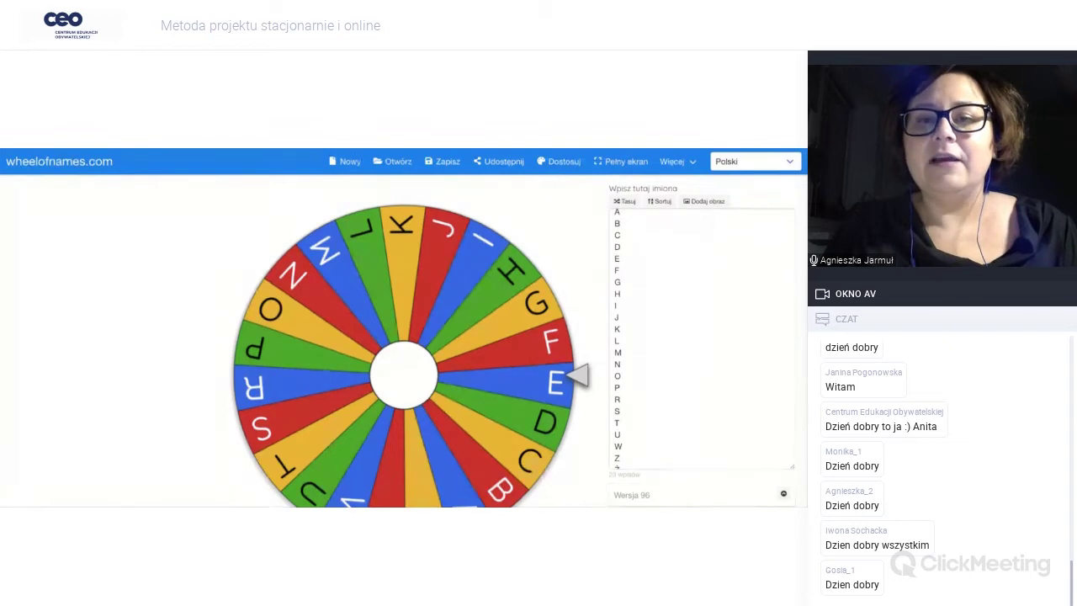
- Spin the letter wheel once and close the winner announcement without removing the drawn letter
scroll(227, 284, "down", 1)
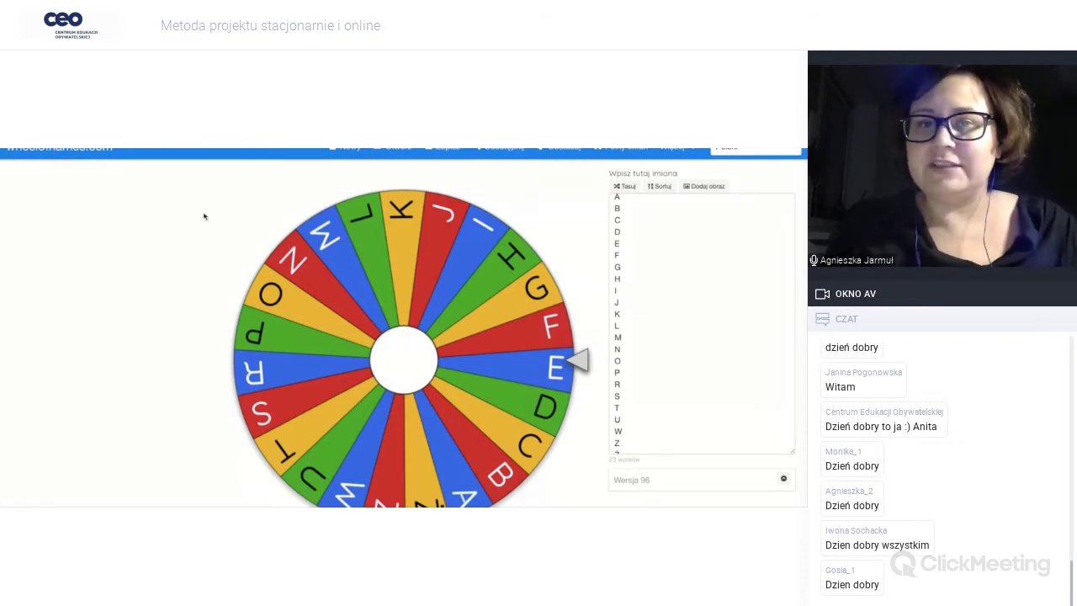
left_click(411, 287)
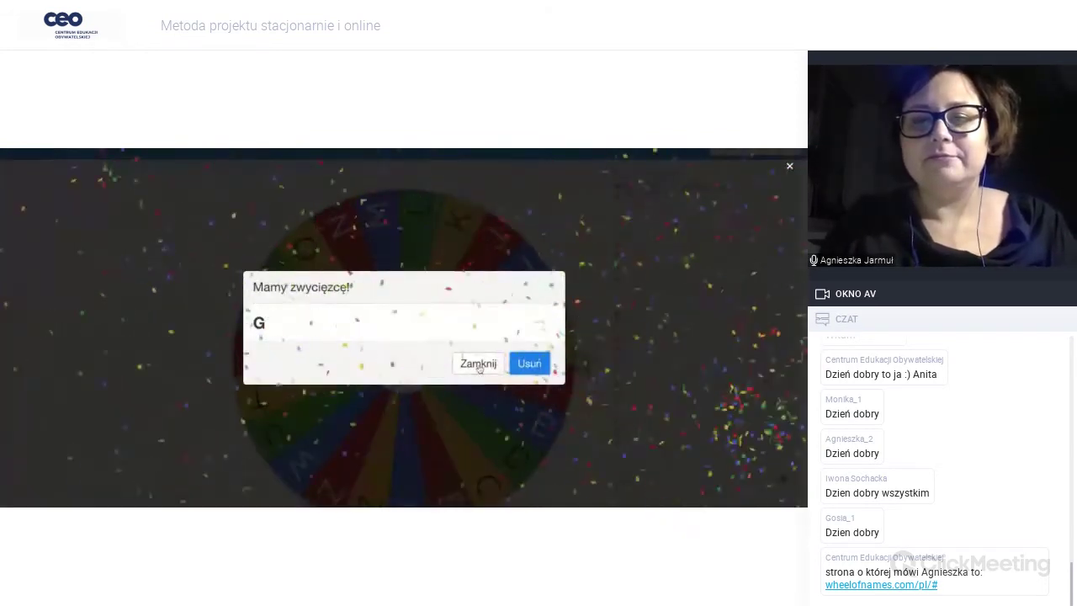
left_click(479, 364)
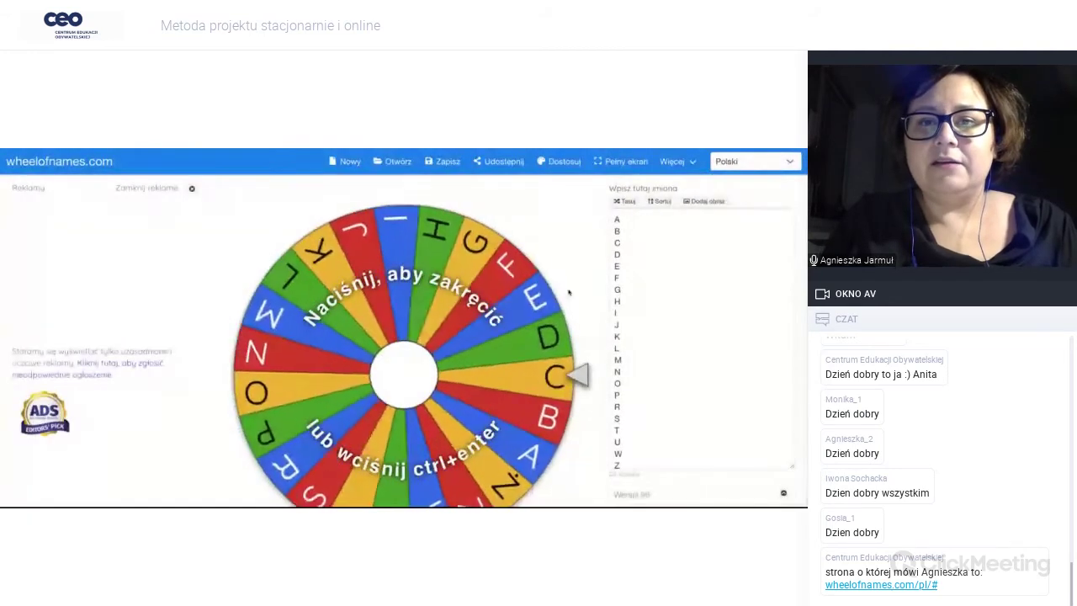
- Create a new wheel, declining to act on the cookie notice, and clear all sample names from its entry list
left_click(348, 166)
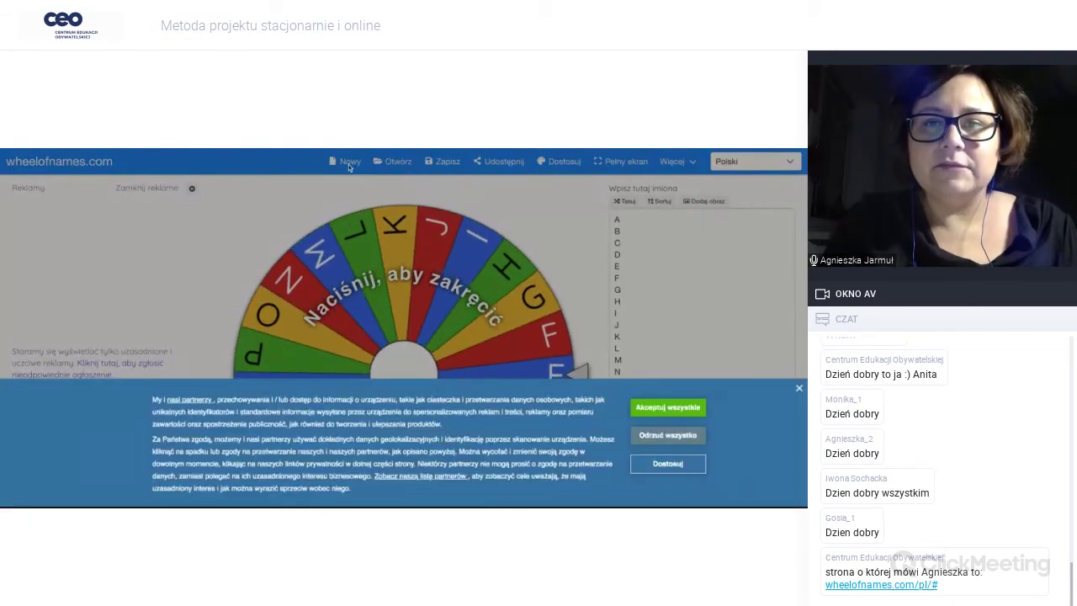
left_click(798, 389)
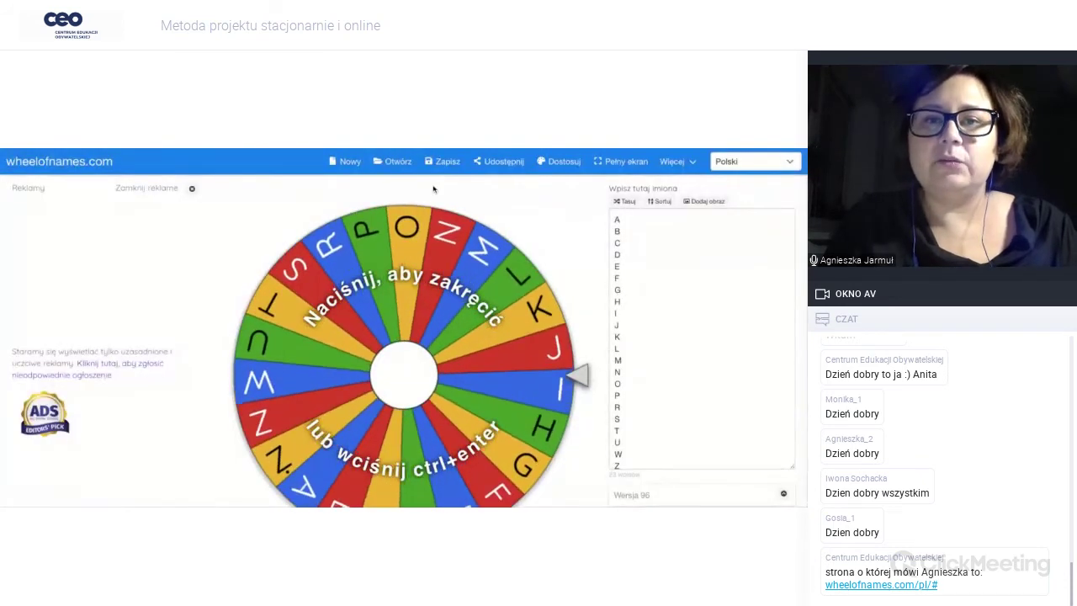
left_click(349, 163)
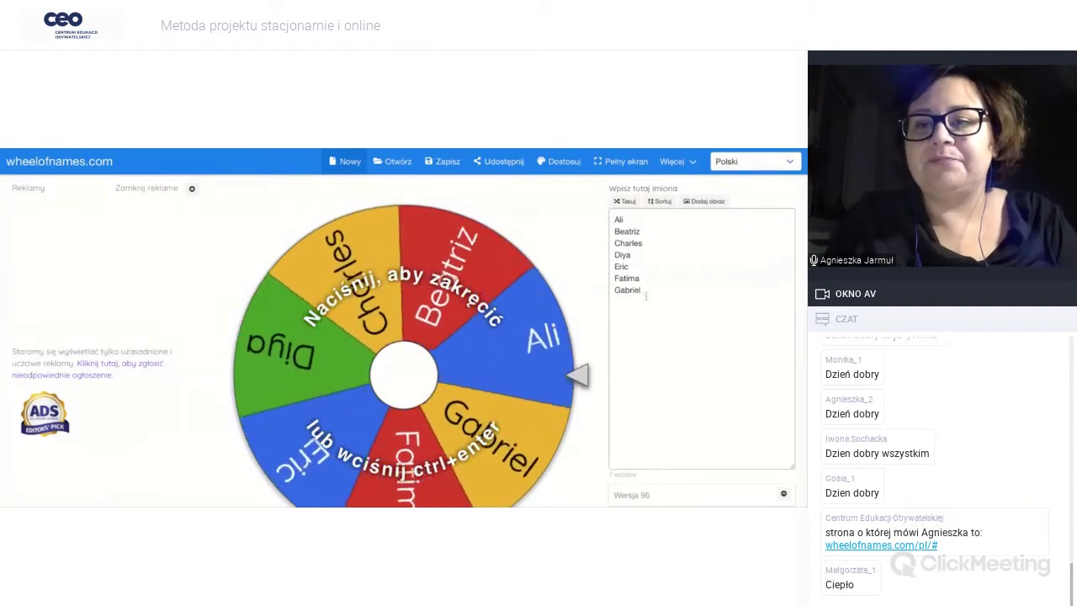
left_click(648, 292)
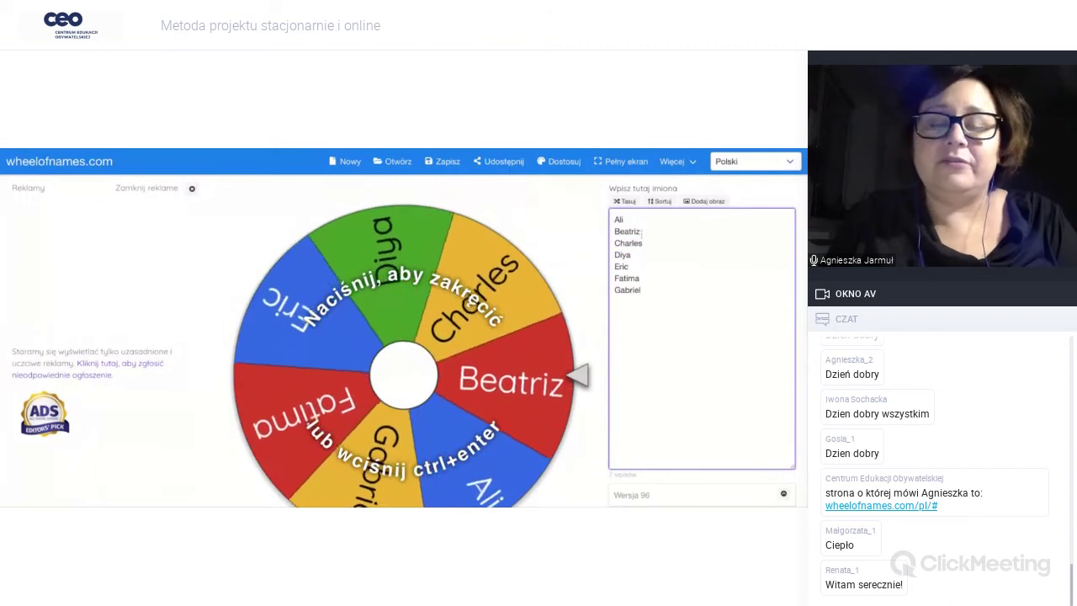
left_click_drag(613, 266, 651, 296)
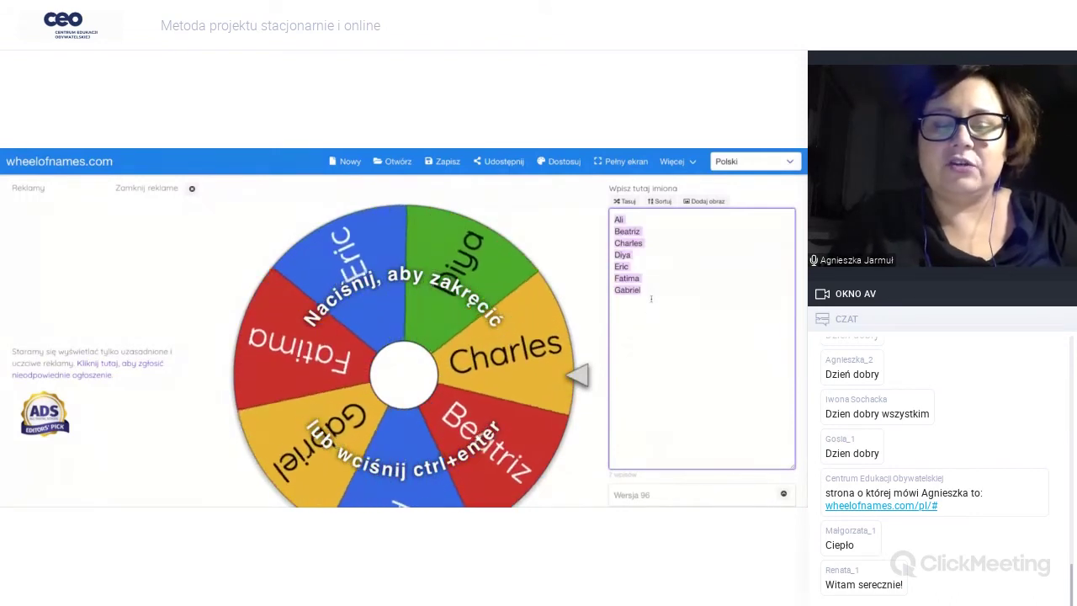
key("ctrl+a")
key("BackSpace")
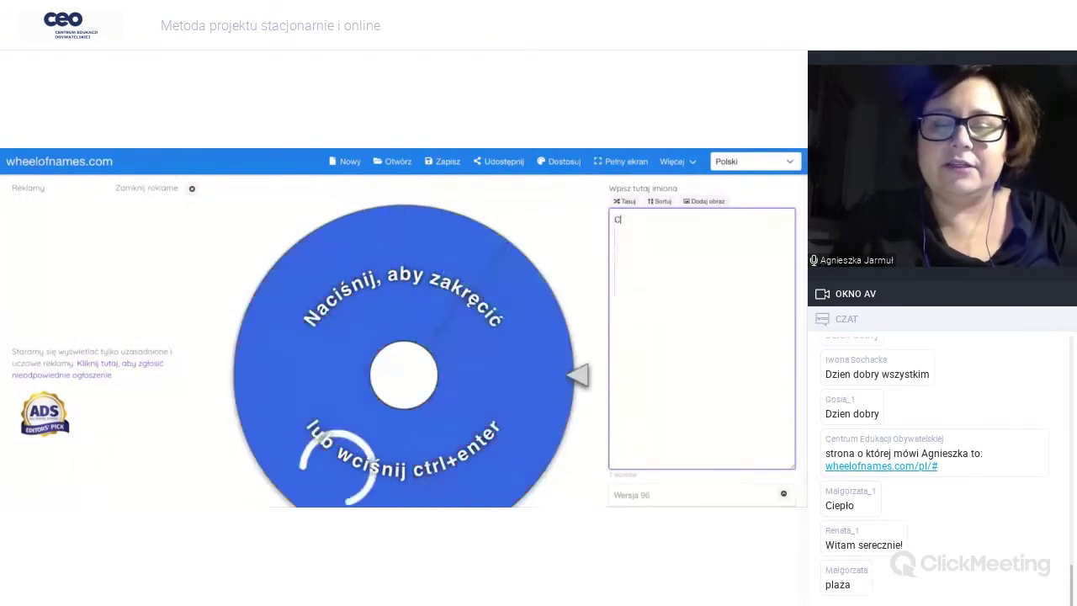
- Fill the wheel's entry list with Psy, Koty, Żółwie, Małpy and Nosorożce, one entry per line
type("Psy")
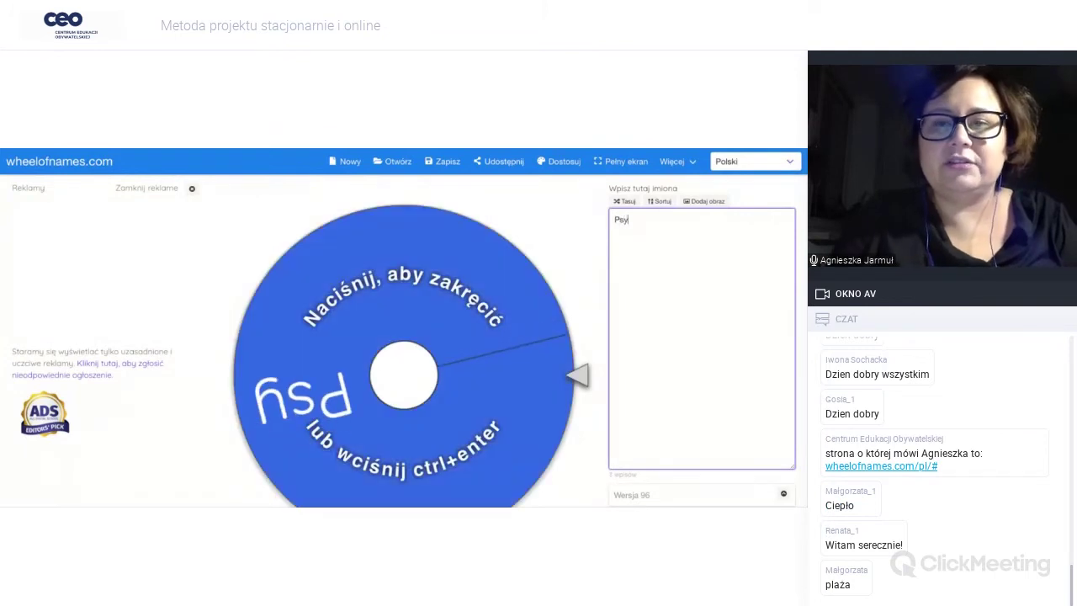
type("Koty")
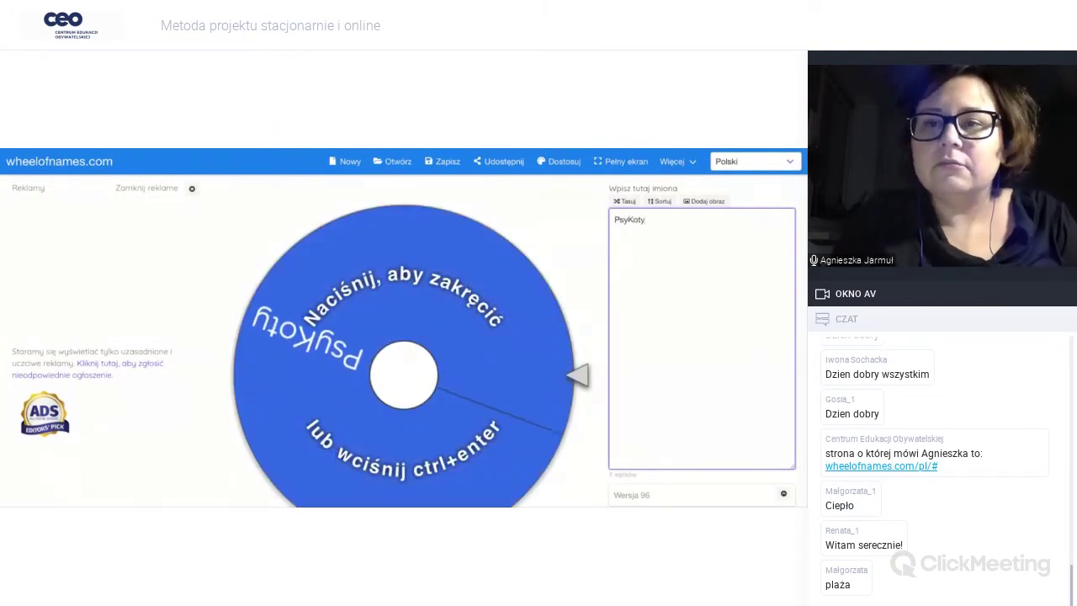
key("BackSpace")
key("BackSpace")
key("BackSpace")
key("BackSpace")
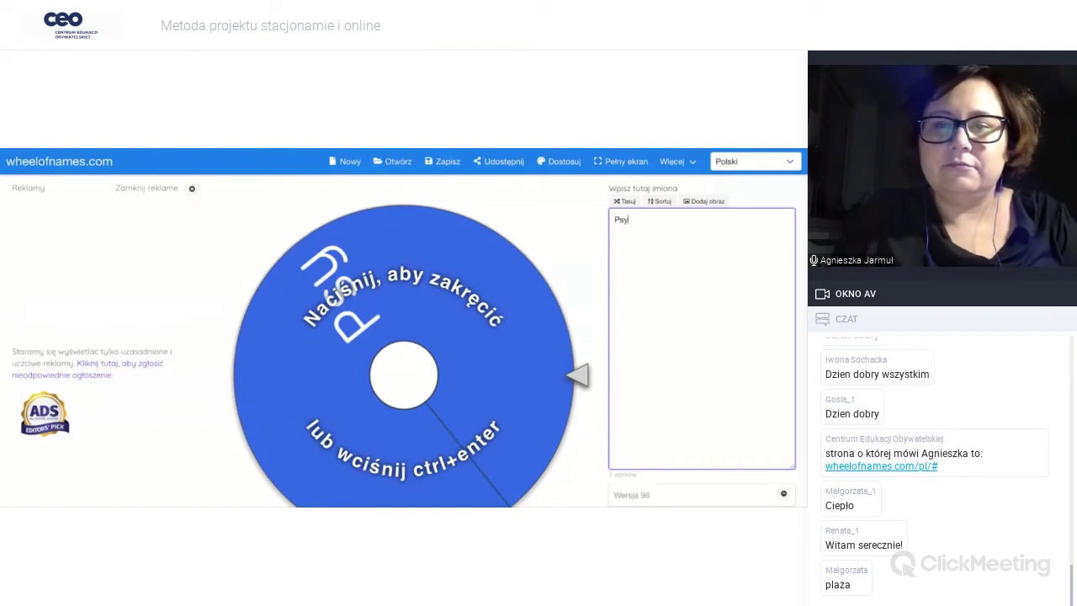
key("Return")
type("Koty")
key("Return")
type("Żółwie")
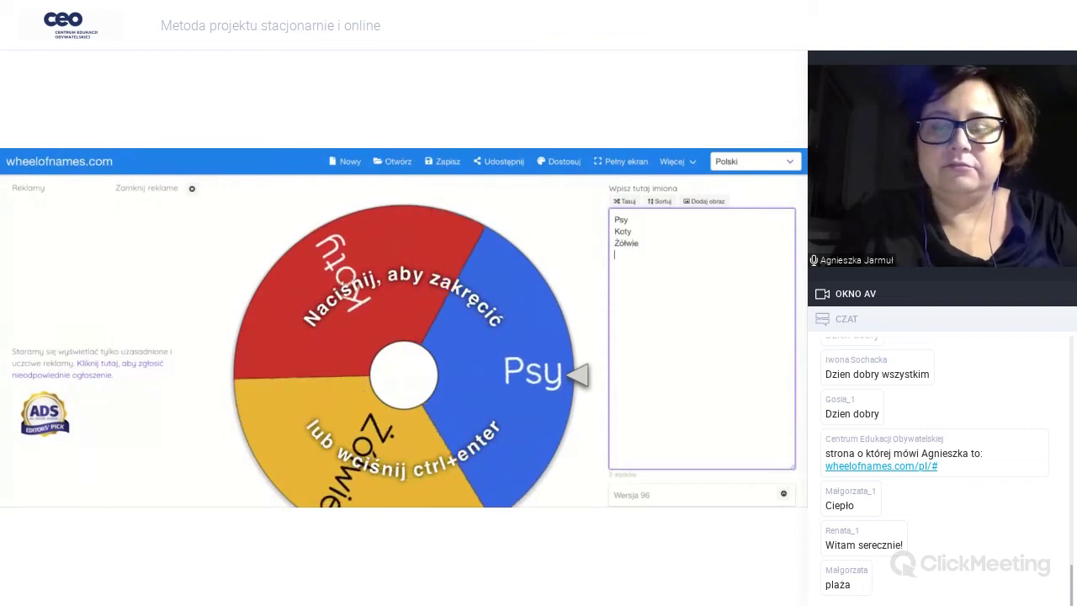
key("Return")
type("Małpy")
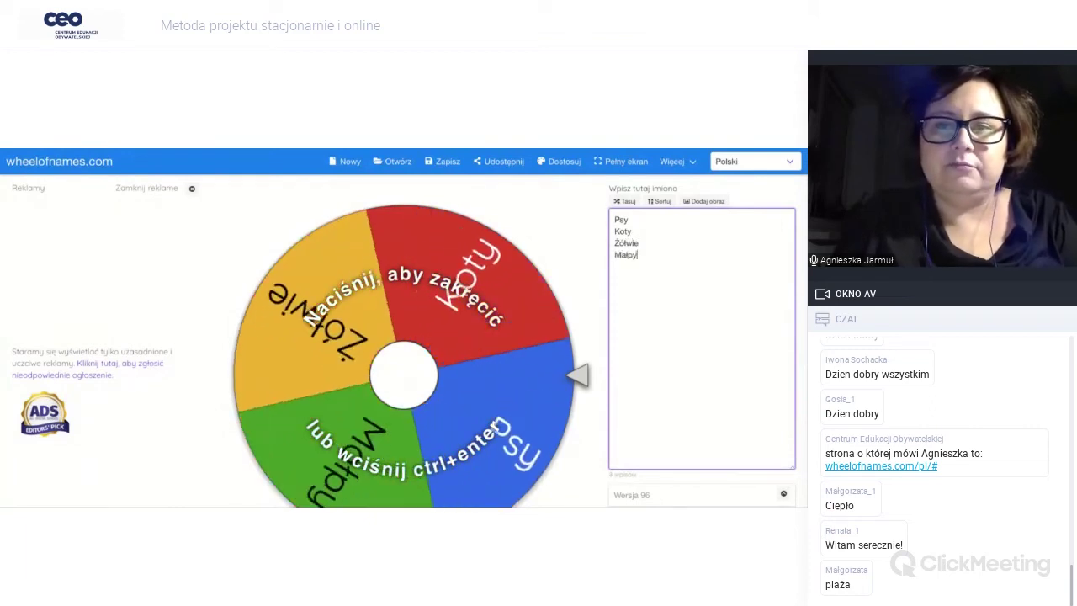
key("Return")
type("Nosorożce")
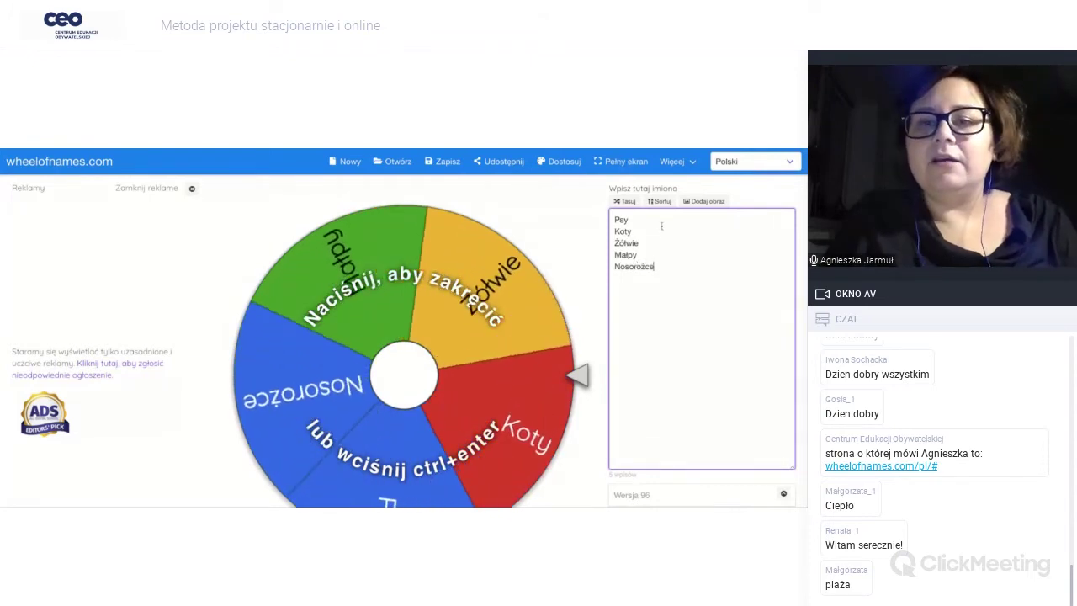
- Spin the animal wheel once and dismiss the winner announcement, keeping the drawn entry
left_click(337, 265)
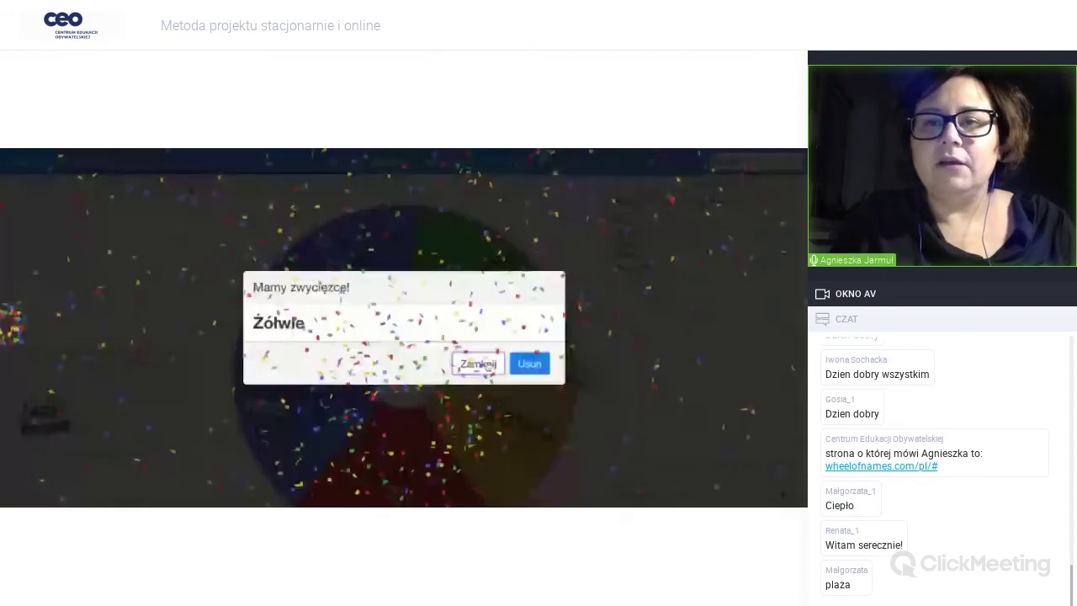
left_click(517, 222)
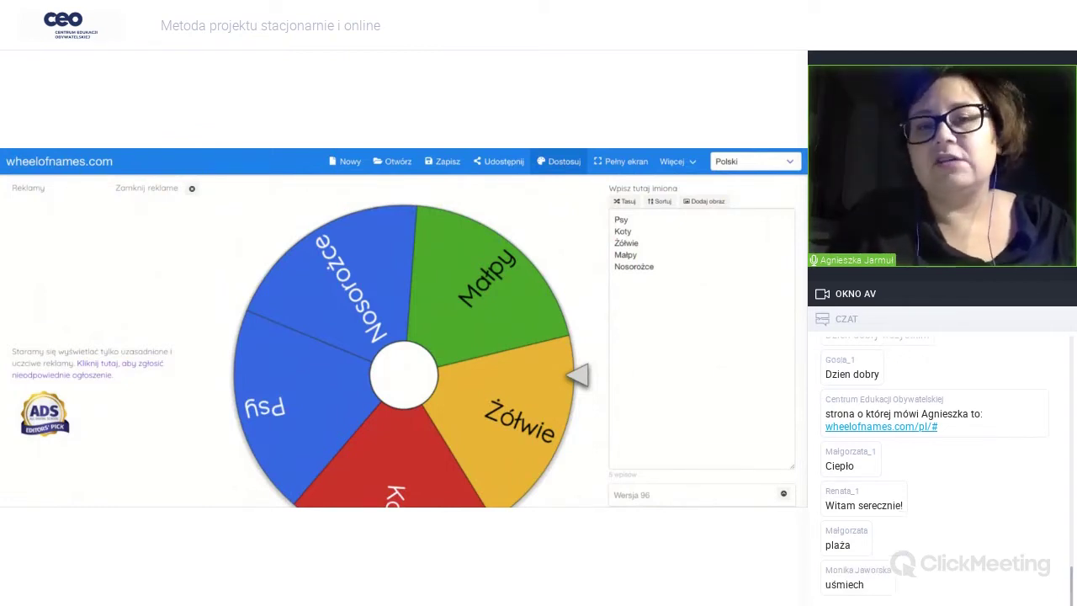
- Examine the wheel's customization options, including the Games and Nature theme categories, and its public link-sharing information, discarding any changes
left_click(559, 161)
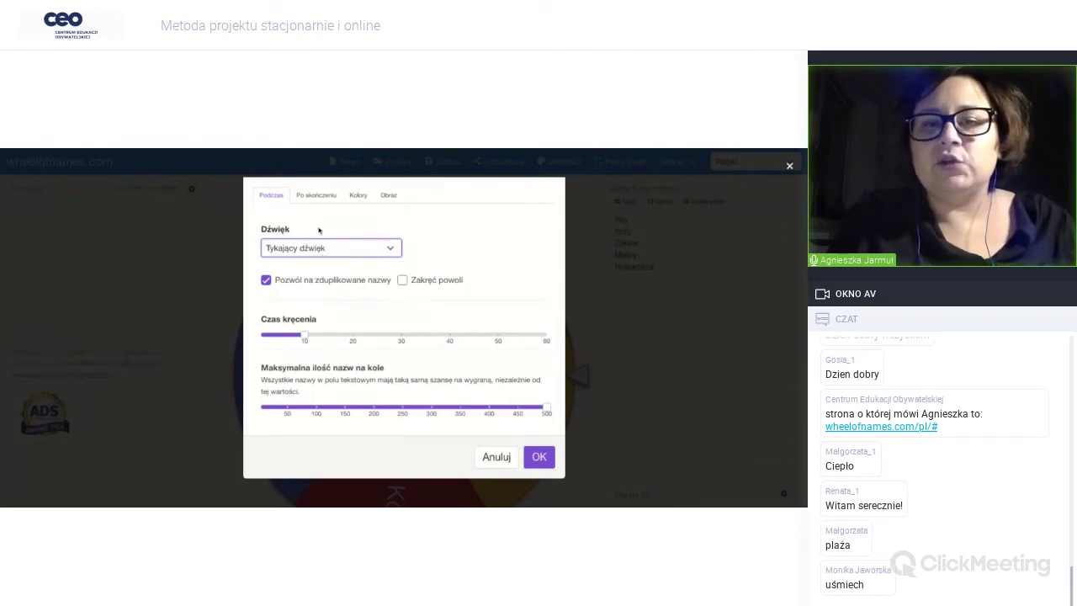
left_click(318, 197)
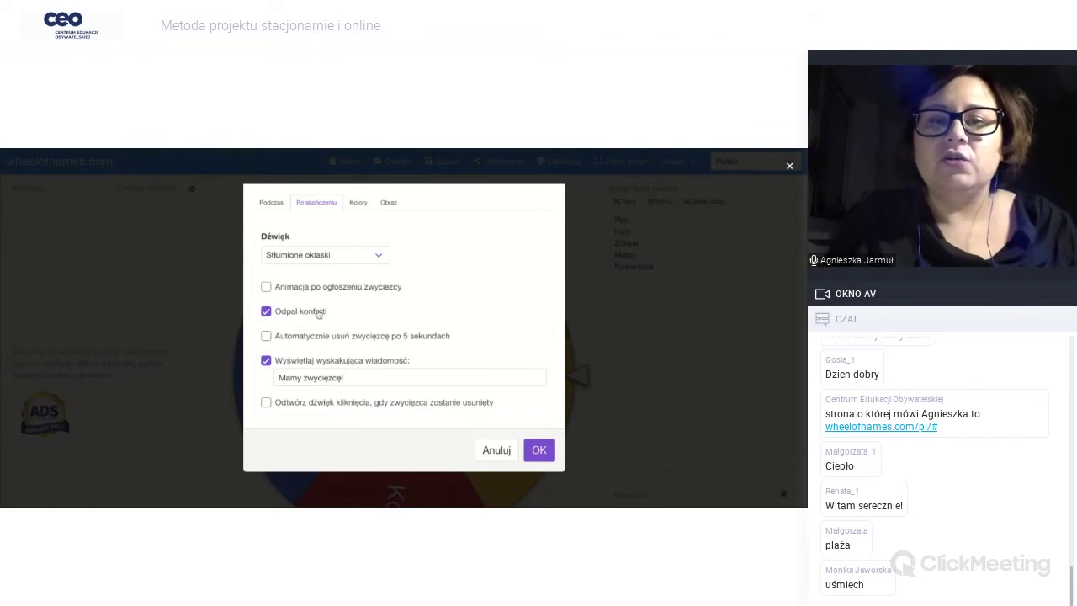
left_click(350, 256)
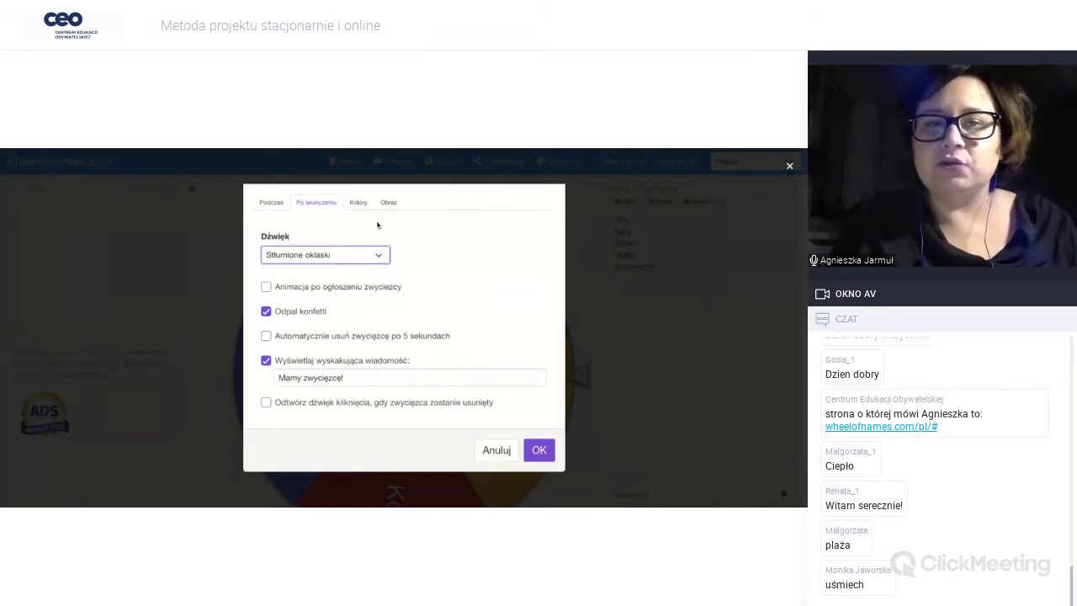
left_click(359, 203)
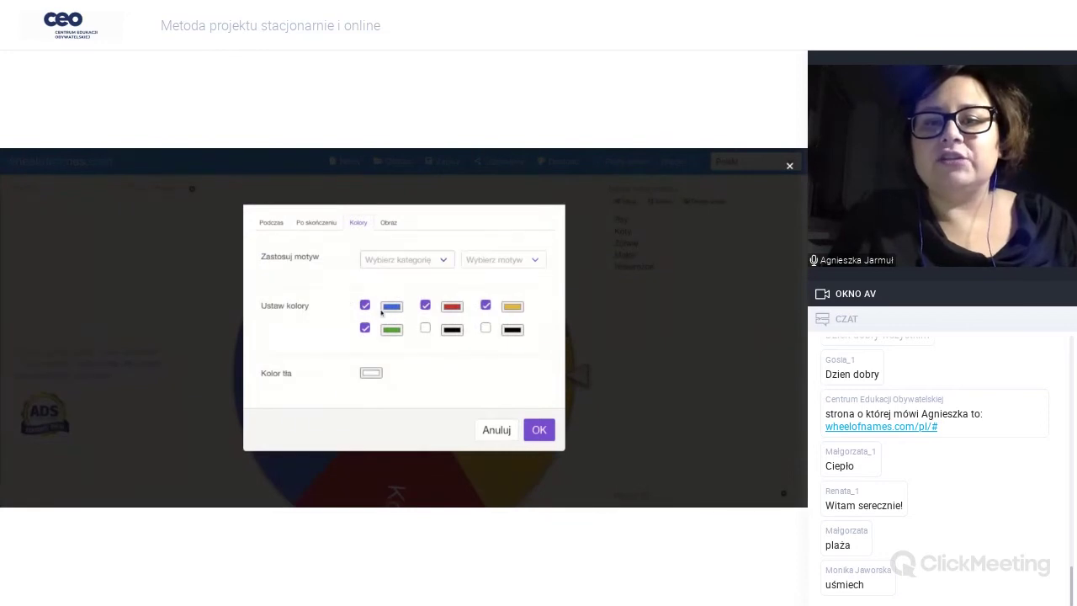
left_click(433, 266)
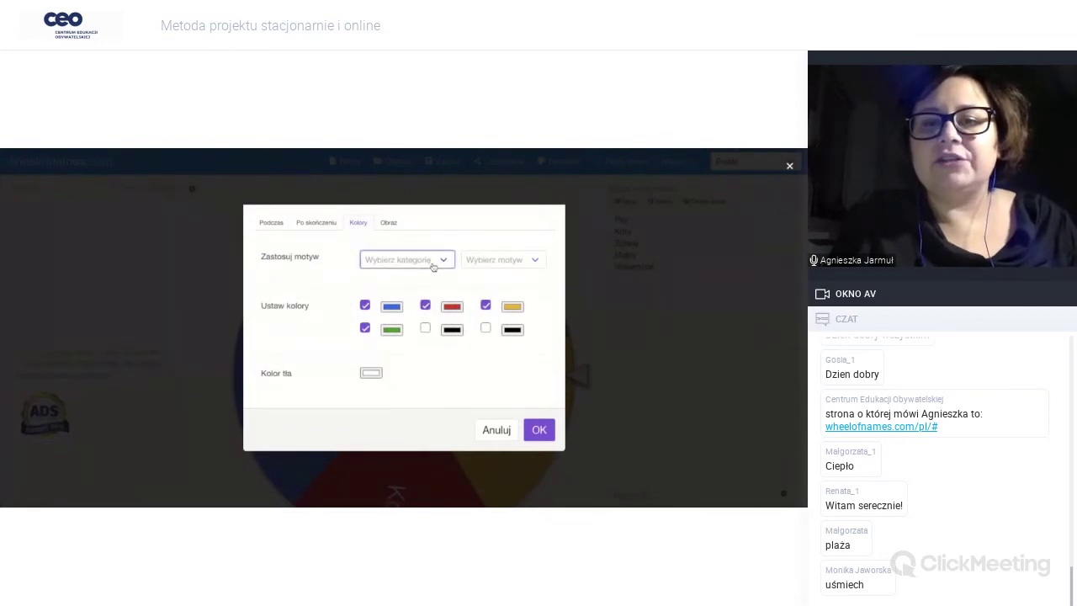
left_click(414, 306)
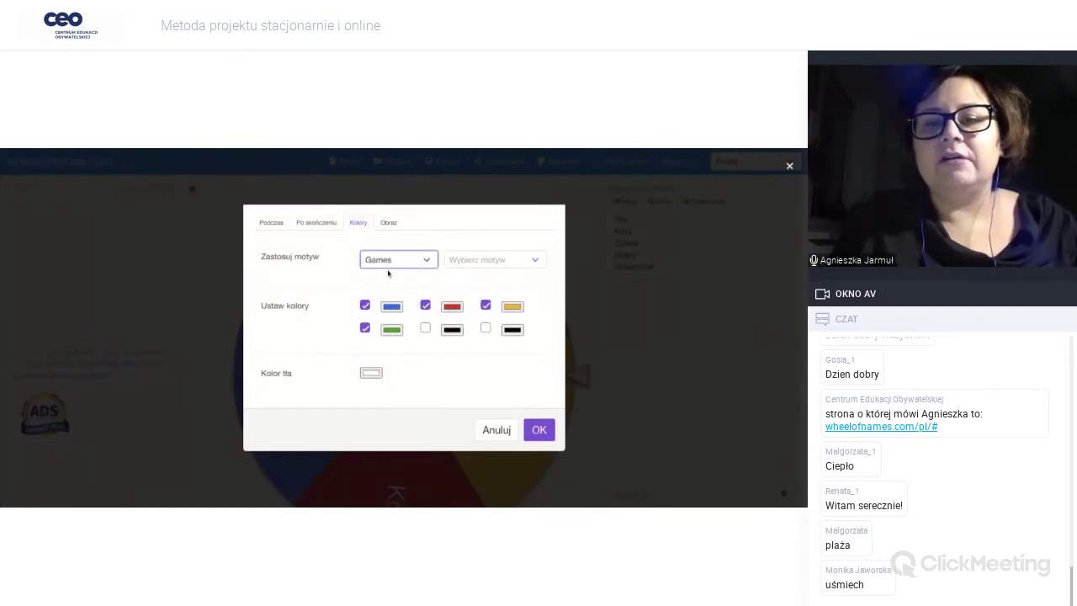
left_click(430, 264)
left_click(418, 281)
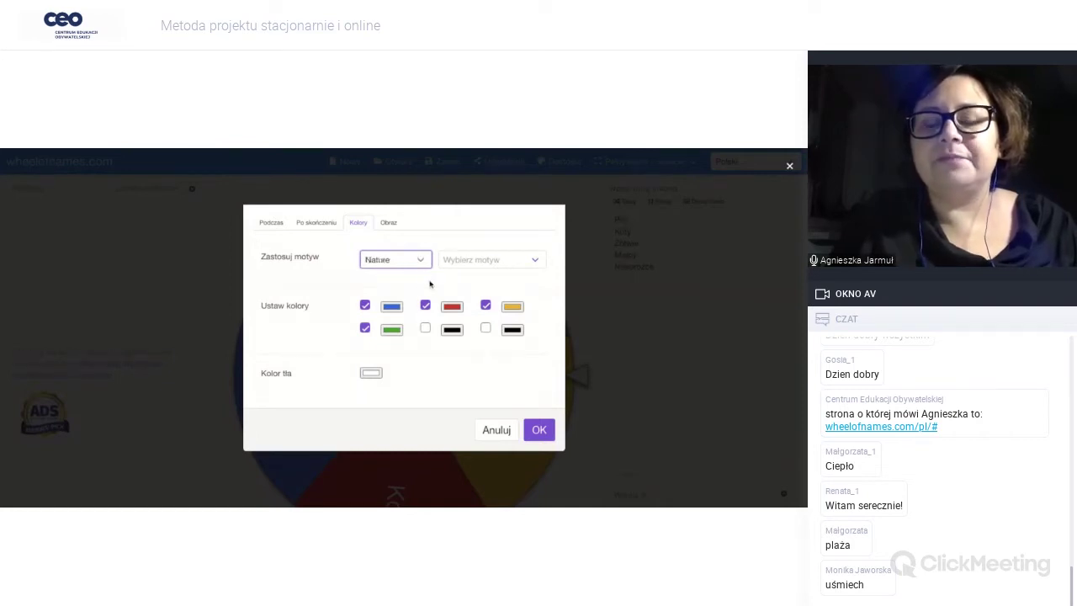
left_click(396, 225)
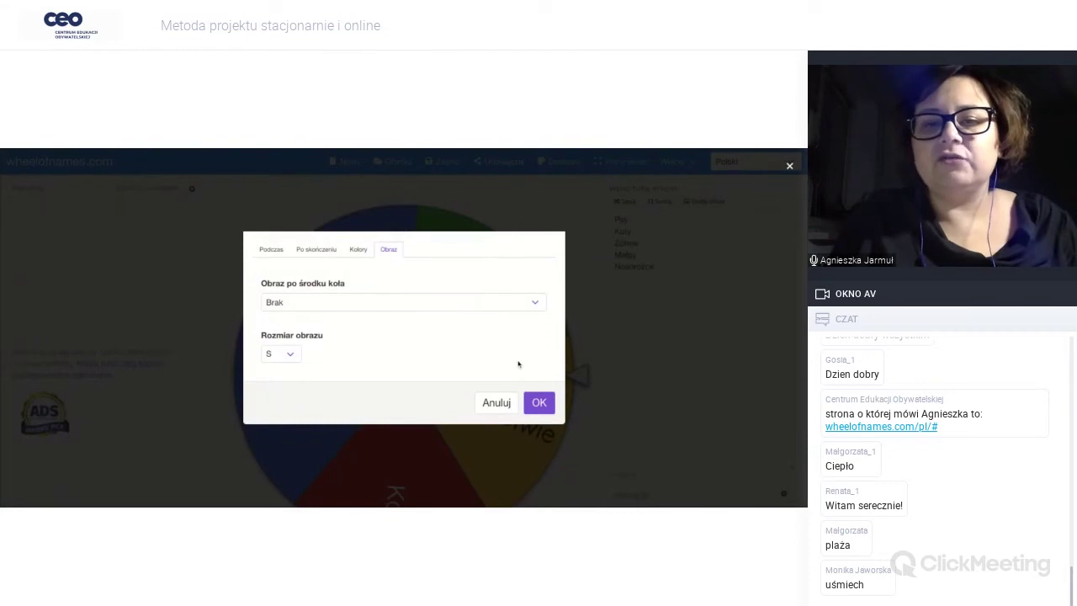
left_click(498, 403)
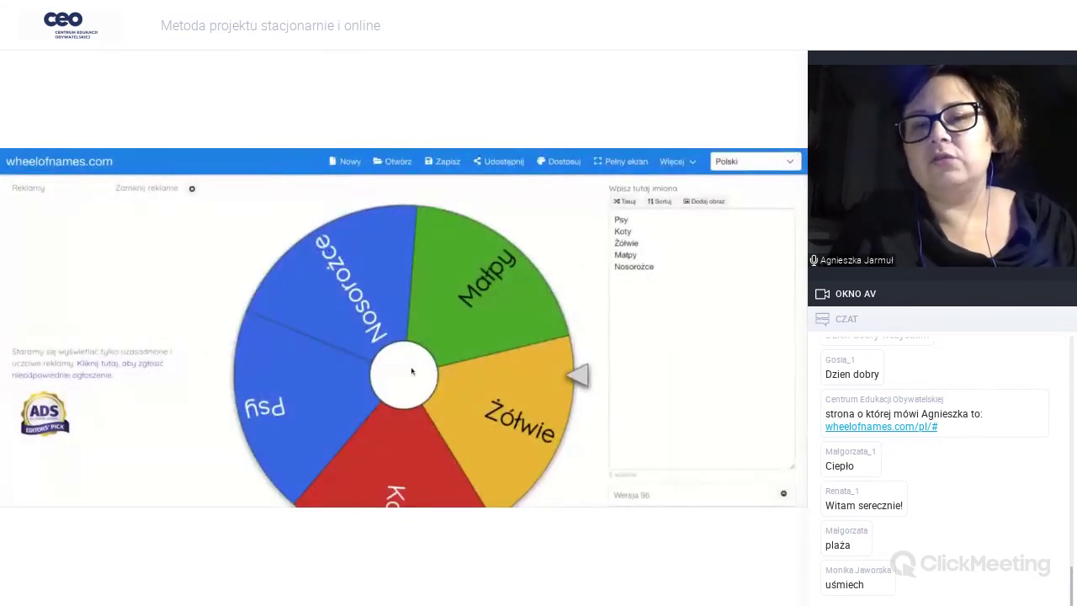
left_click(507, 162)
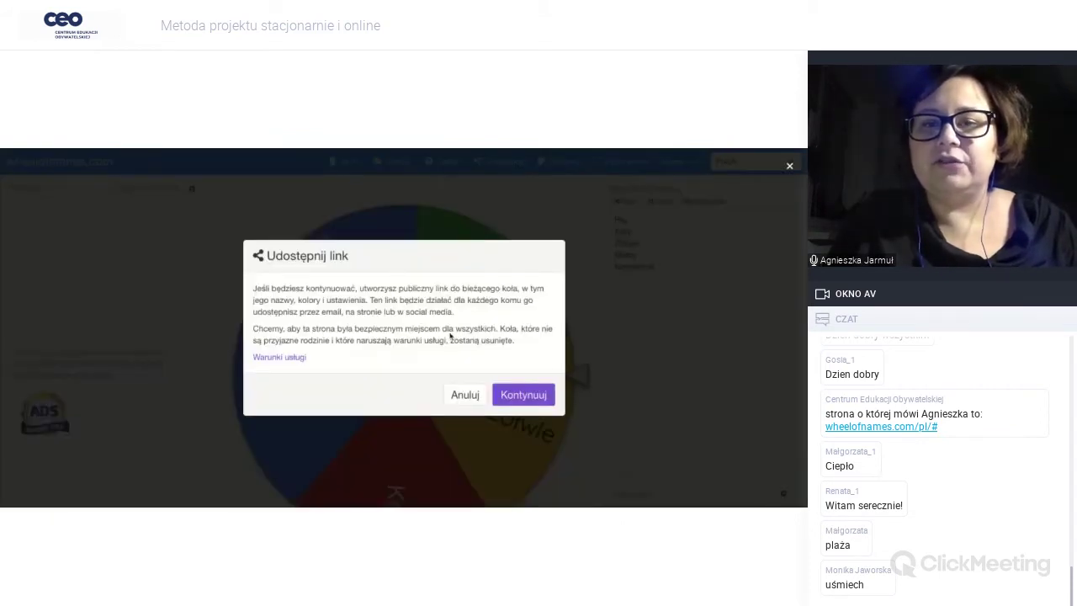
left_click(465, 395)
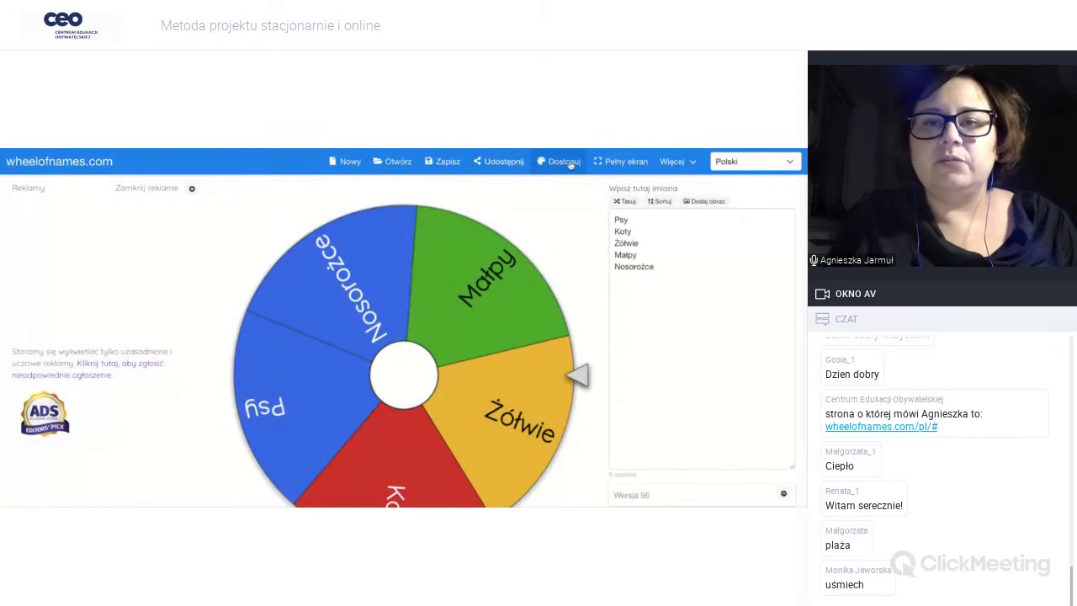
- Apply the Summer pool party colour theme from the Seasons category to the animal wheel
left_click(560, 161)
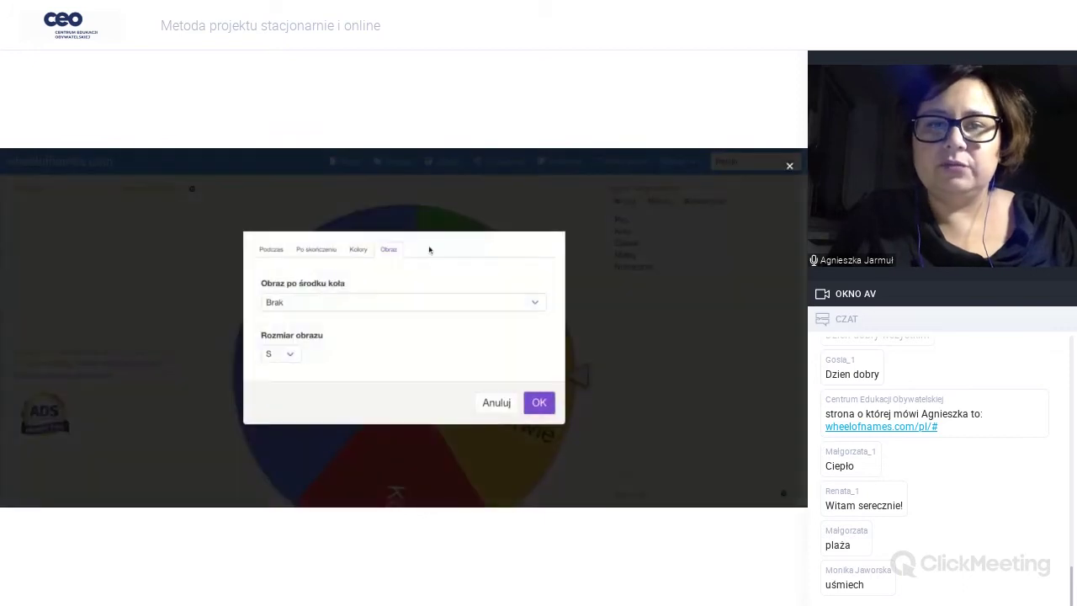
left_click(357, 251)
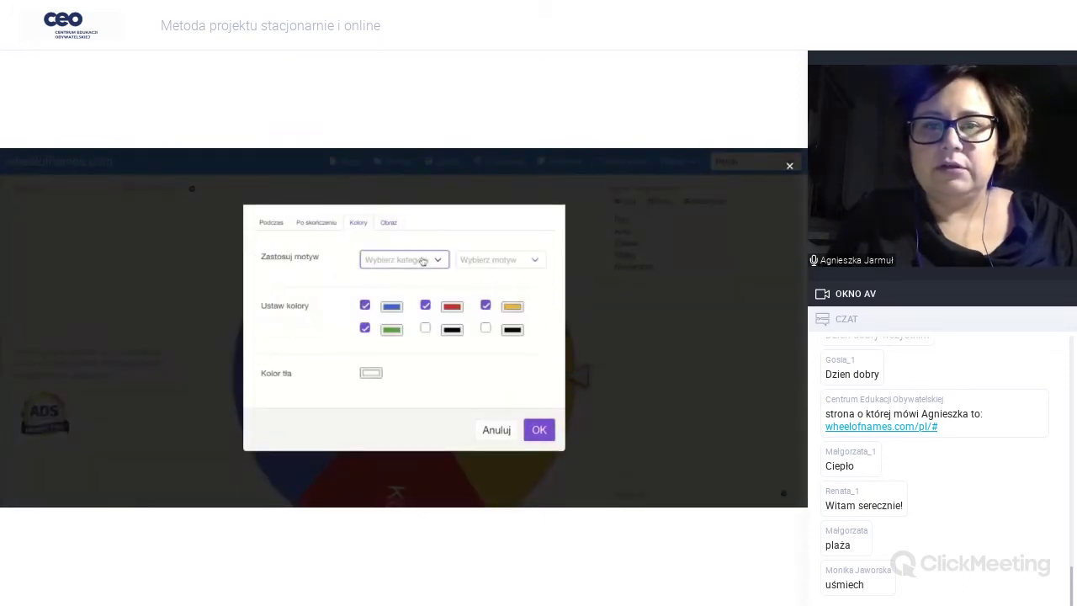
left_click(422, 261)
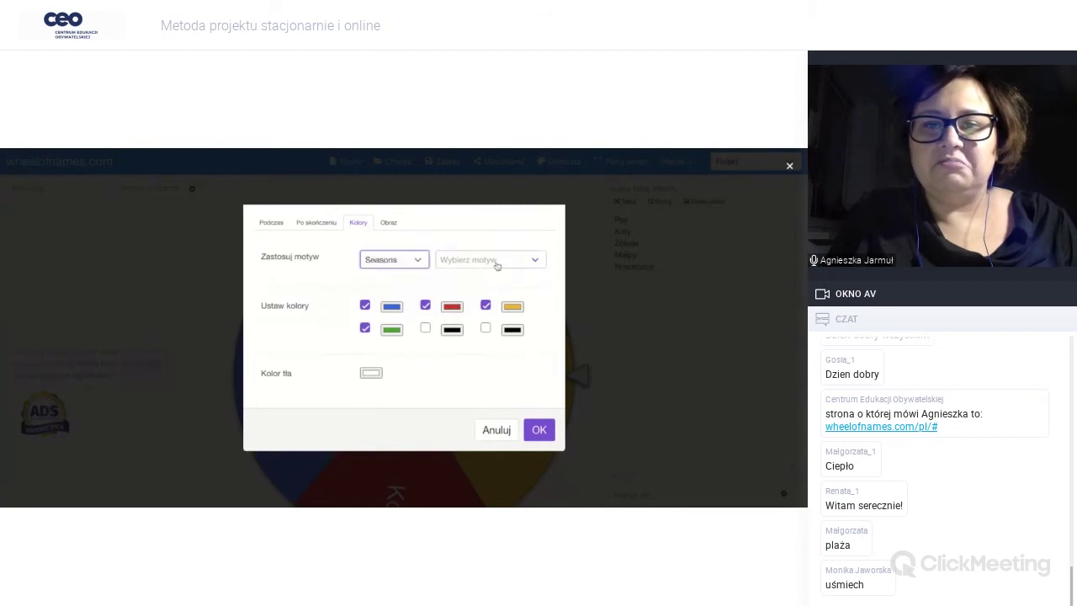
left_click(496, 265)
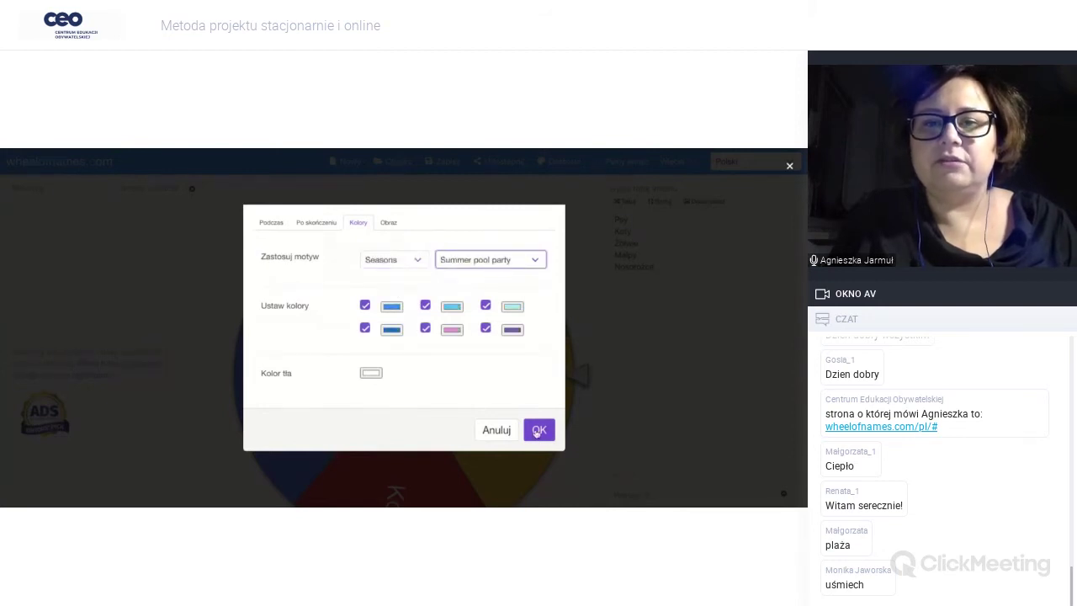
left_click(539, 430)
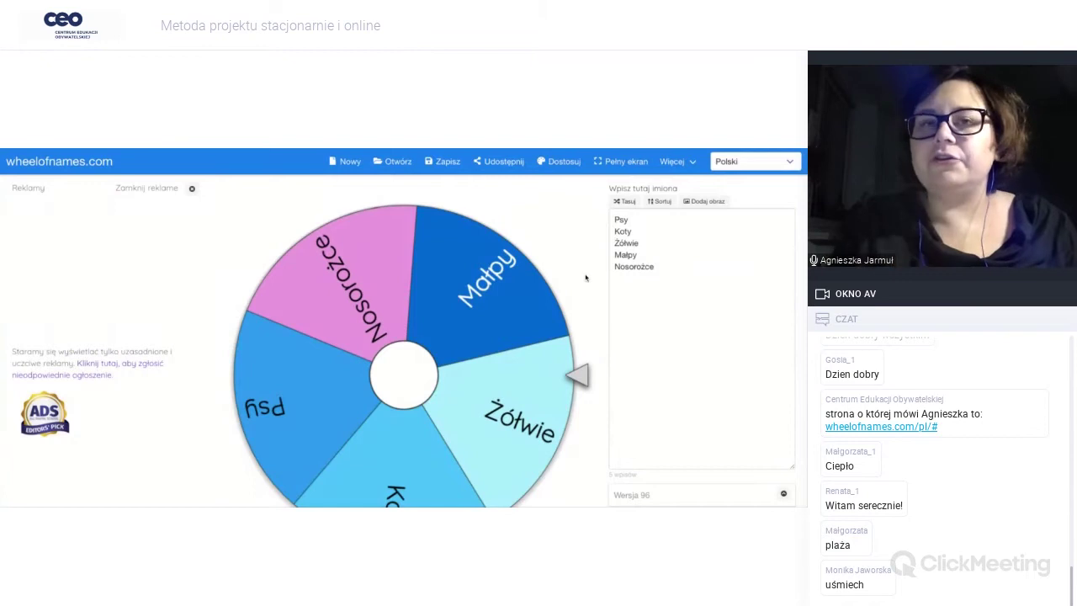
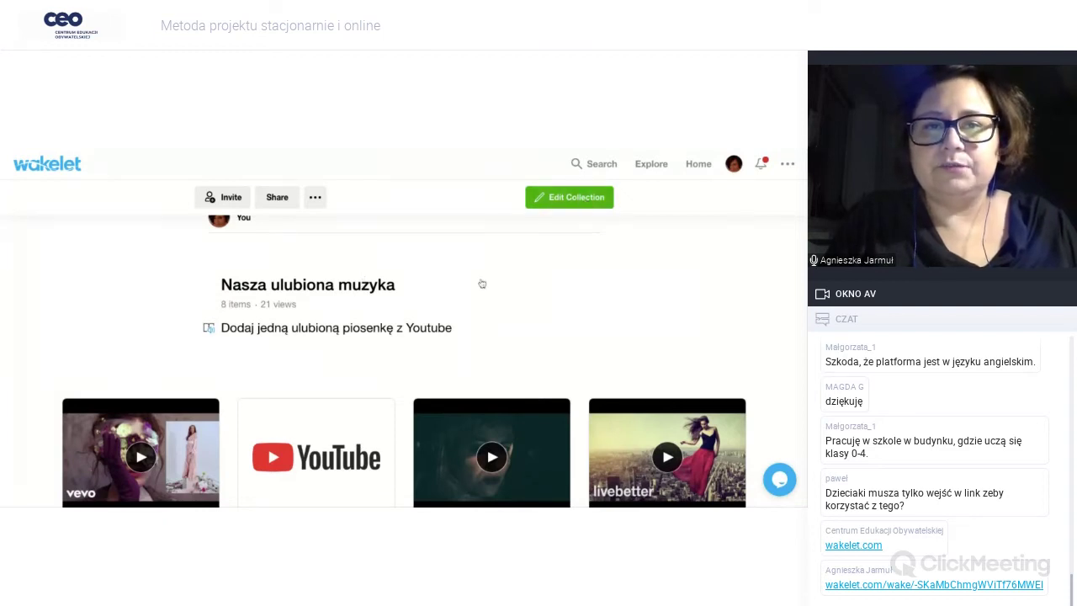
- Open the Nasza ulubiona muzyka collection in Wakelet for editing
left_click(569, 197)
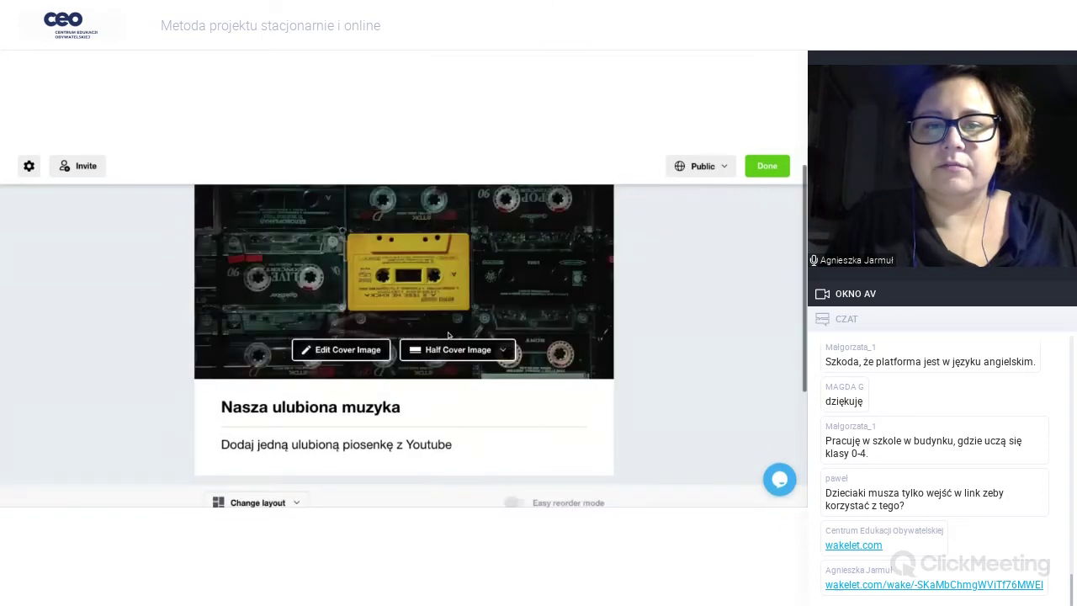
scroll(448, 335, "down", 2)
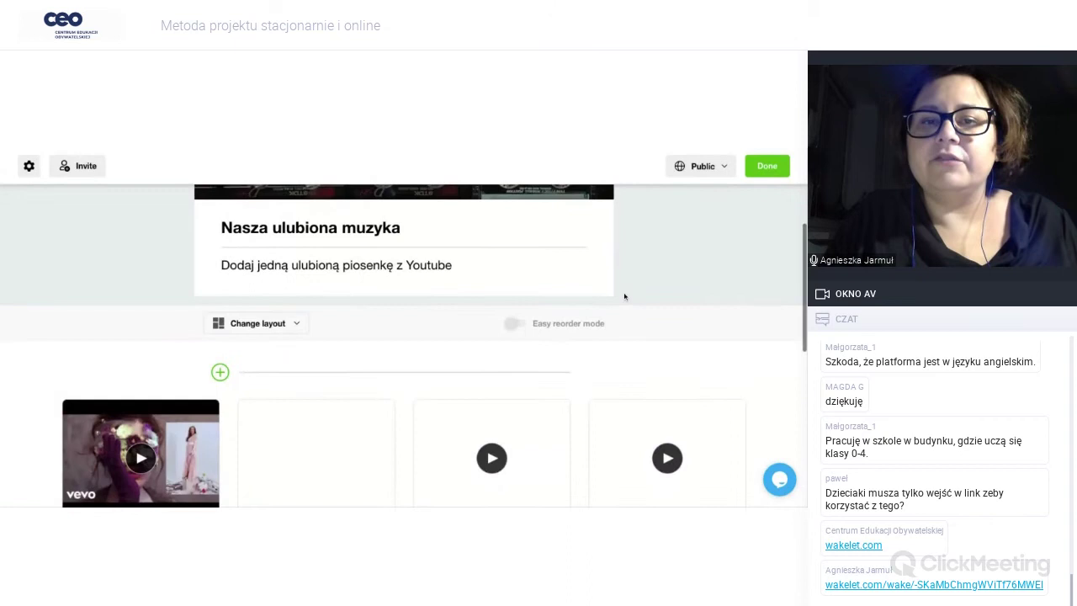
scroll(624, 296, "down", 1)
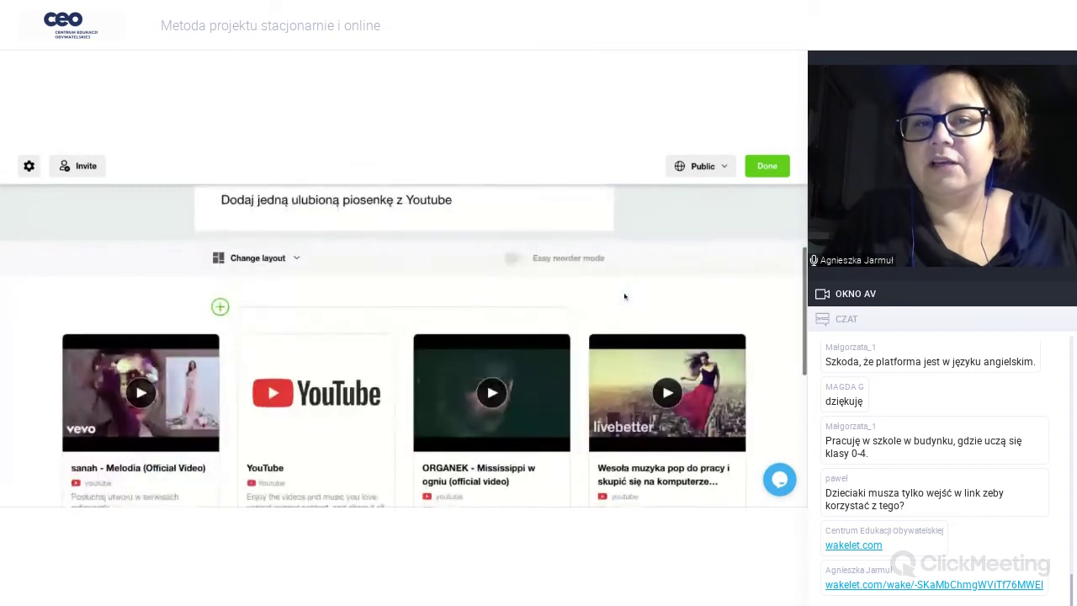
left_click(220, 307)
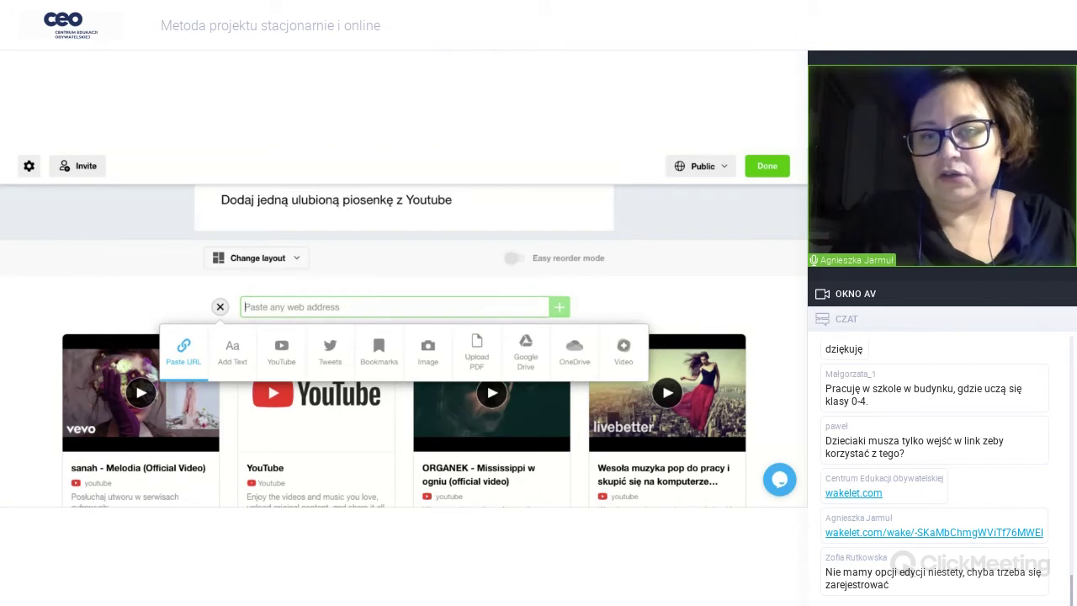
scroll(571, 270, "up", 3)
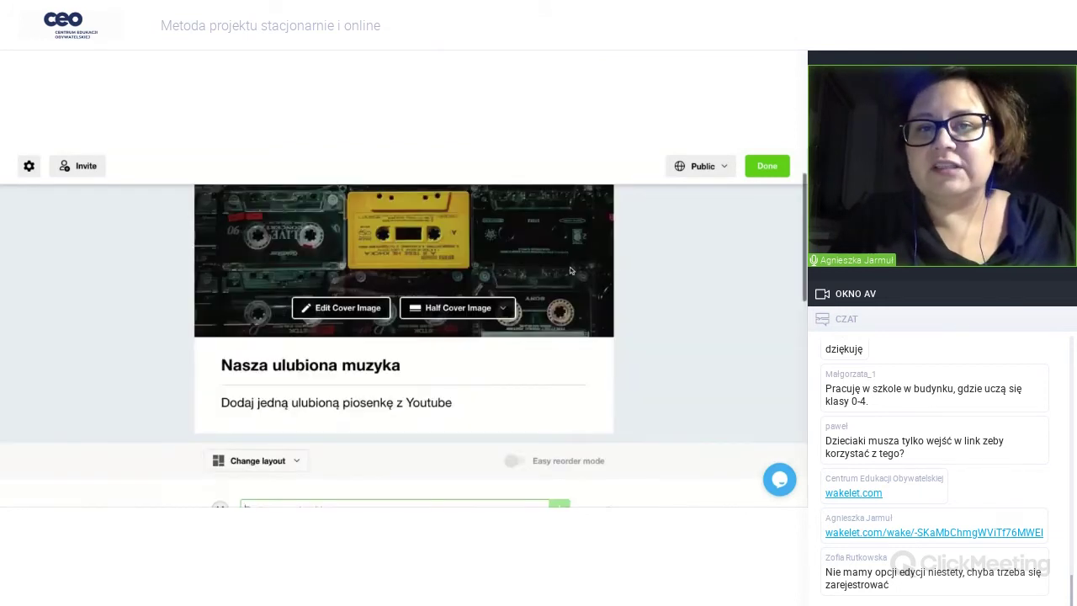
scroll(570, 271, "up", 2)
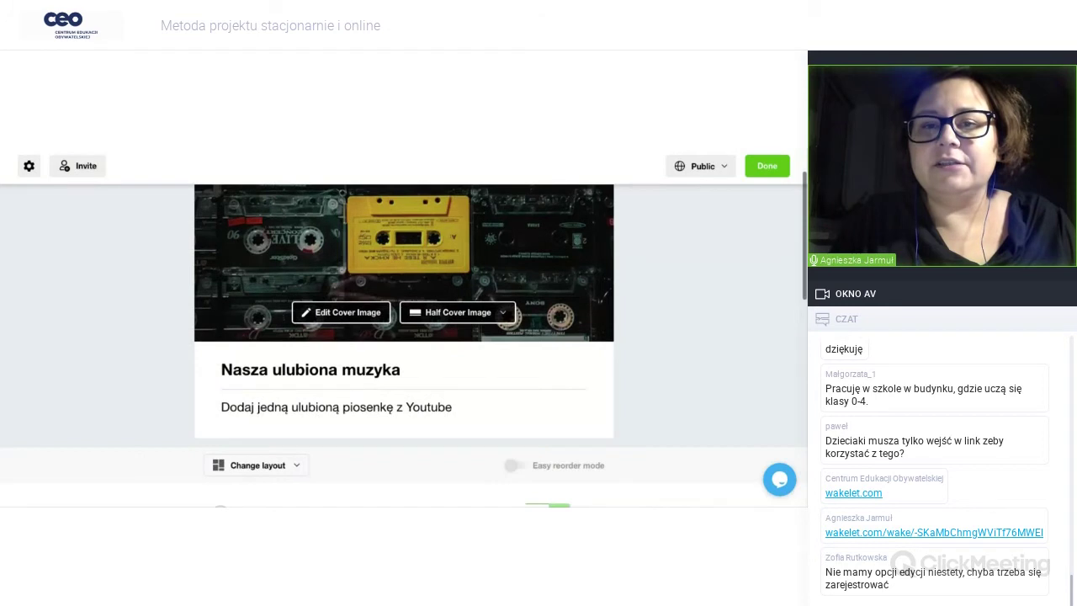
scroll(704, 178, "down", 2)
scroll(704, 178, "up", 3)
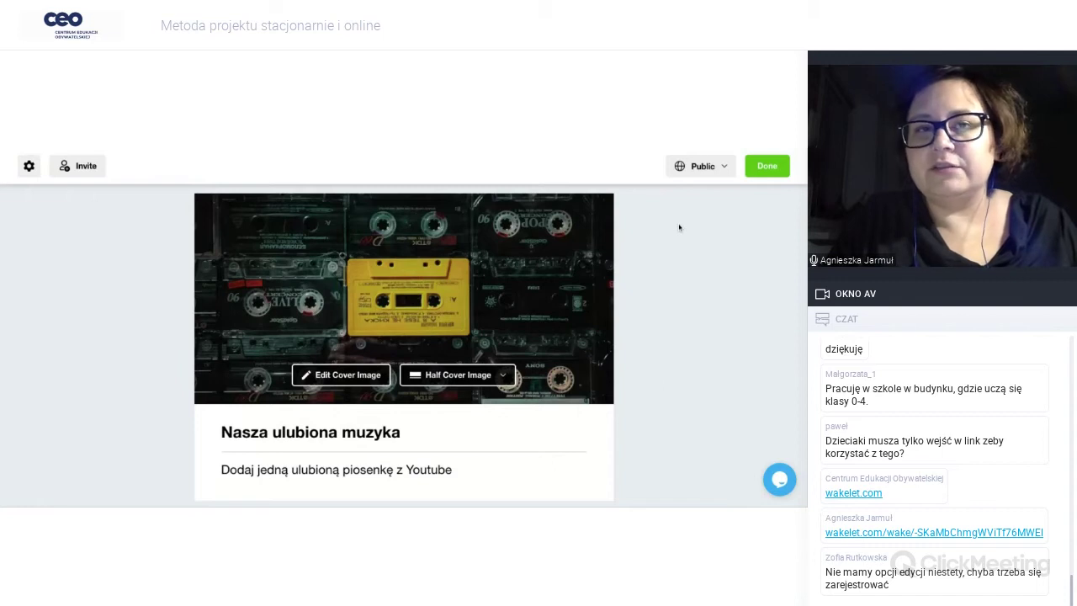
scroll(679, 227, "down", 3)
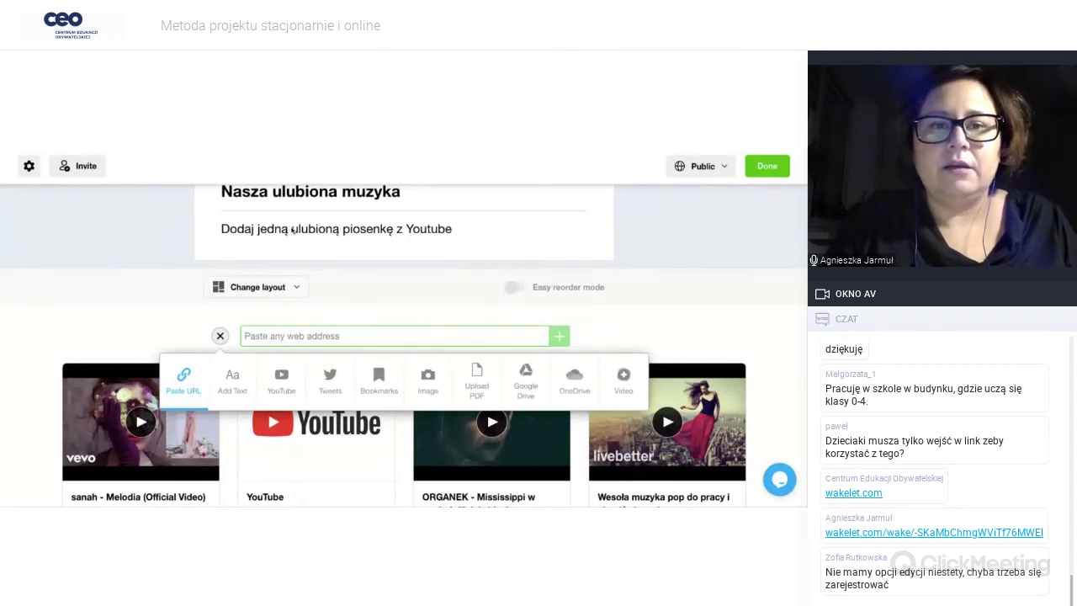
left_click(281, 380)
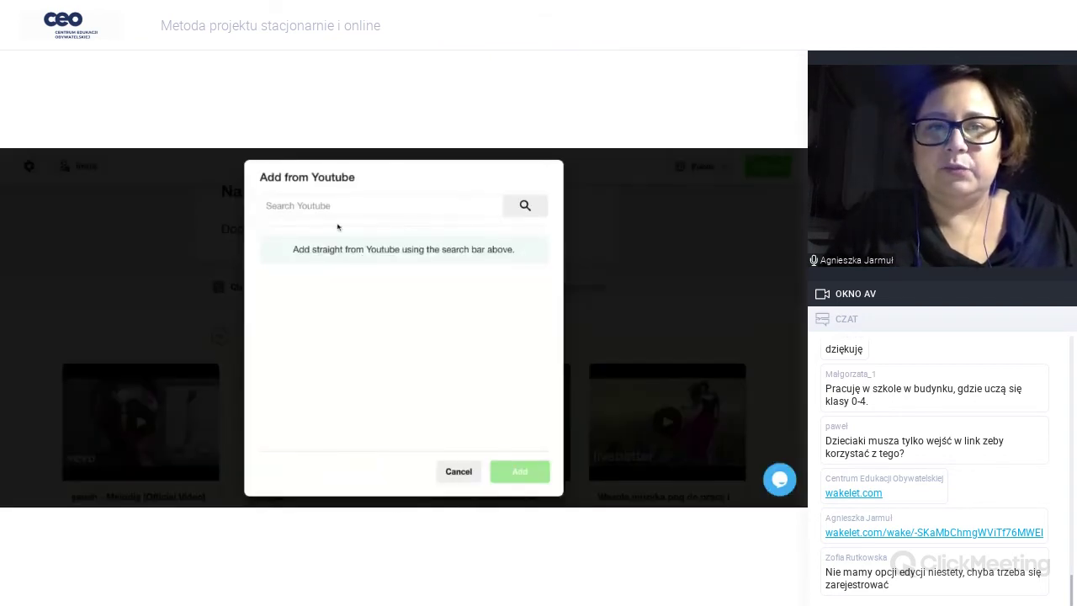
left_click(336, 205)
type("https://www.youtube.com/watch?v=im8bi_vOP8M")
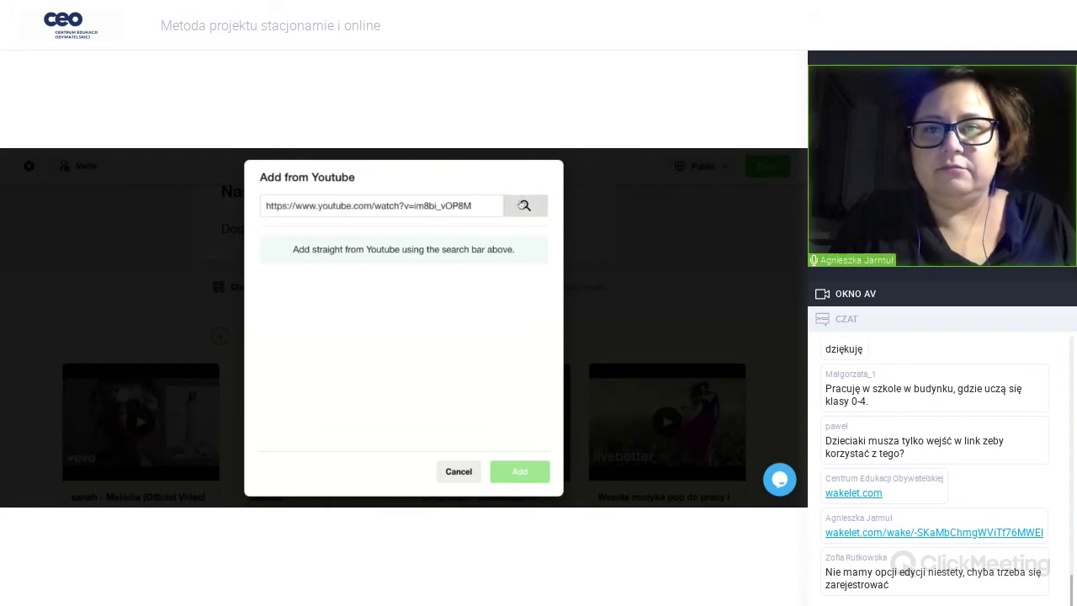
left_click(523, 206)
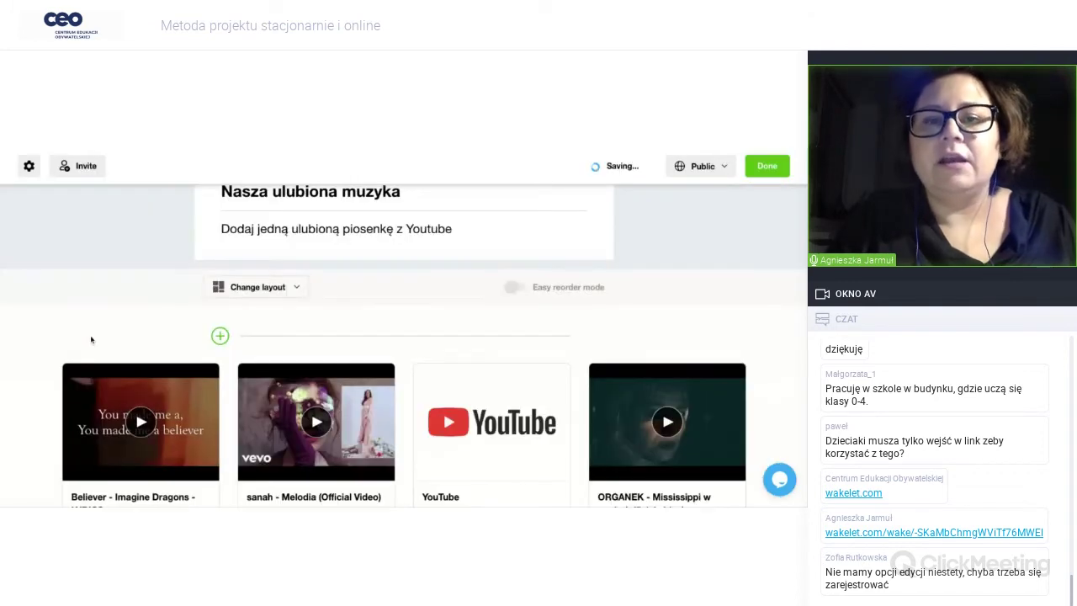
- Examine the song cards throughout the collection and the available layout choices, keeping the current layout
scroll(88, 324, "down", 1)
scroll(85, 320, "down", 3)
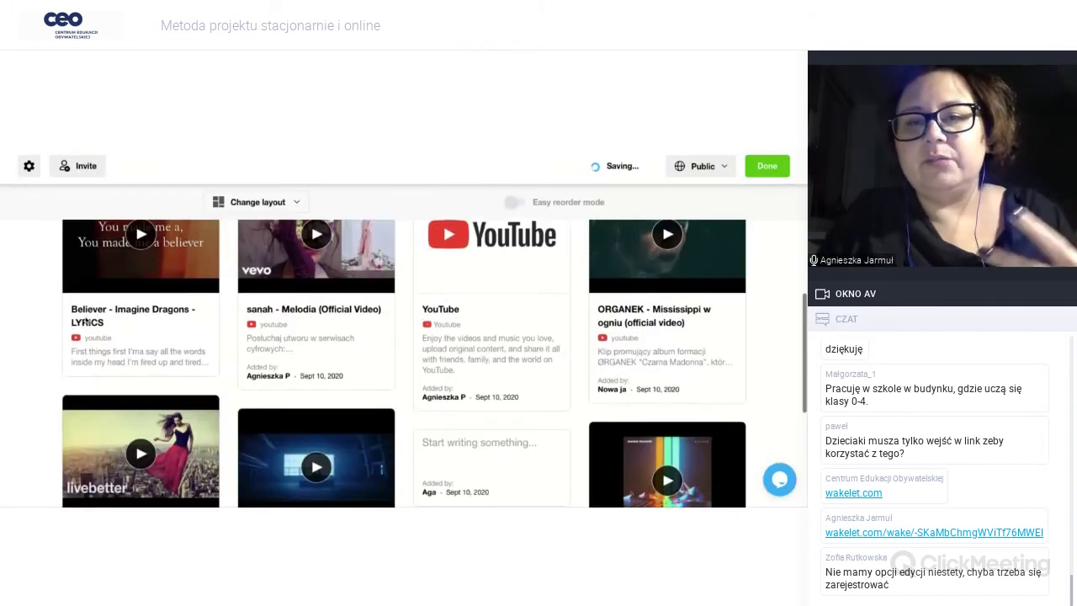
scroll(296, 338, "down", 1)
scroll(295, 337, "down", 4)
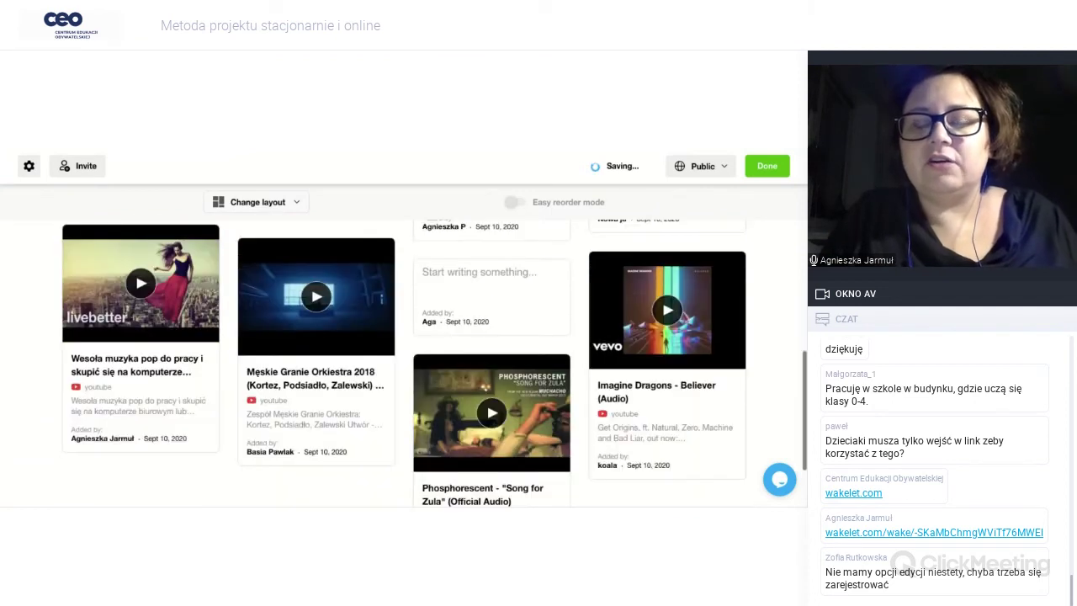
scroll(295, 338, "down", 2)
scroll(358, 344, "up", 2)
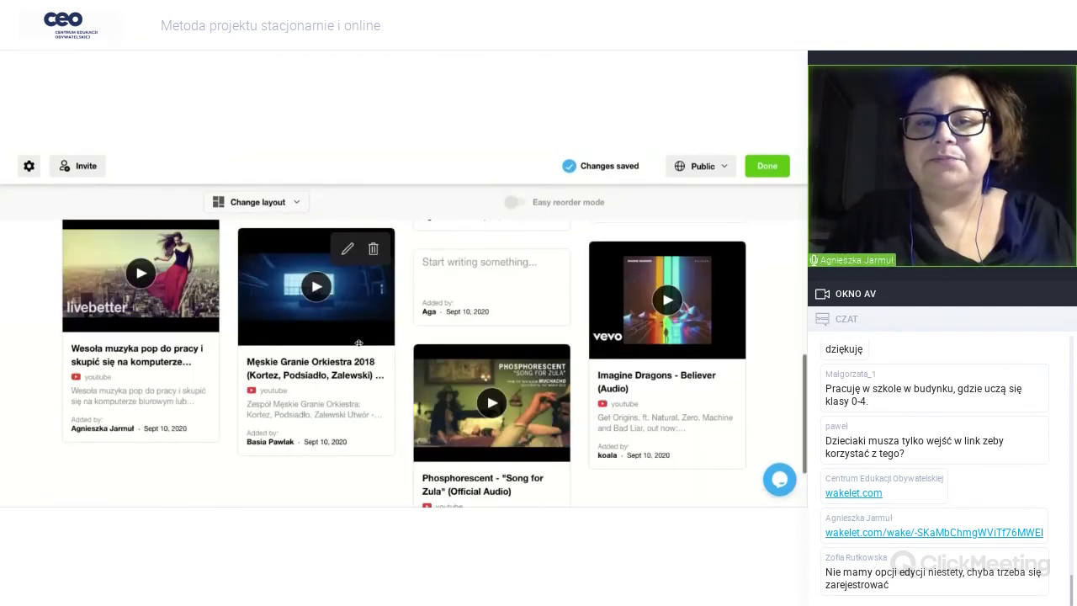
scroll(359, 343, "up", 5)
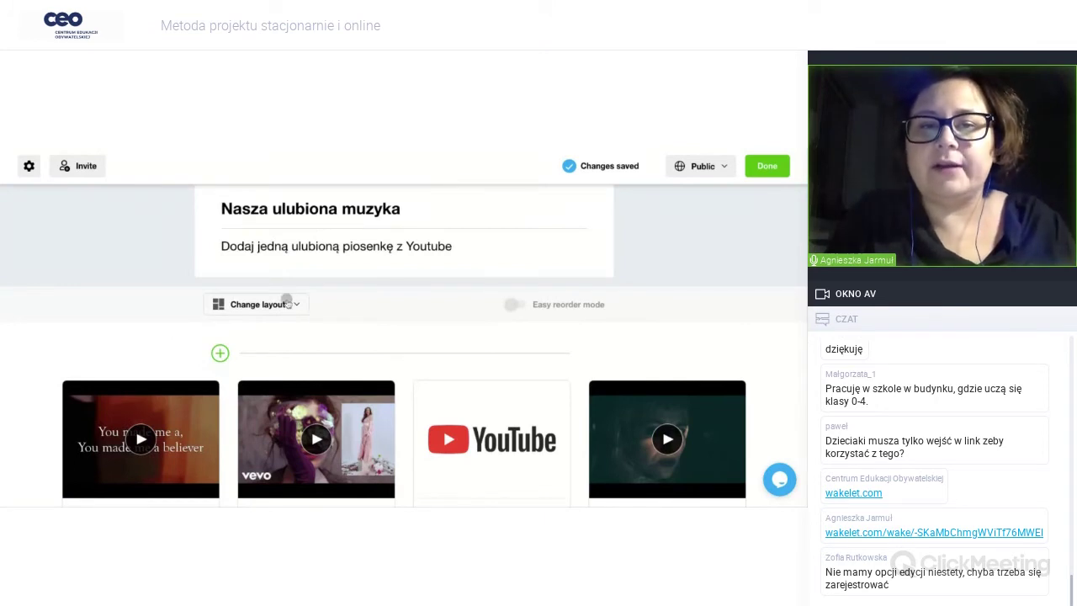
left_click(287, 303)
left_click(680, 300)
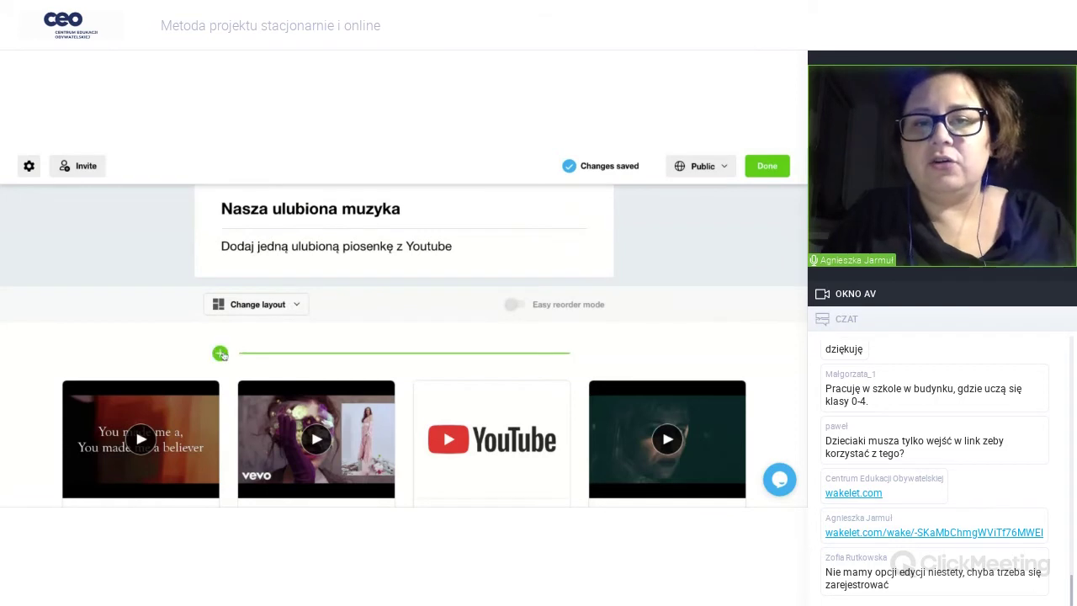
- Add the Habitica profile web address as a new link item at the start of the collection
left_click(221, 354)
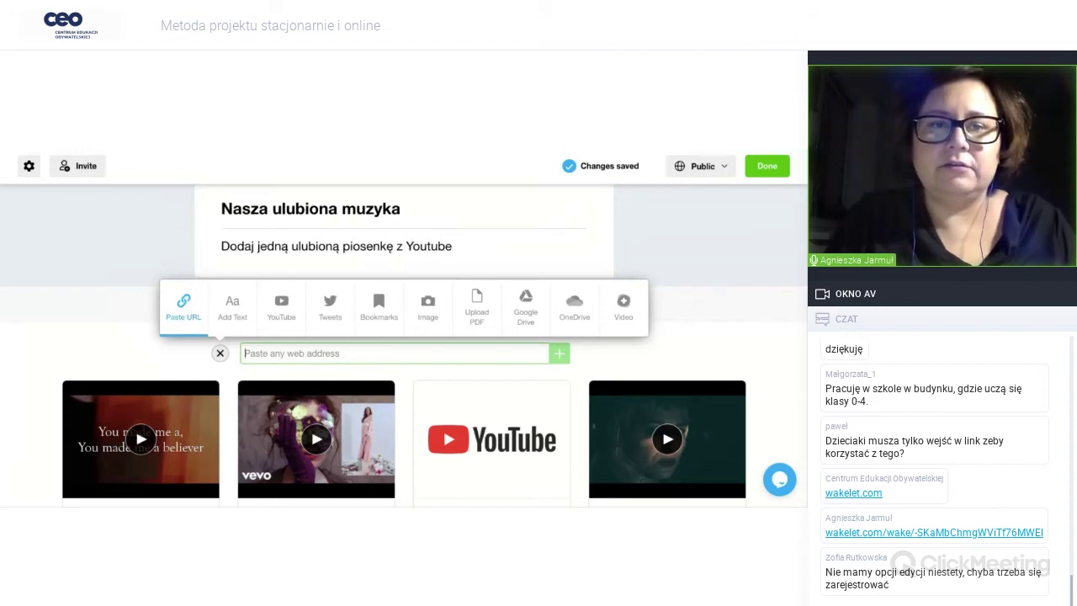
type("https://habitica.com/profile/132d8837-424d-4585-b10d-9052221dc825")
key("Return")
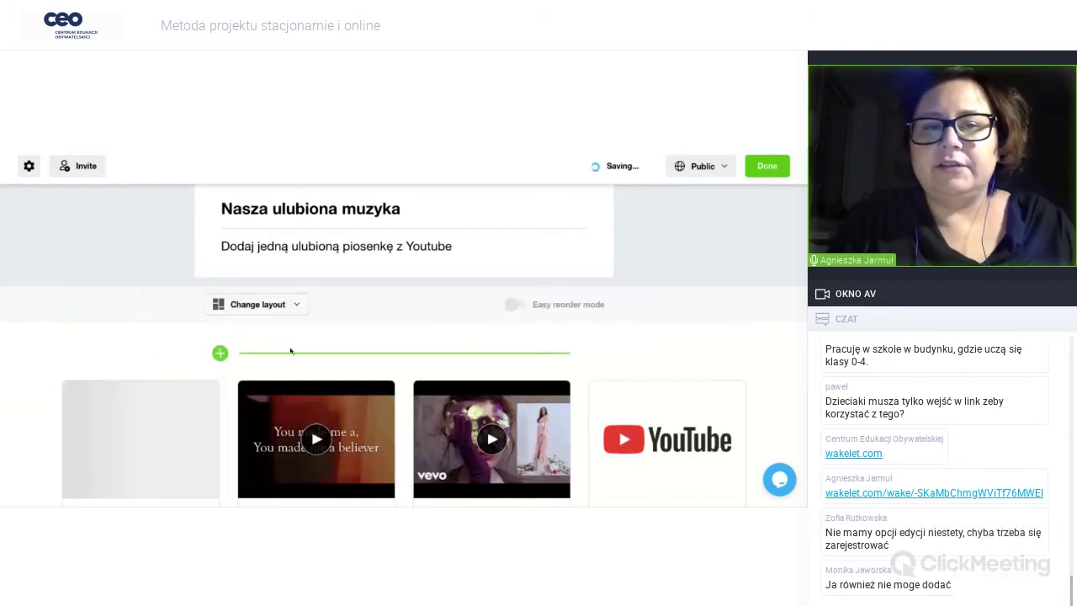
scroll(50, 387, "down", 1)
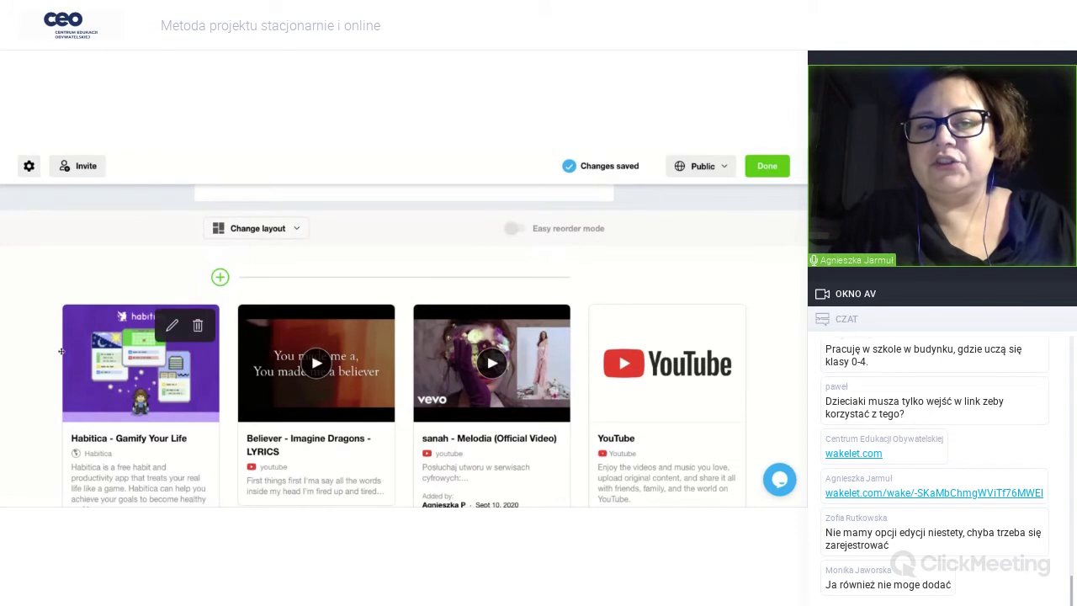
scroll(278, 282, "up", 1)
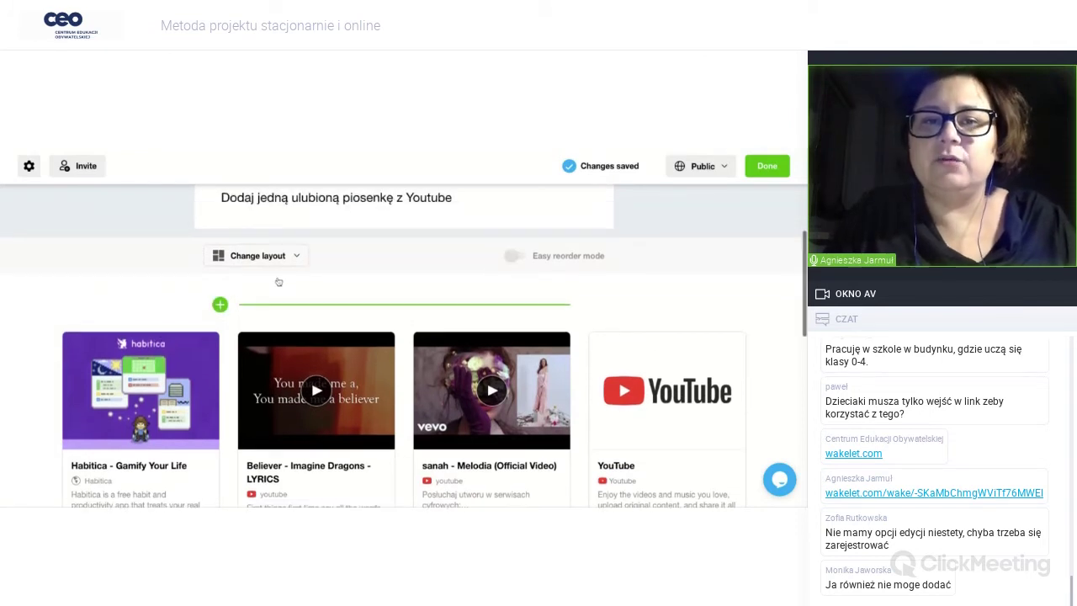
- Upload the SPÓDNICE skirt collage image as a new item ahead of the Habitica card
left_click(220, 304)
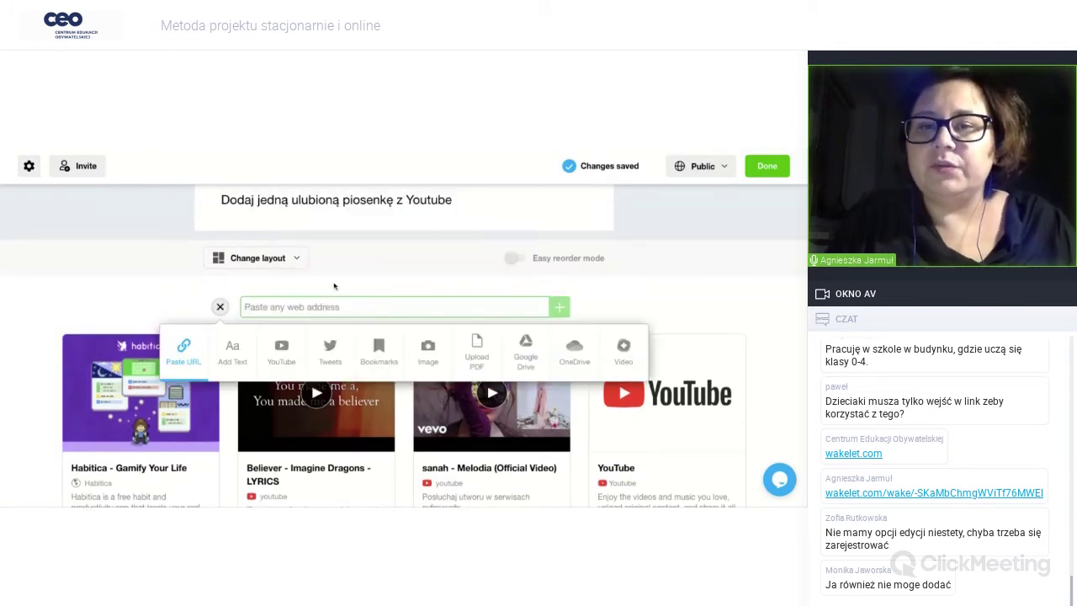
left_click(431, 349)
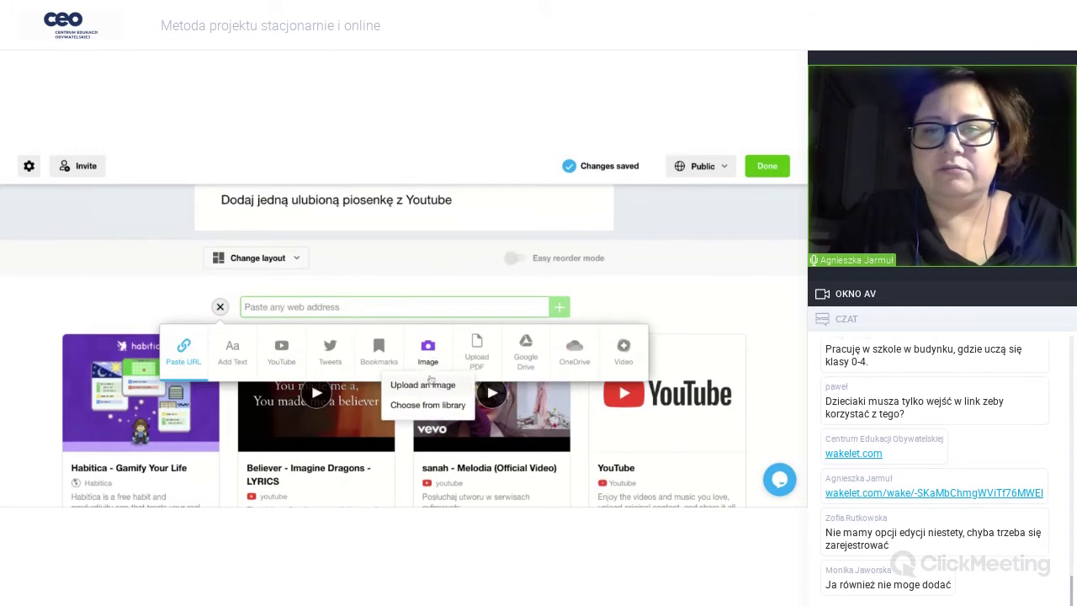
left_click(429, 385)
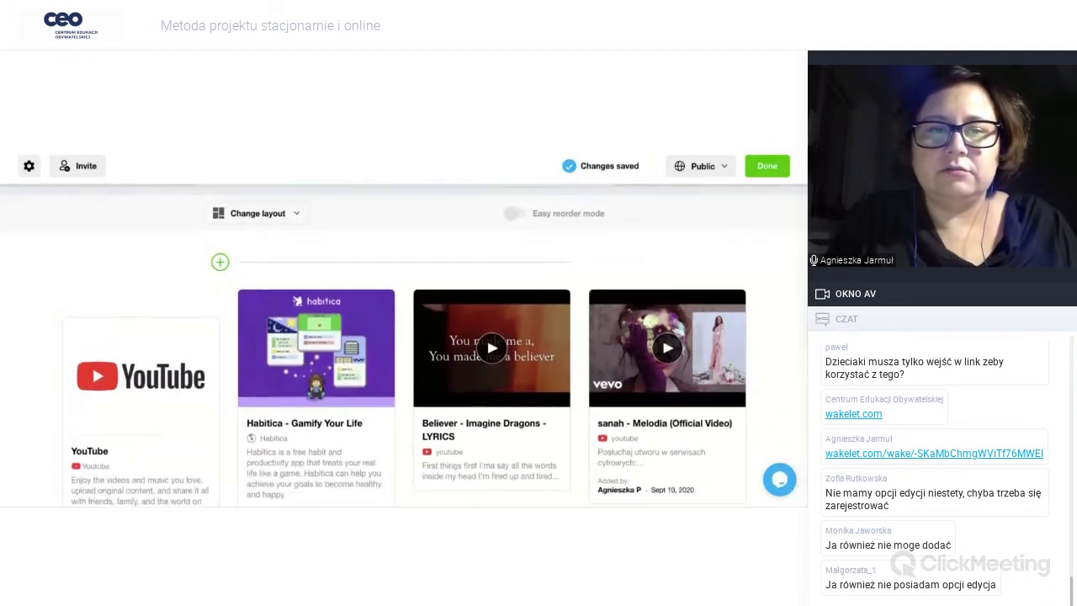
scroll(404, 345, "down", 1)
scroll(193, 274, "down", 1)
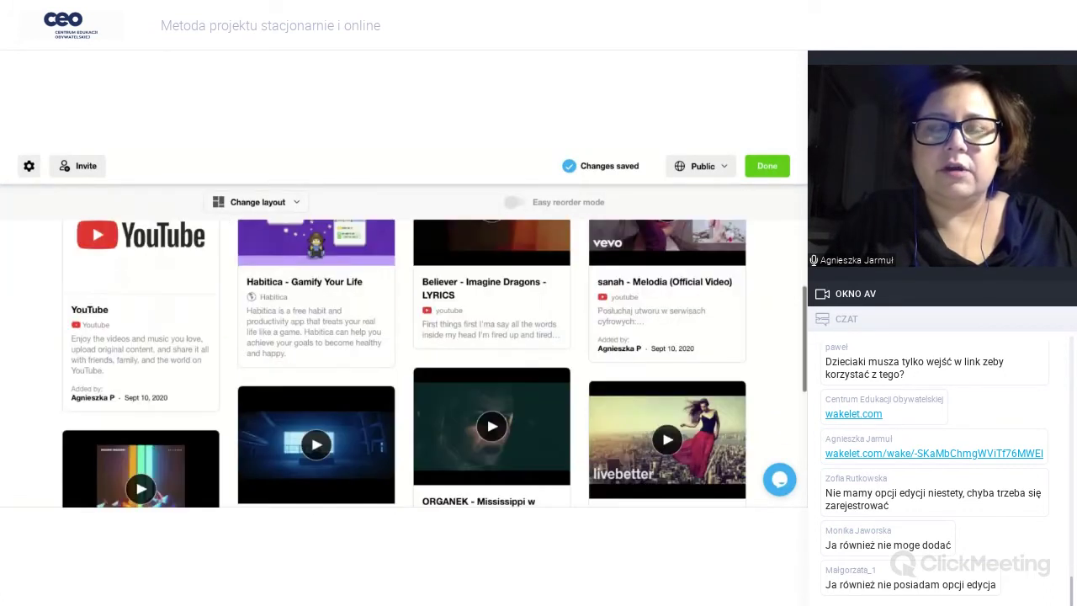
scroll(192, 274, "up", 2)
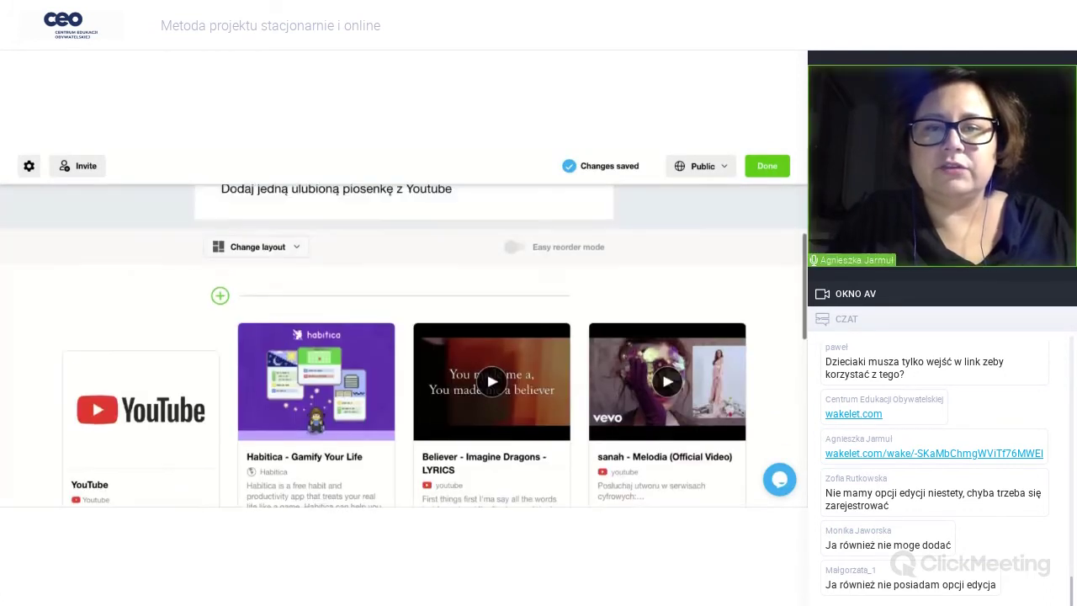
left_click(219, 295)
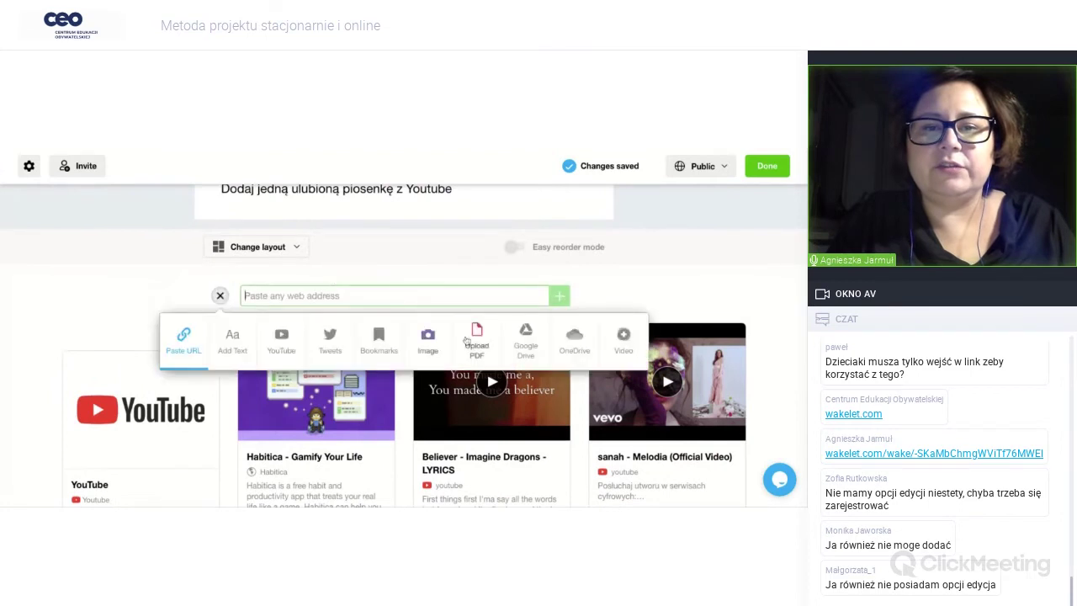
left_click(428, 338)
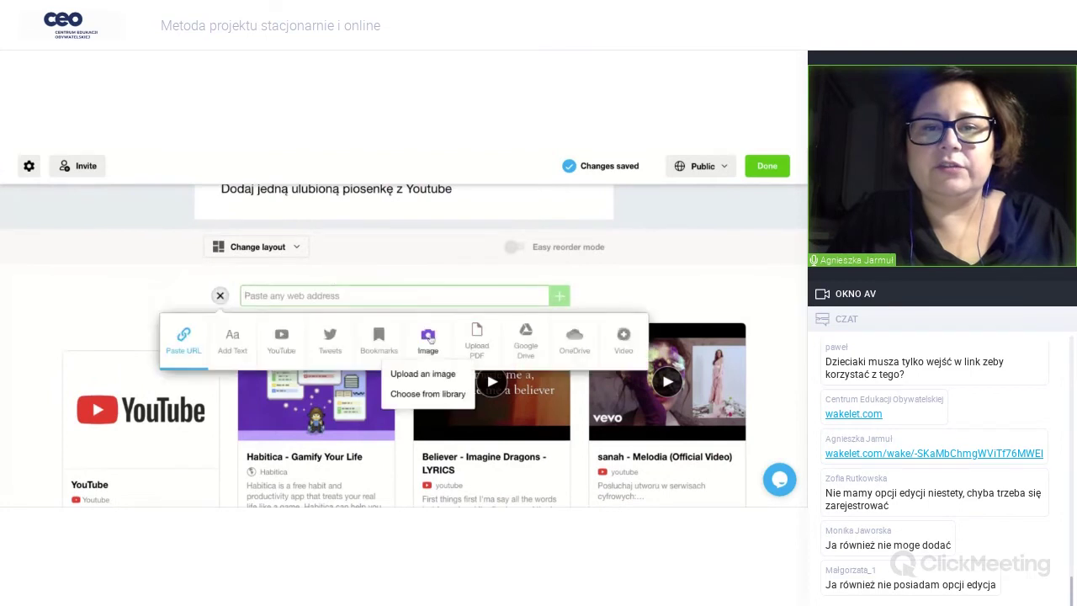
left_click(430, 377)
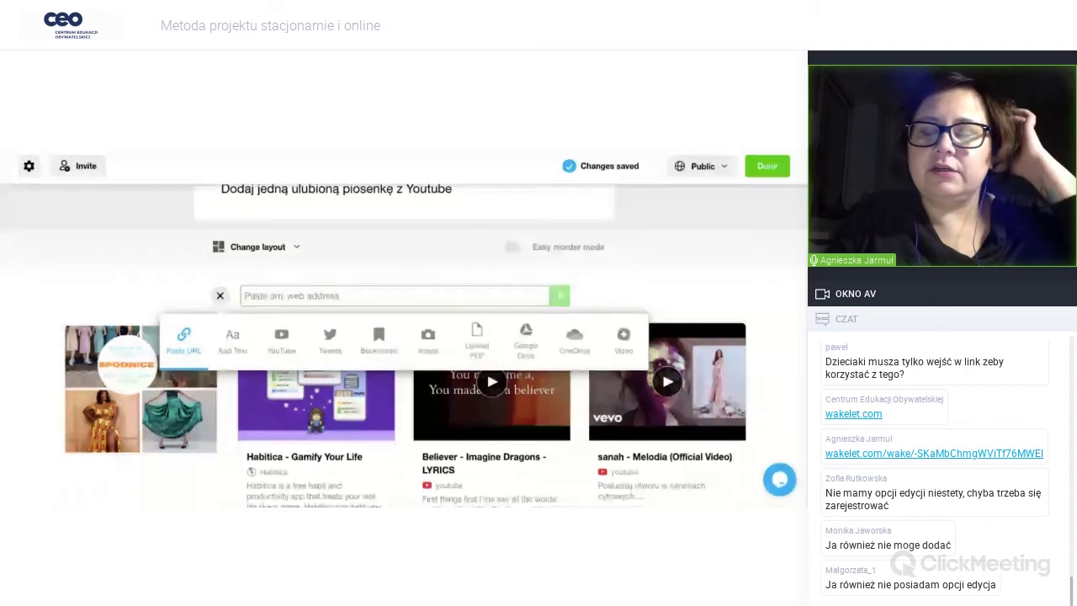
left_click(219, 295)
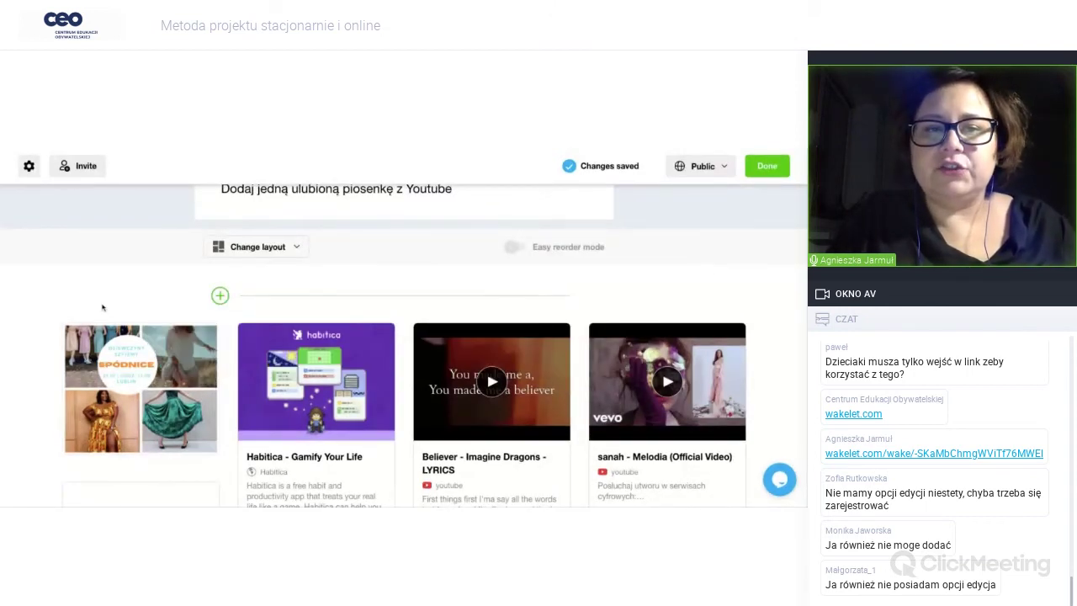
- Upload Ukulele.pdf as a new item at the start of the collection and look over all the cards
mouse_move(182, 386)
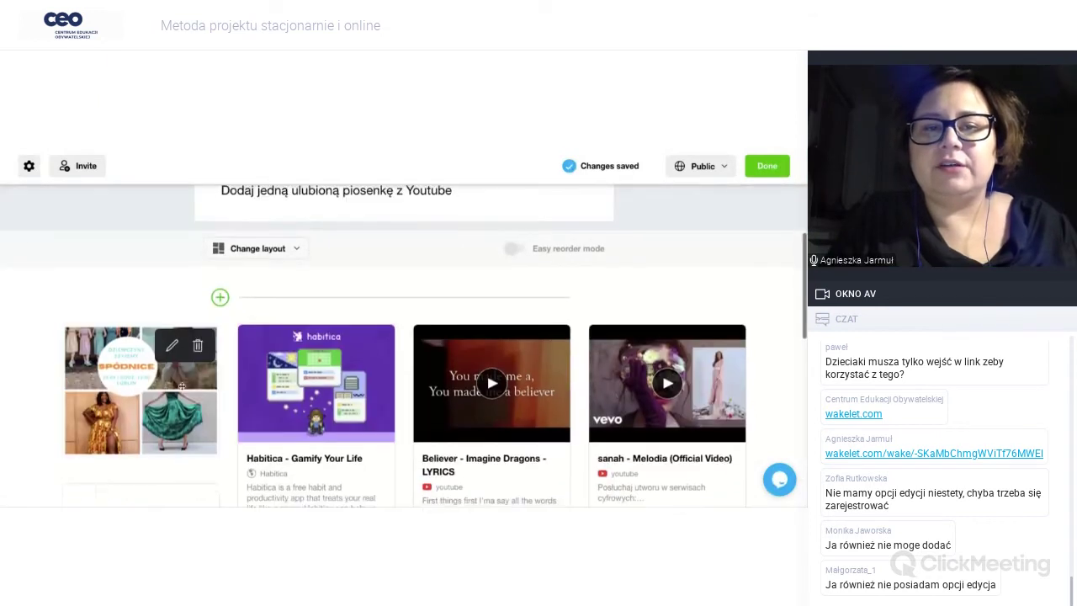
left_click(219, 306)
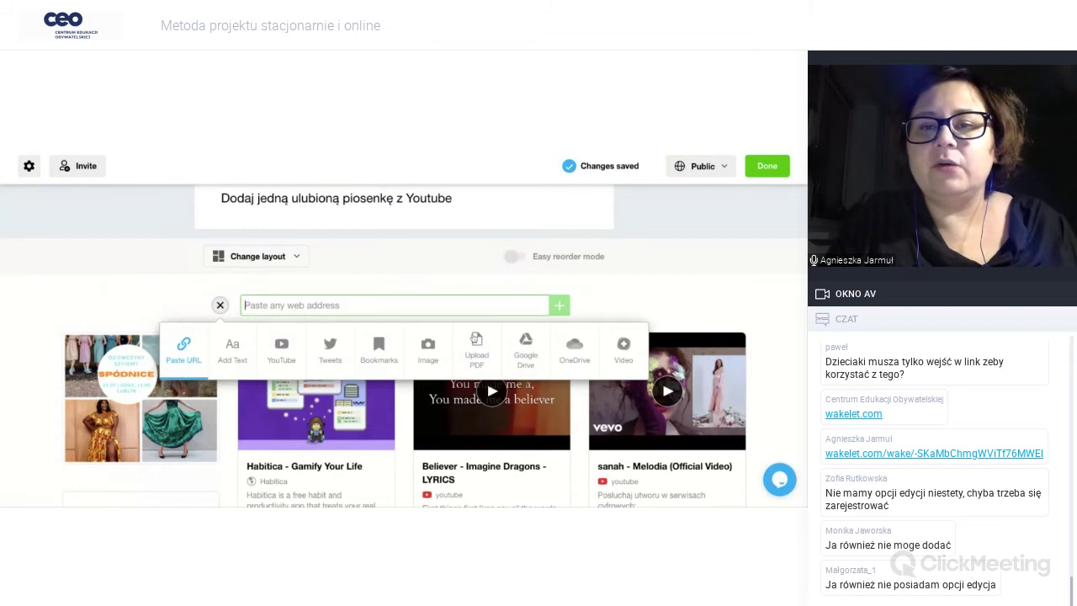
left_click(476, 358)
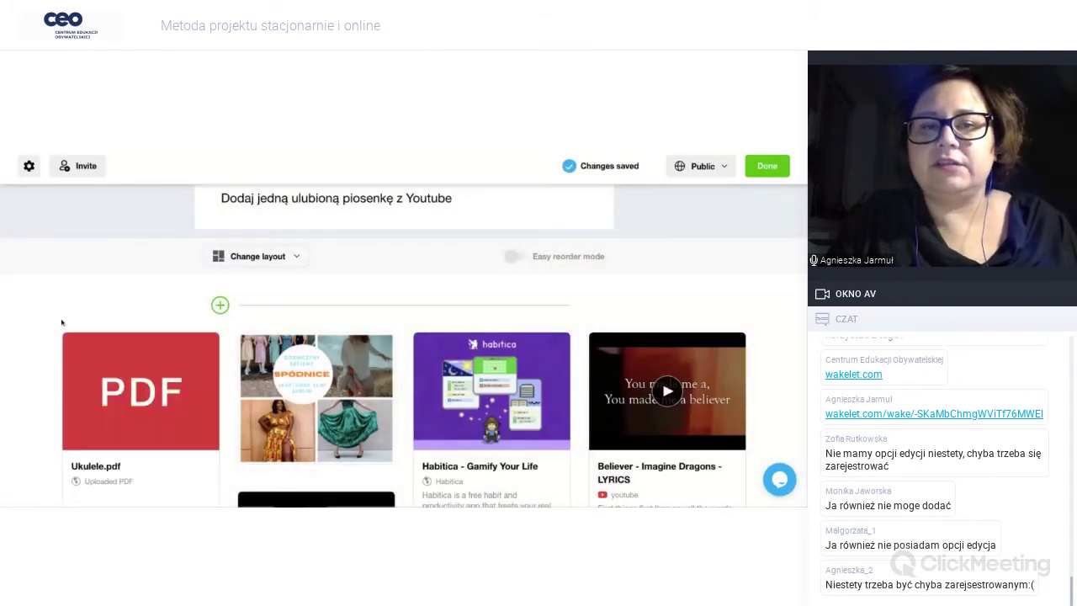
scroll(61, 323, "down", 4)
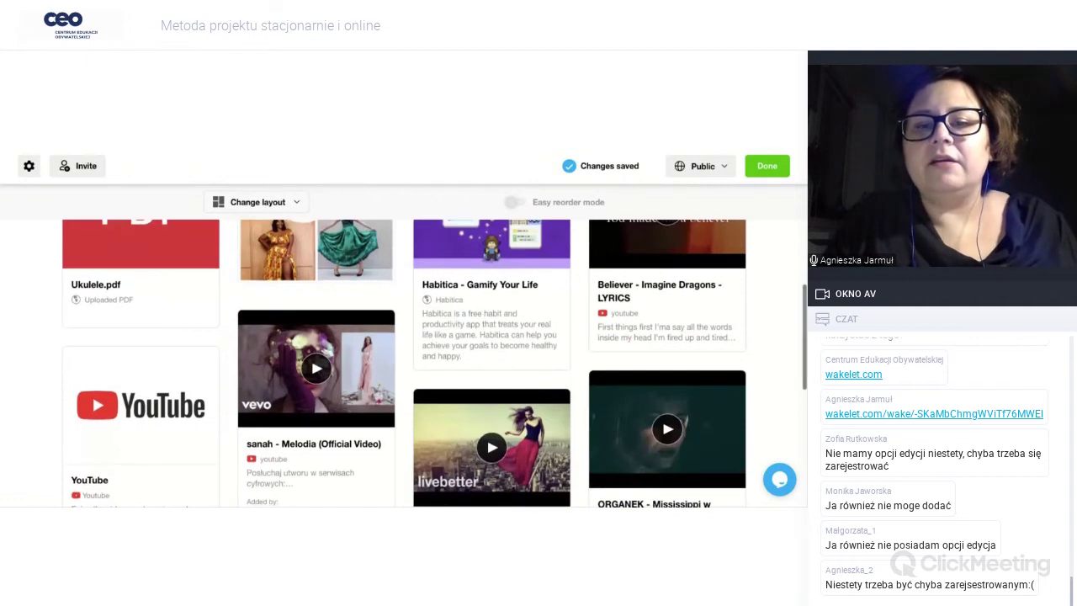
scroll(404, 362, "down", 6)
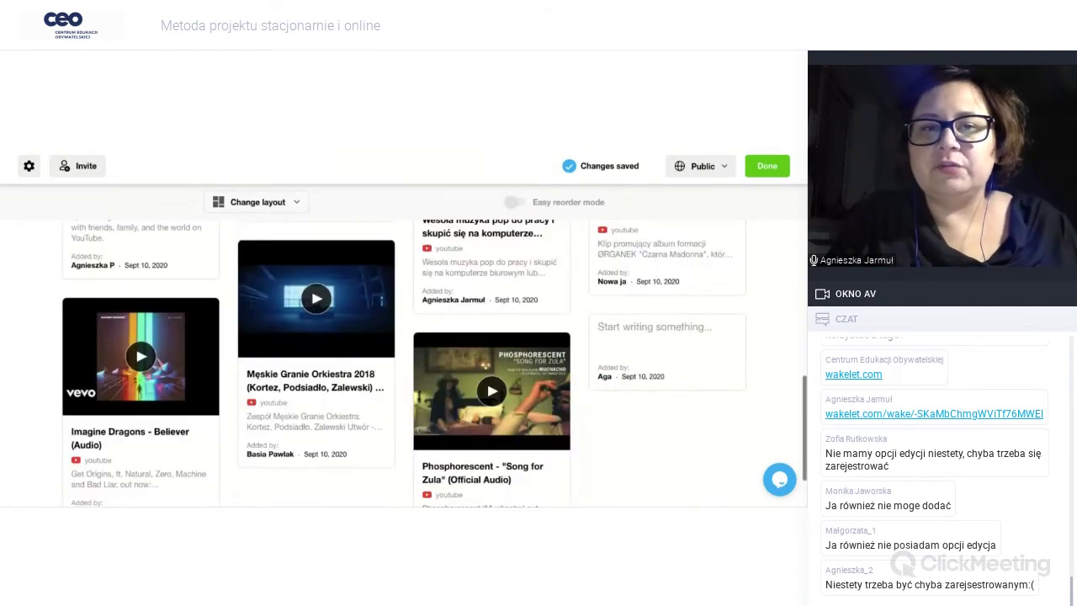
scroll(404, 361, "up", 10)
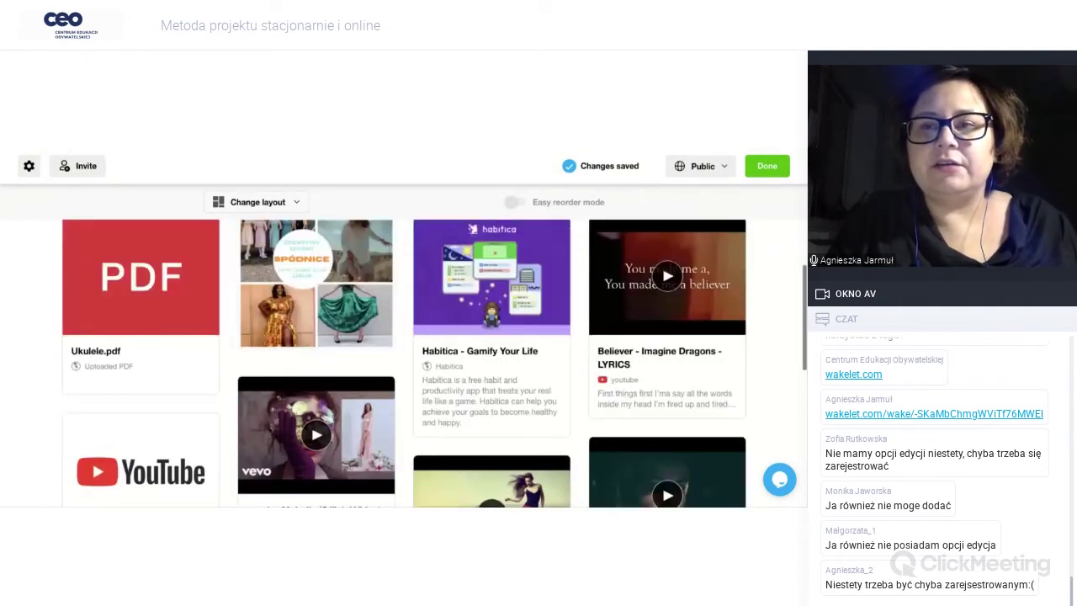
scroll(145, 306, "up", 4)
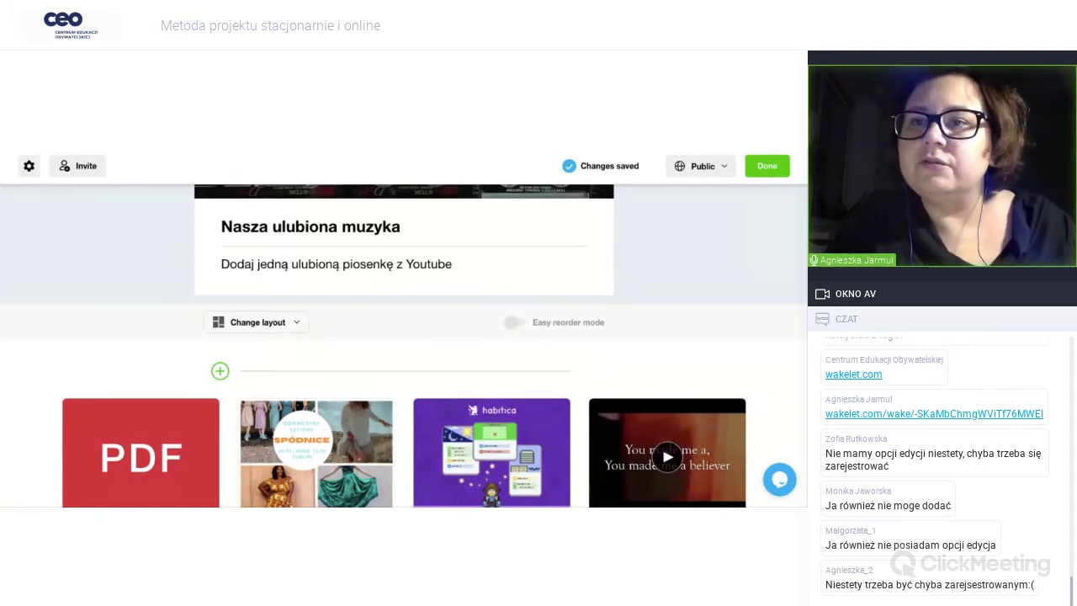
- Finish editing the collection and look over its visibility levels and sharing options
left_click(764, 167)
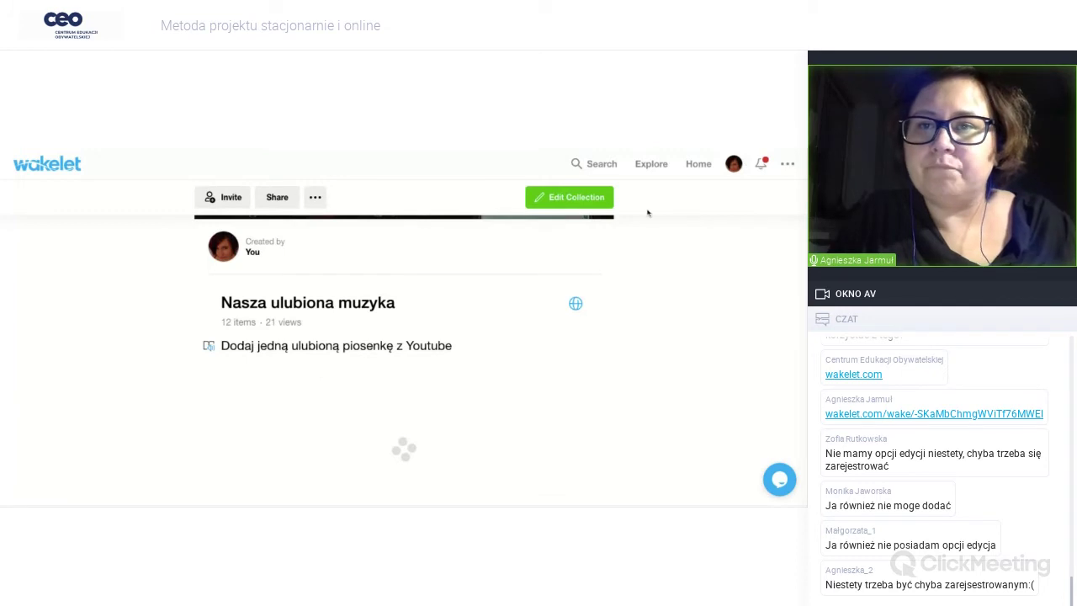
left_click(315, 197)
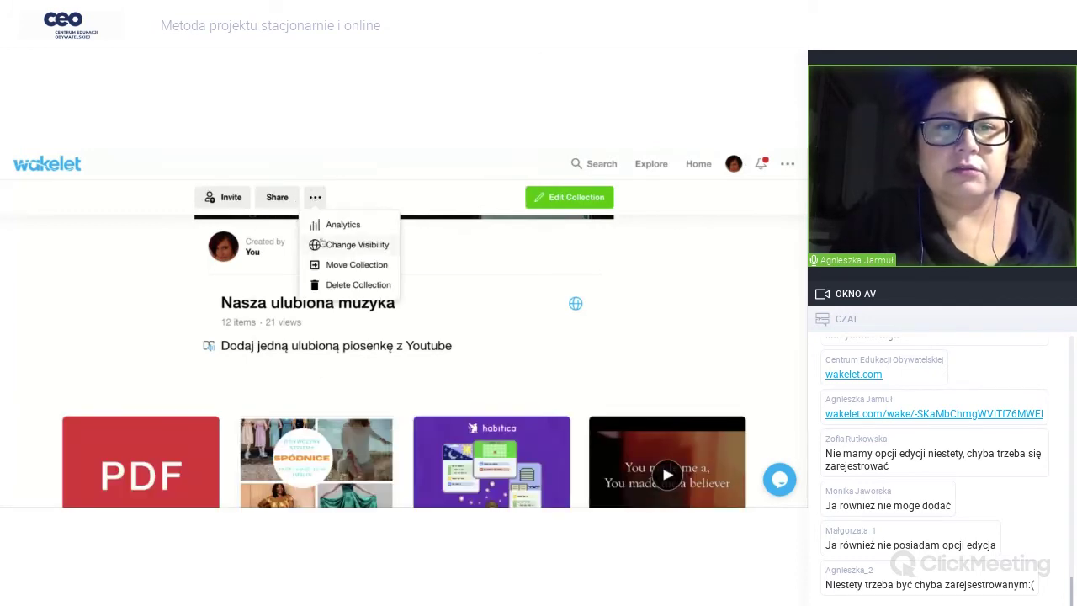
left_click(323, 244)
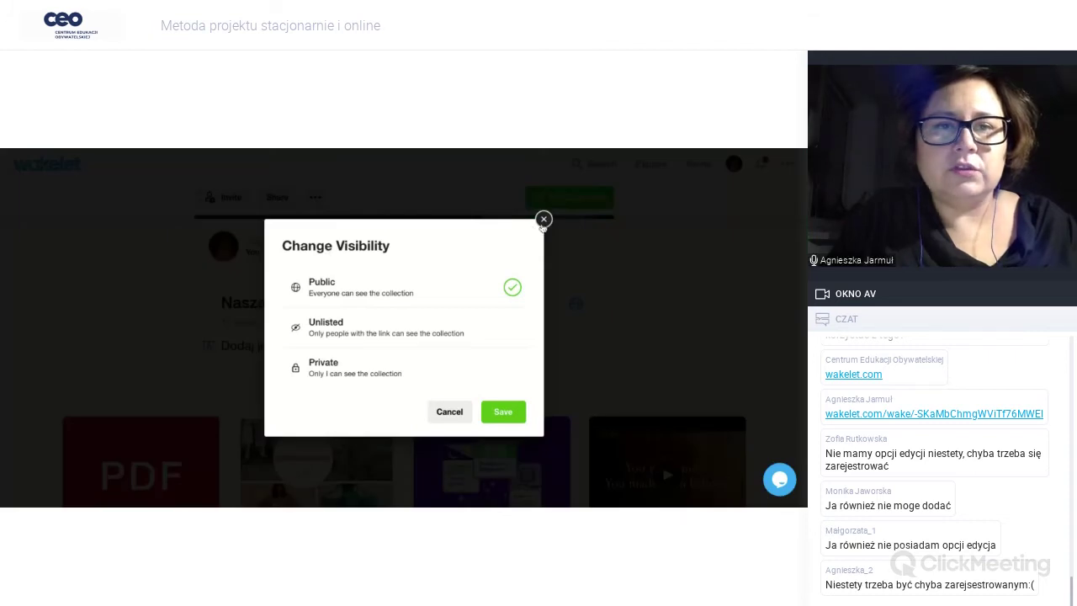
left_click(544, 220)
left_click(277, 199)
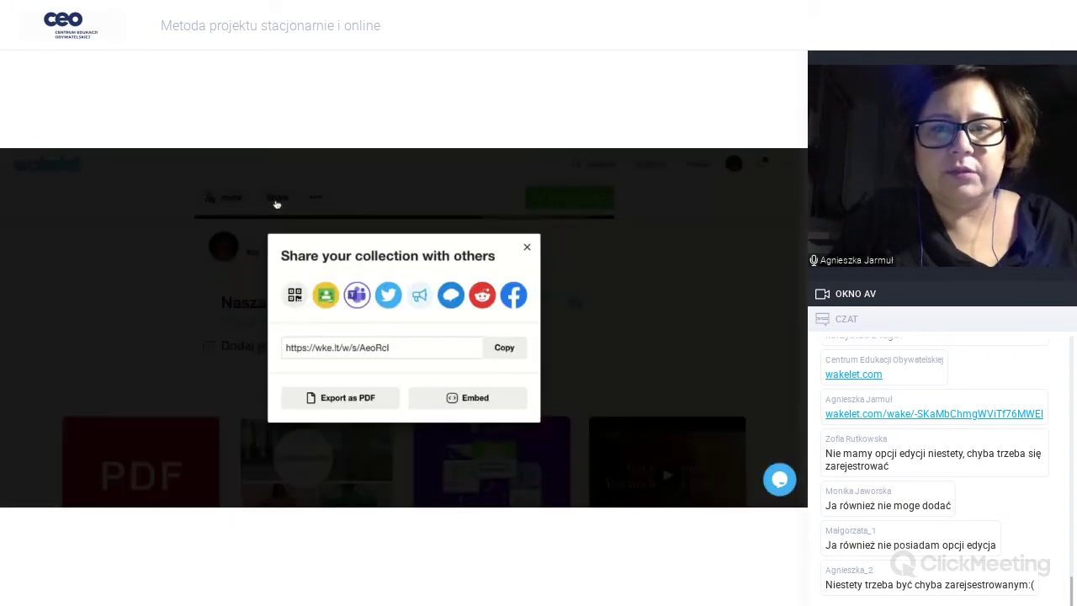
left_click(527, 247)
- Save the collection's visibility as Public and view the ways to share it with others
left_click(315, 197)
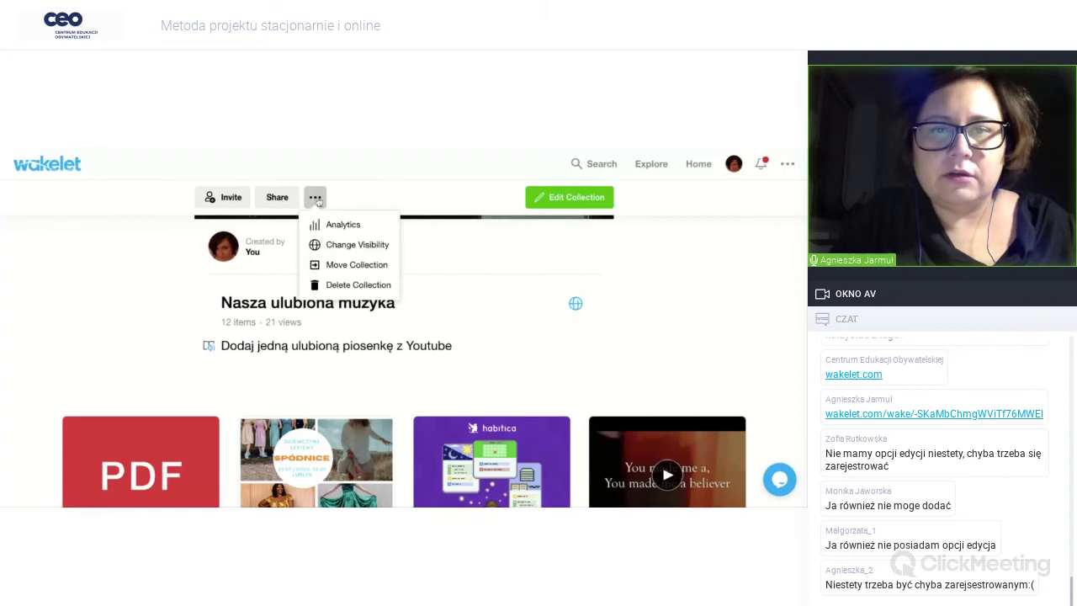
left_click(355, 243)
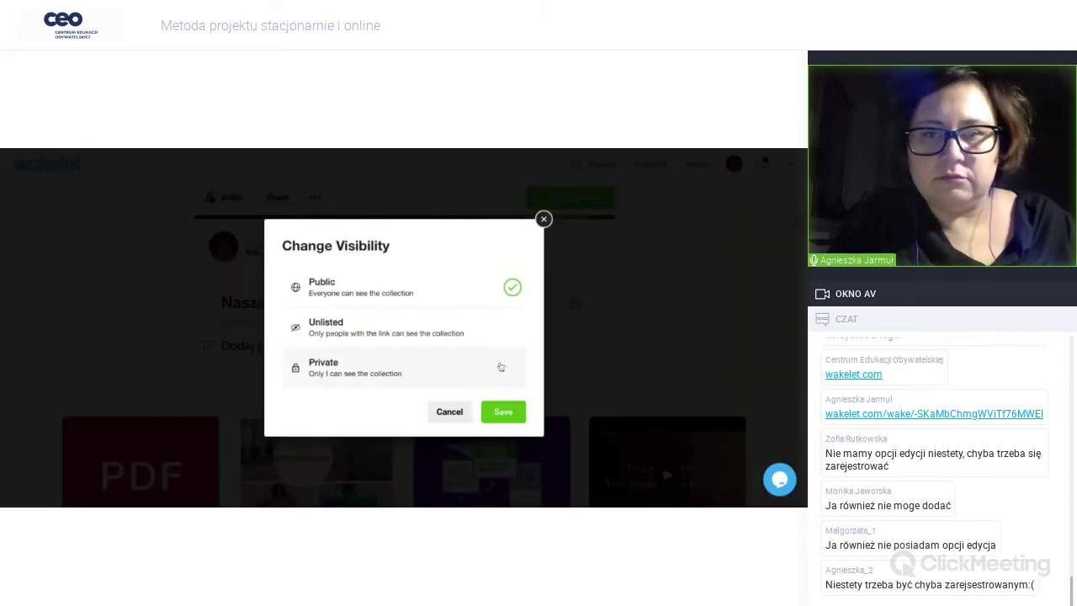
left_click(505, 412)
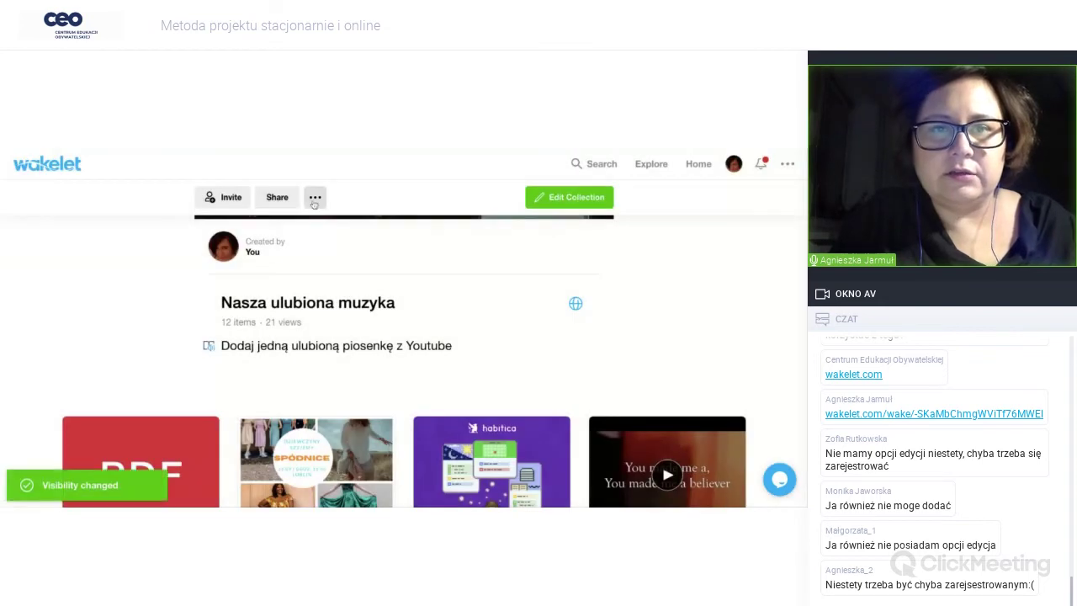
left_click(274, 202)
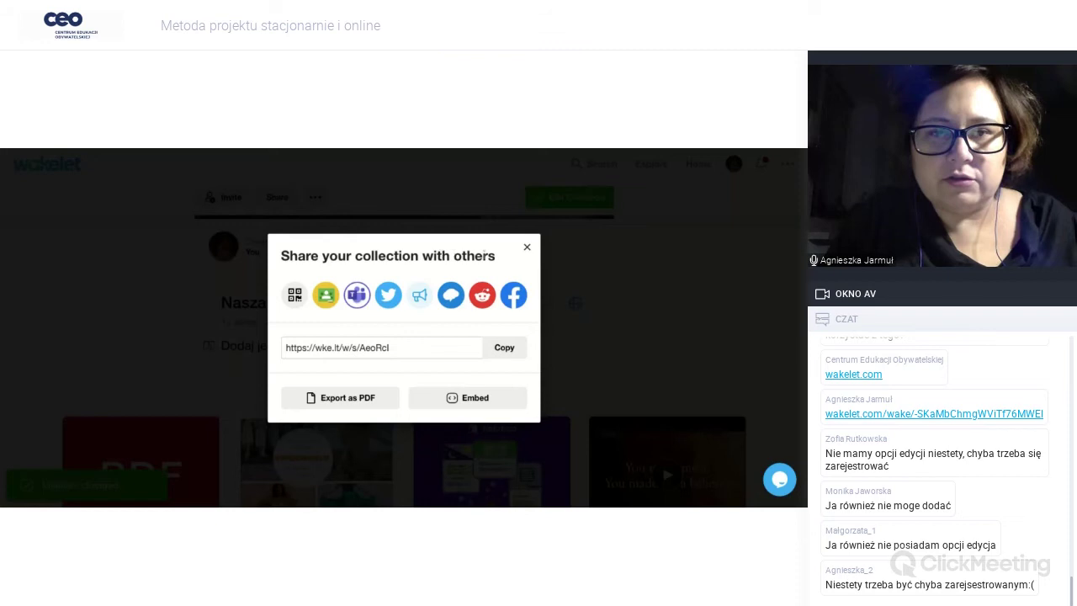
left_click(528, 249)
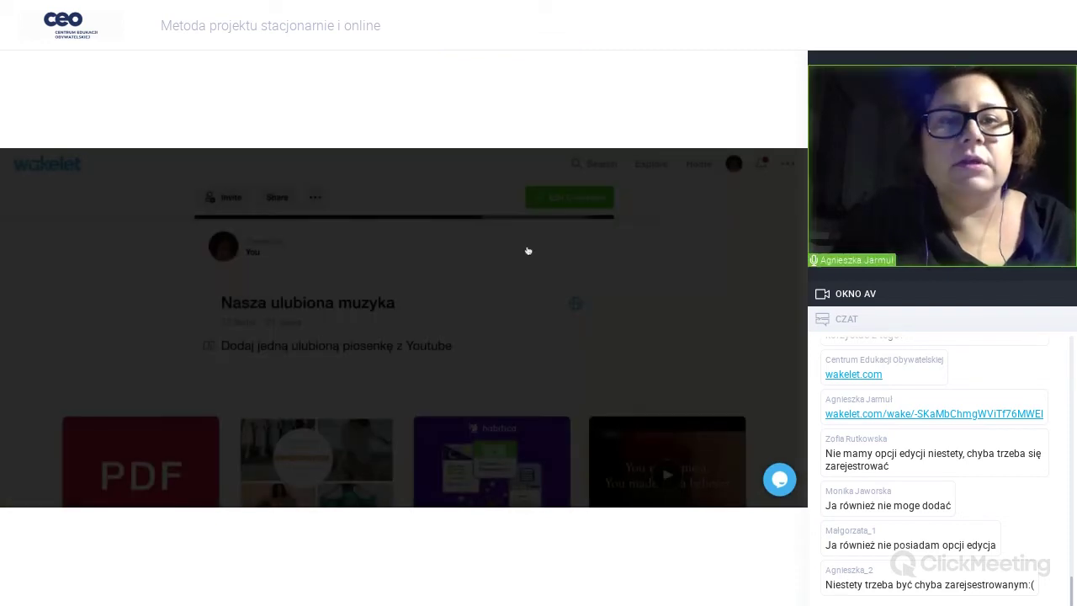
- Copy the shareable contributor invitation link for the collection and check the option to invite by name or email
left_click(231, 197)
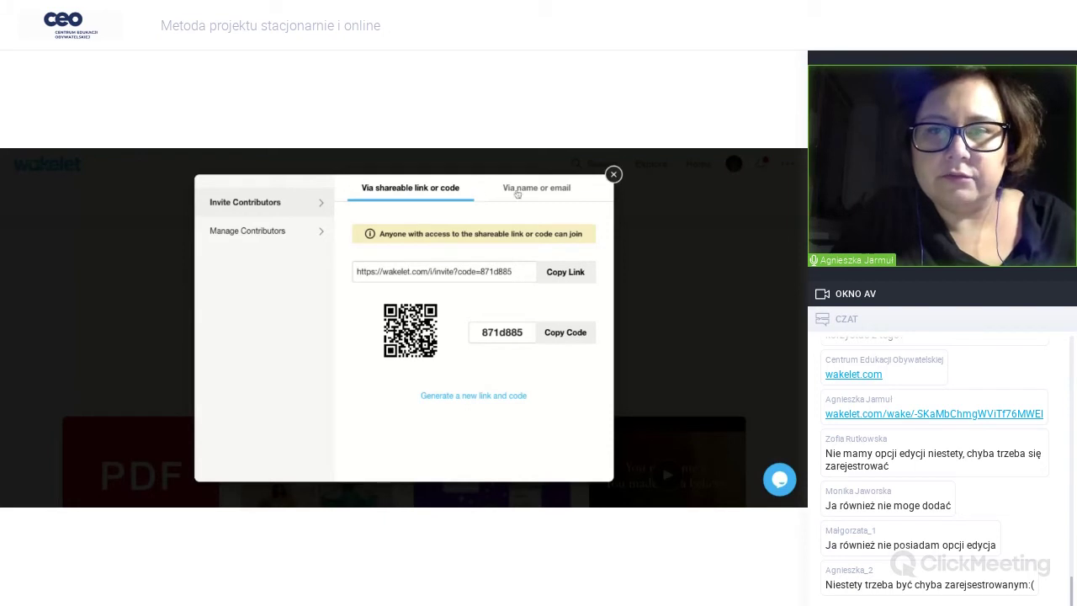
left_click(469, 274)
left_click(571, 274)
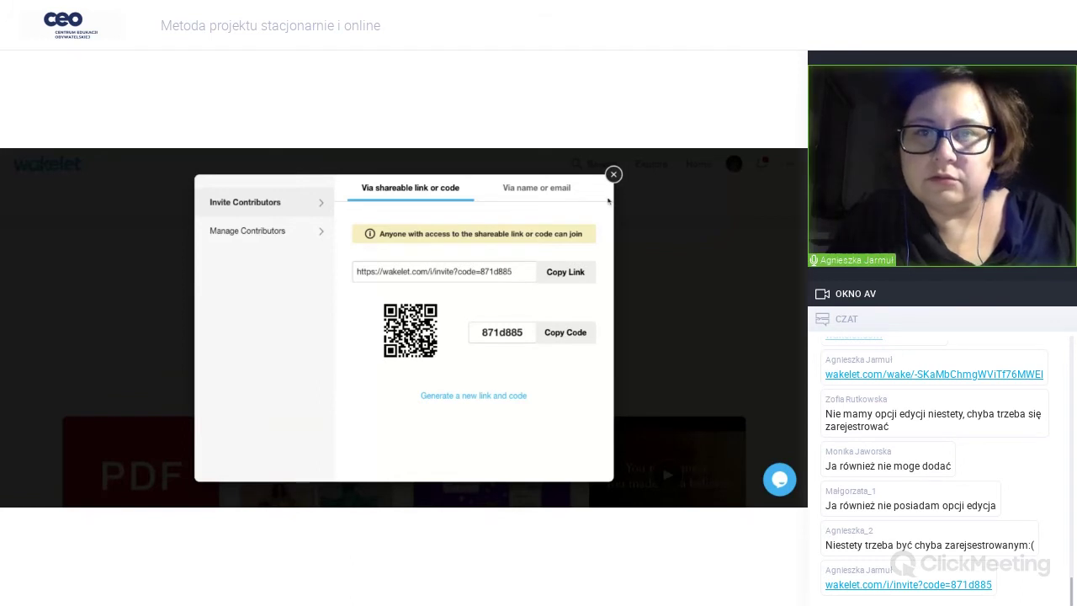
left_click(546, 193)
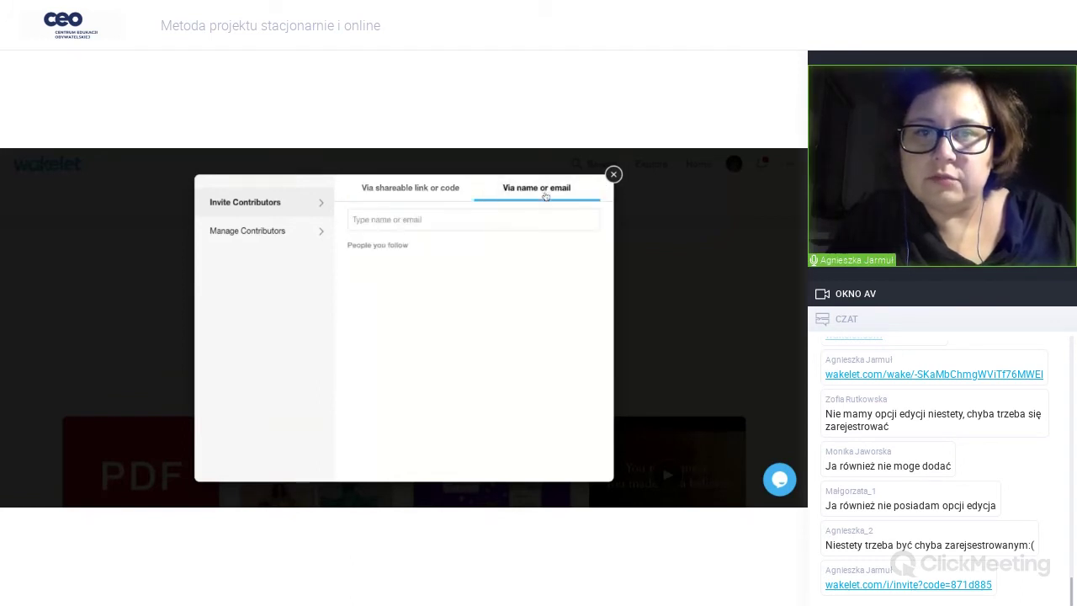
left_click(424, 192)
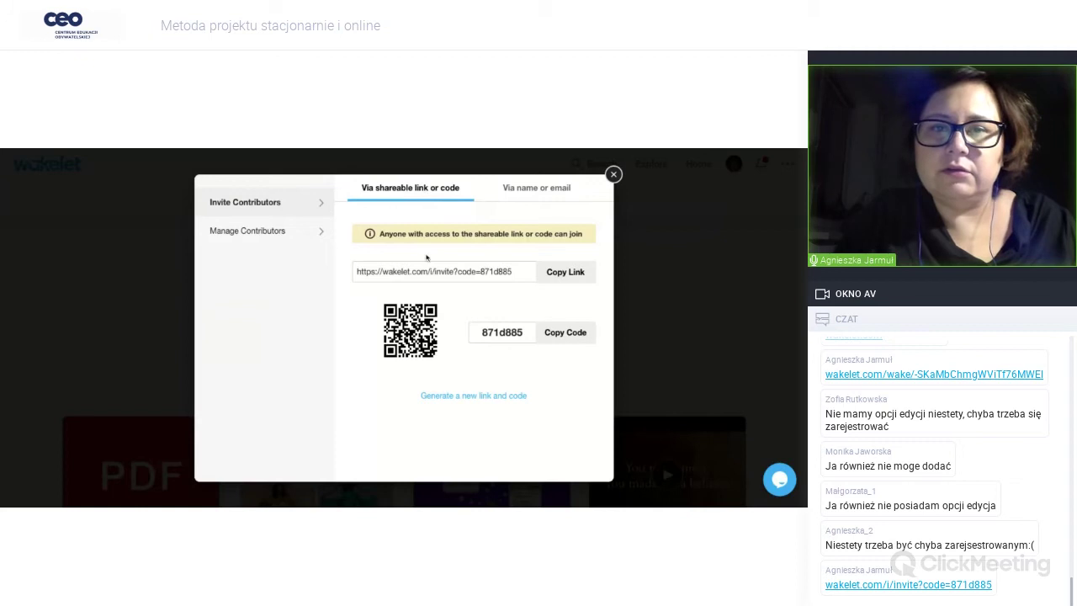
left_click(613, 175)
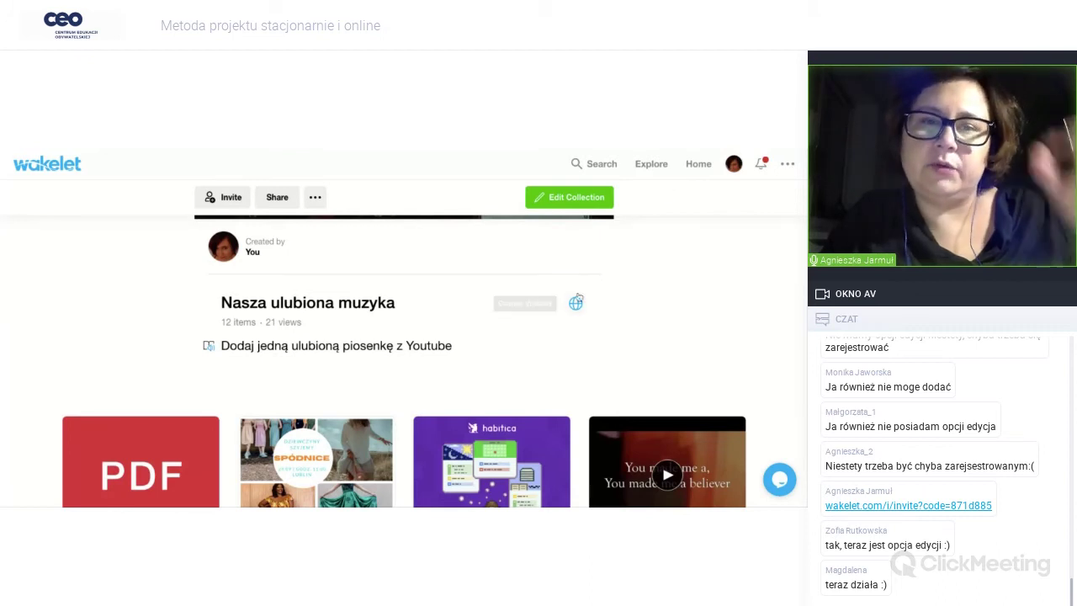
scroll(139, 260, "down", 2)
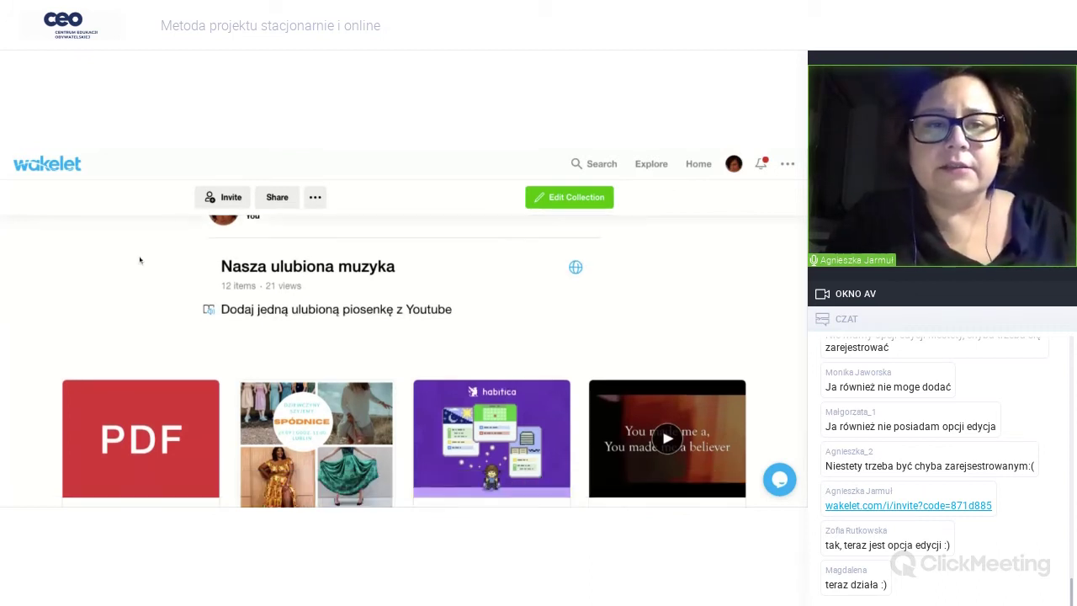
scroll(139, 260, "up", 3)
scroll(404, 337, "down", 1)
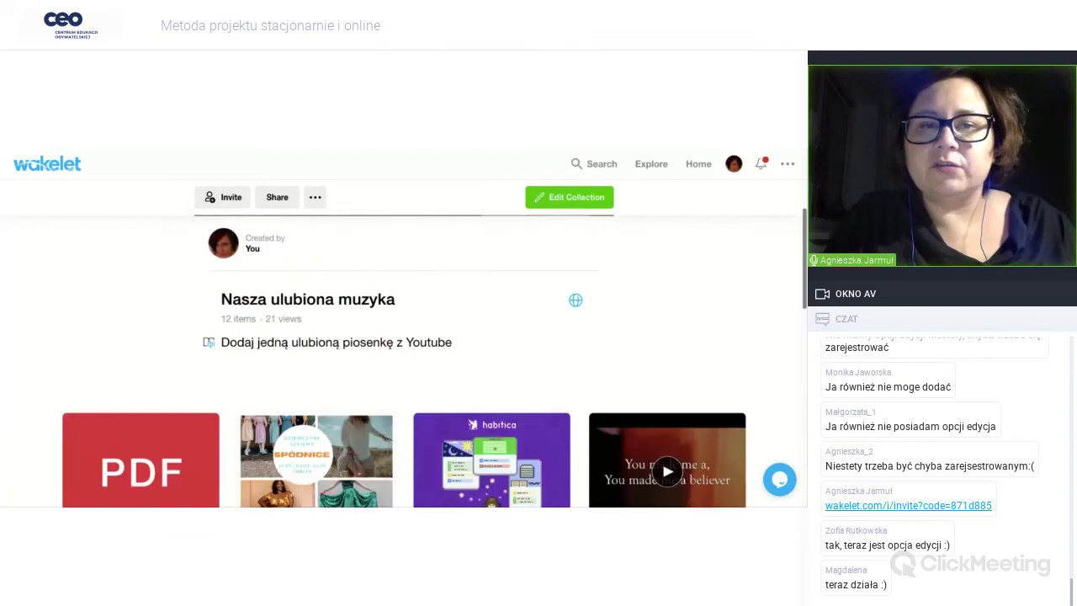
scroll(404, 353, "down", 2)
scroll(404, 362, "up", 4)
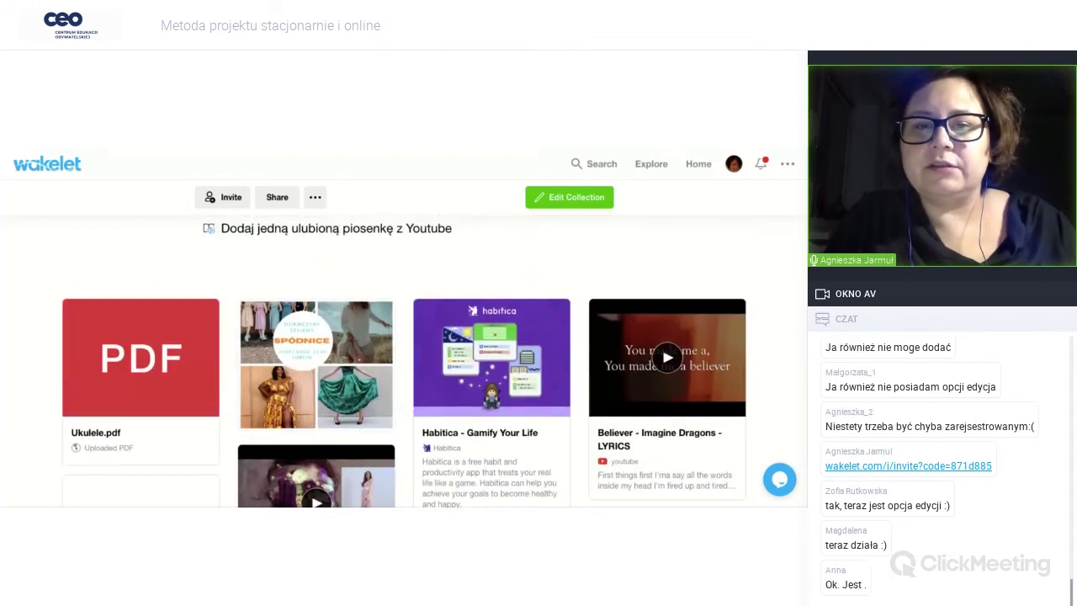
scroll(488, 209, "up", 1)
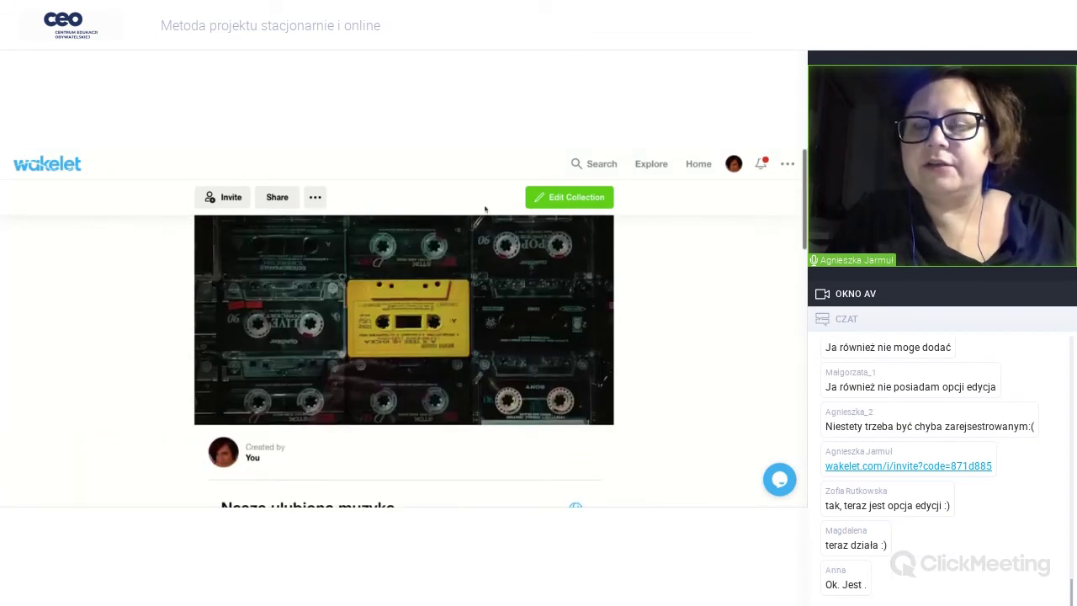
- Reopen the Nasza ulubiona muzyka collection from the home page and examine the songs added by contributors
left_click(698, 165)
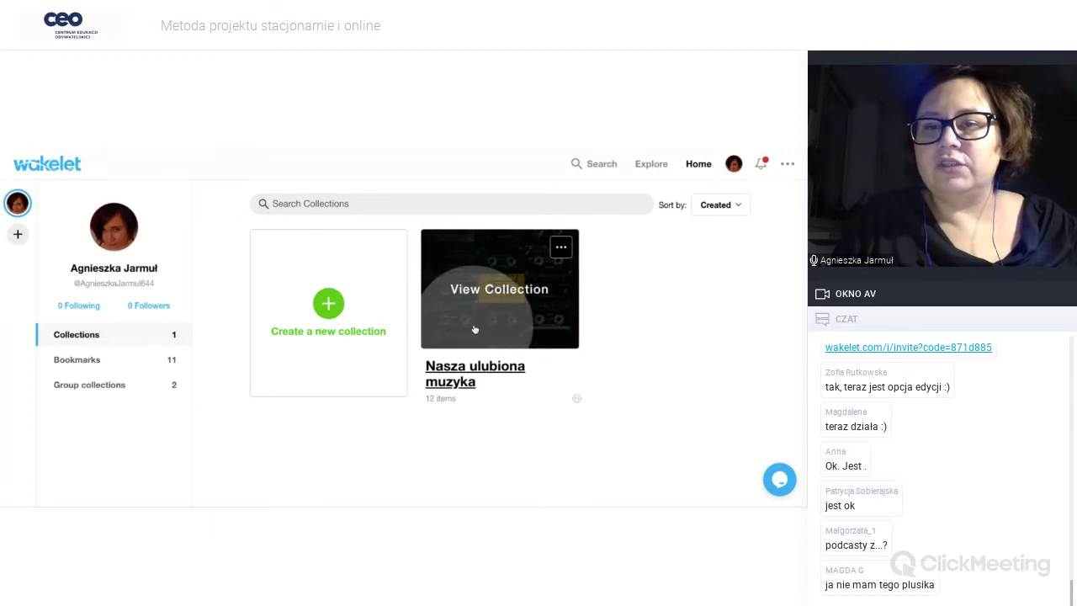
left_click(548, 261)
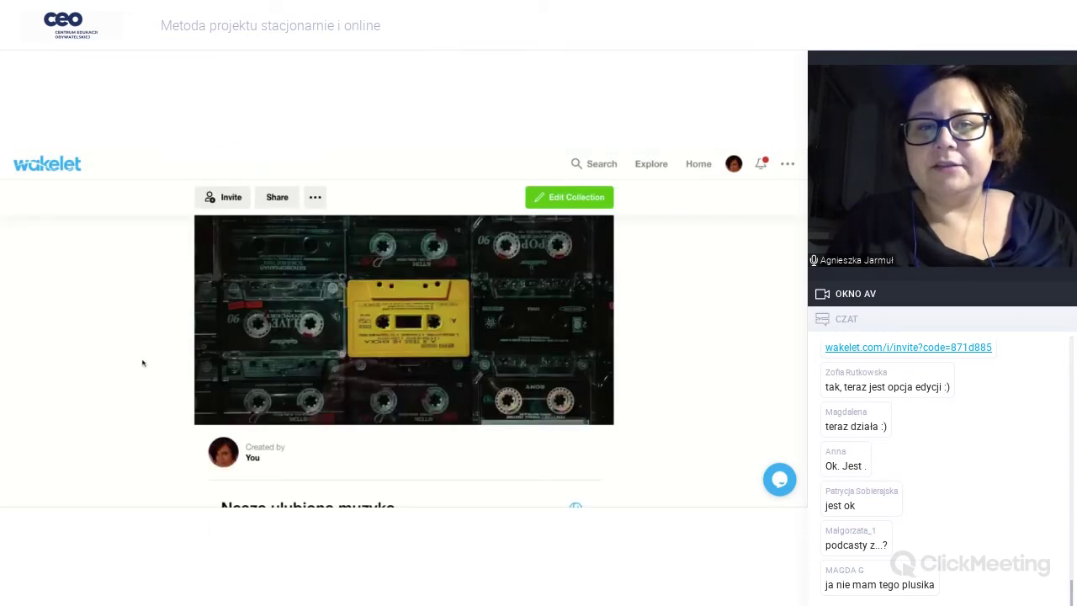
scroll(131, 371, "down", 5)
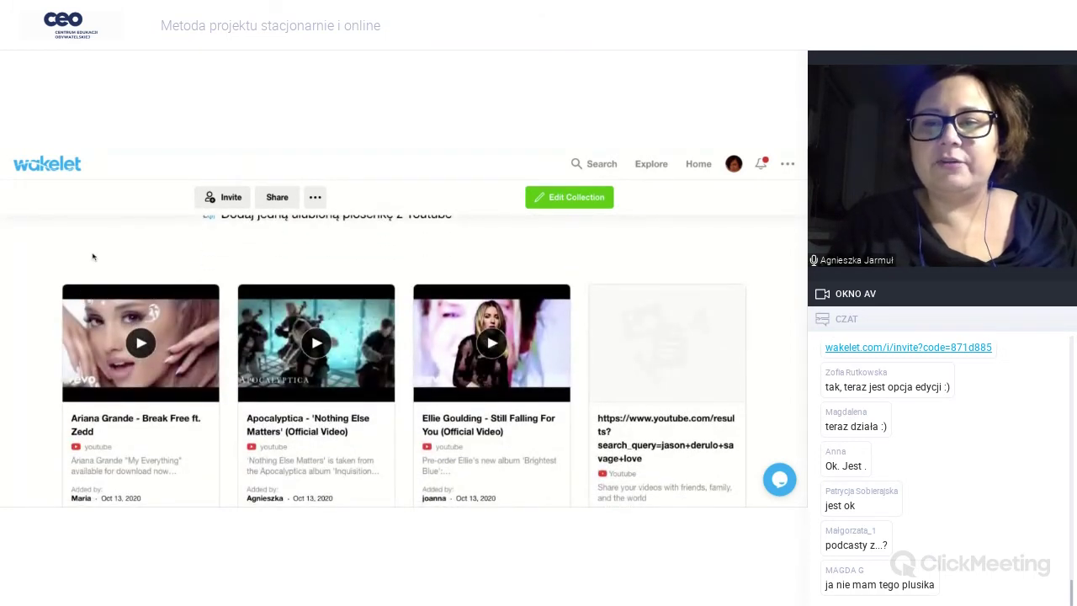
scroll(92, 254, "down", 1)
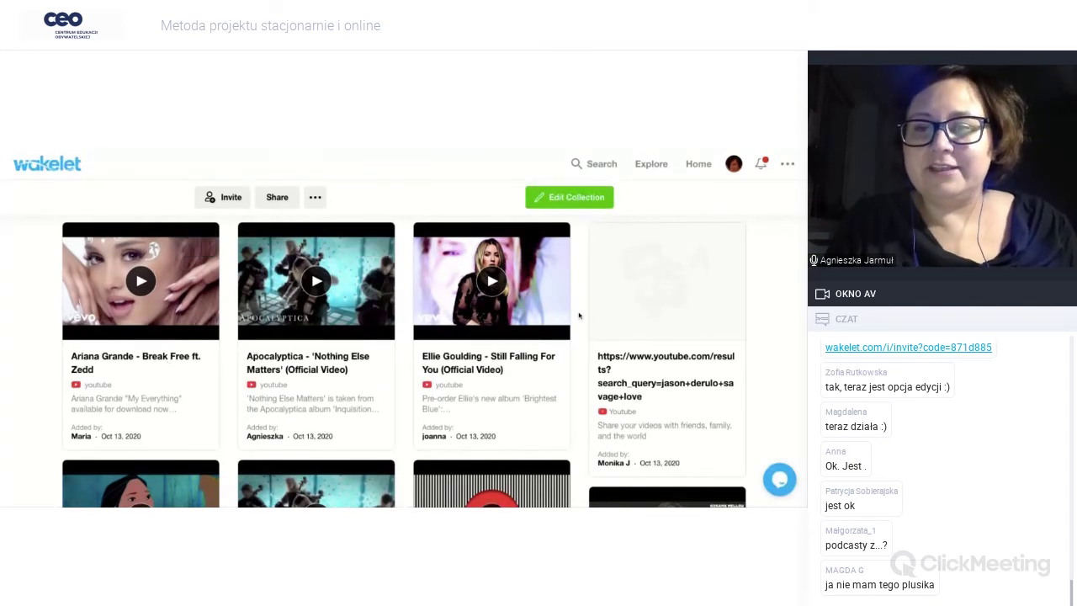
scroll(775, 328, "down", 2)
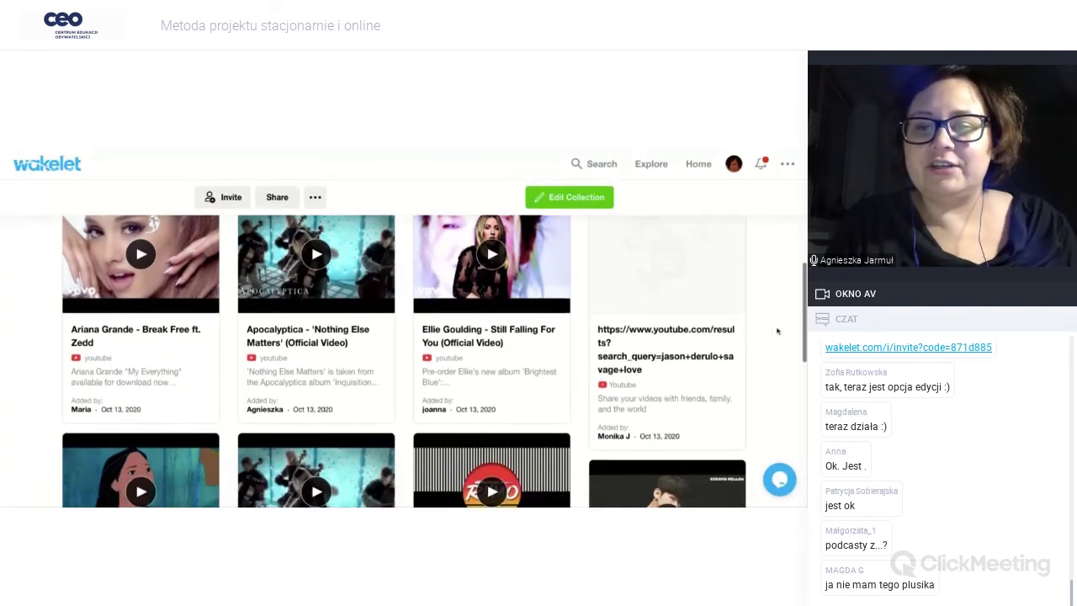
scroll(777, 331, "down", 1)
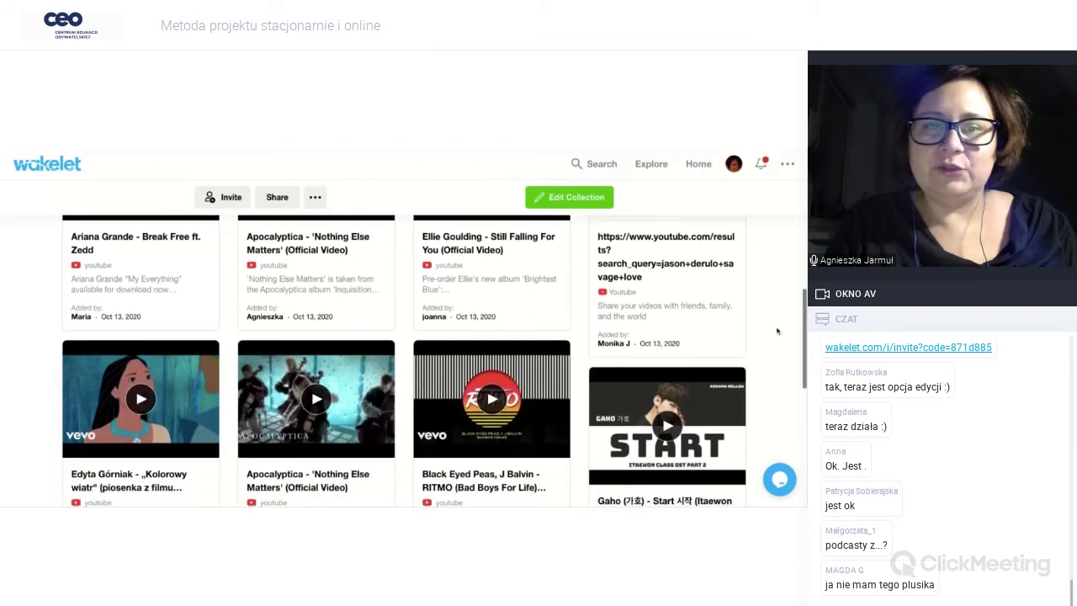
scroll(777, 331, "down", 2)
scroll(778, 331, "down", 2)
scroll(778, 331, "up", 2)
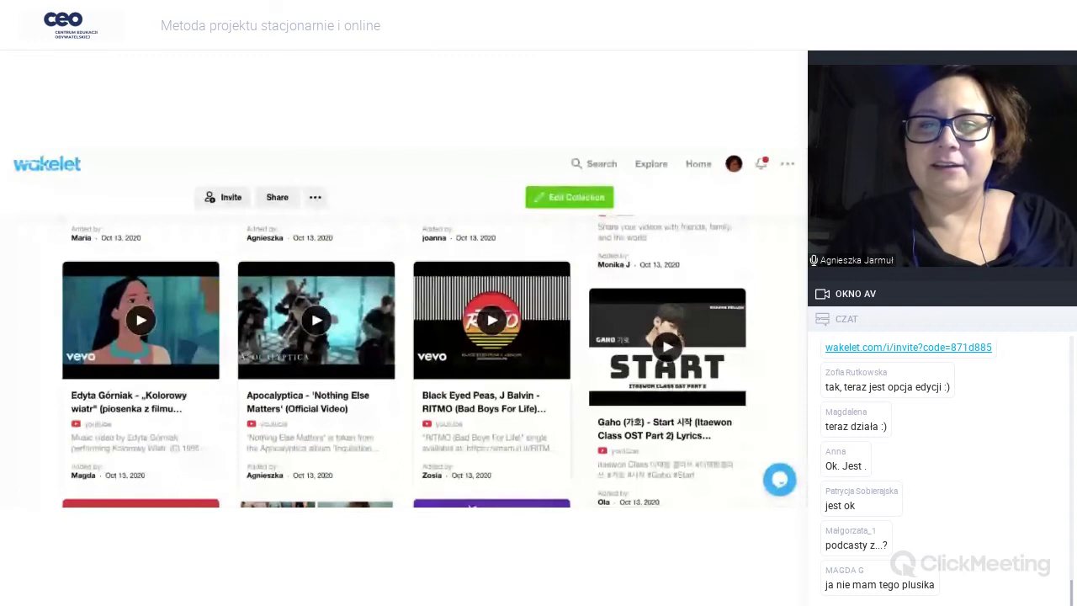
scroll(404, 362, "up", 1)
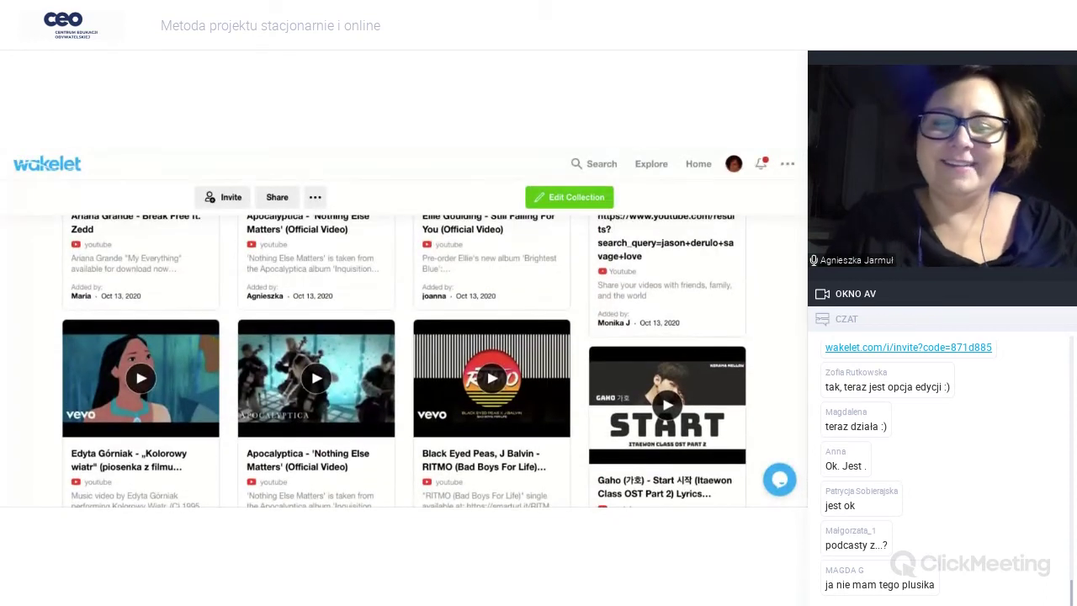
scroll(404, 362, "up", 2)
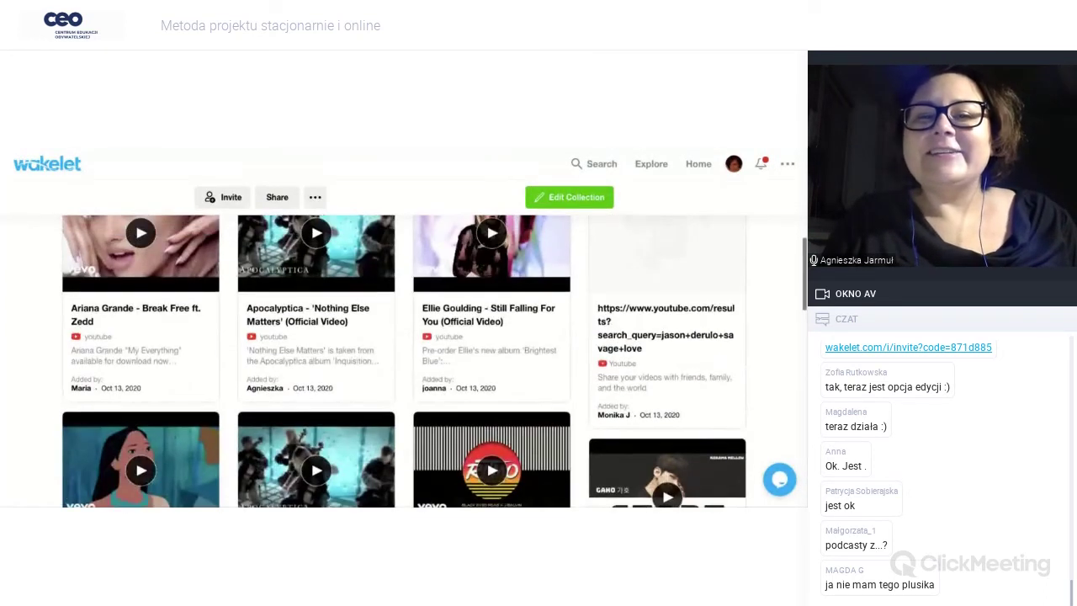
scroll(404, 362, "up", 2)
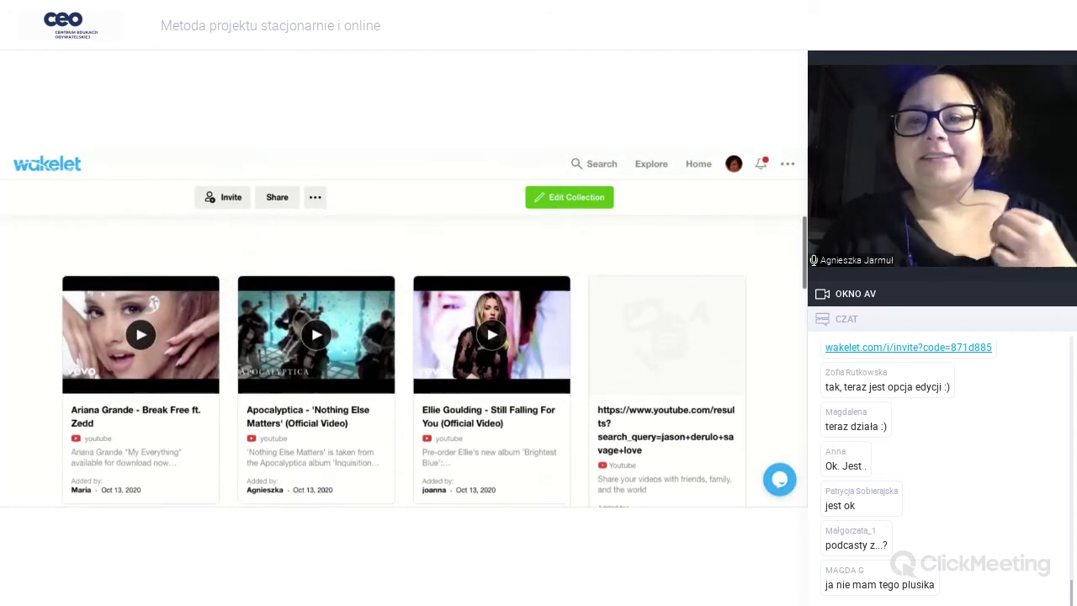
scroll(404, 362, "up", 4)
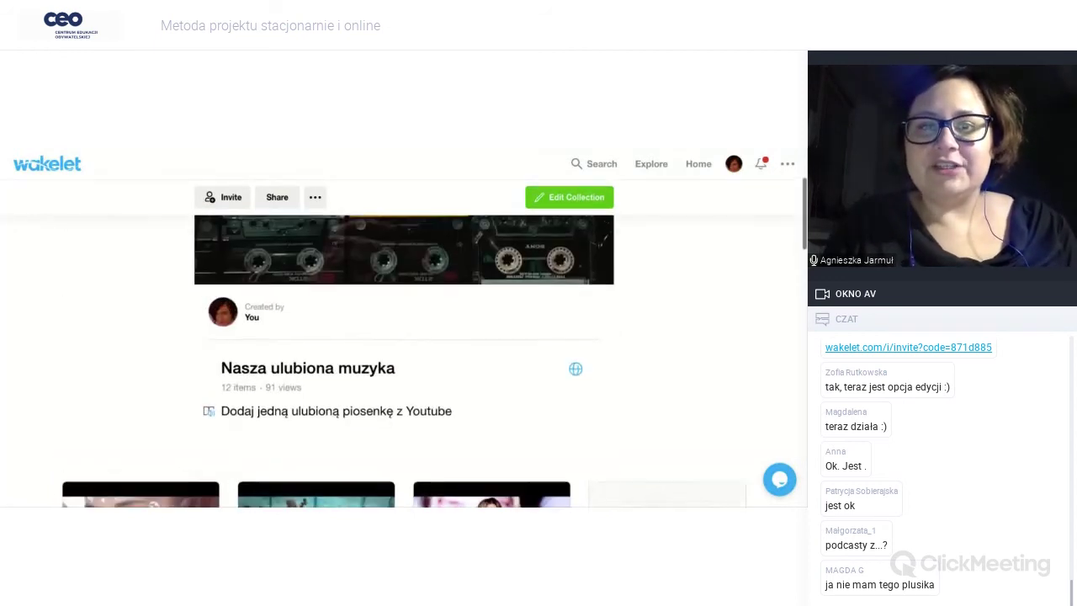
scroll(509, 259, "up", 3)
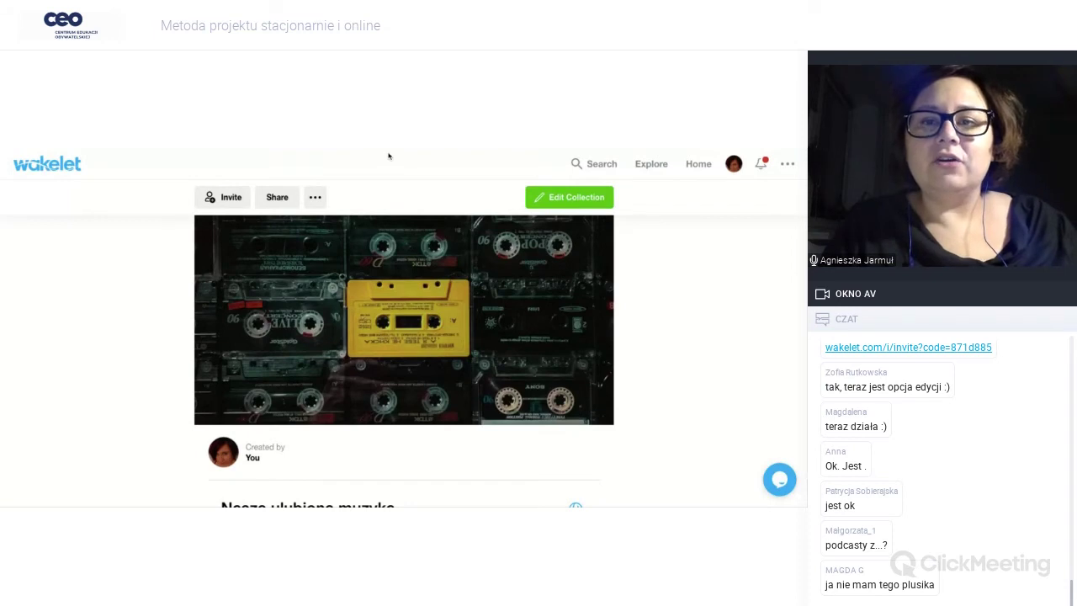
- Review the sharing options of the reopened collection and the Public, Unlisted and Private visibility choices
left_click(279, 199)
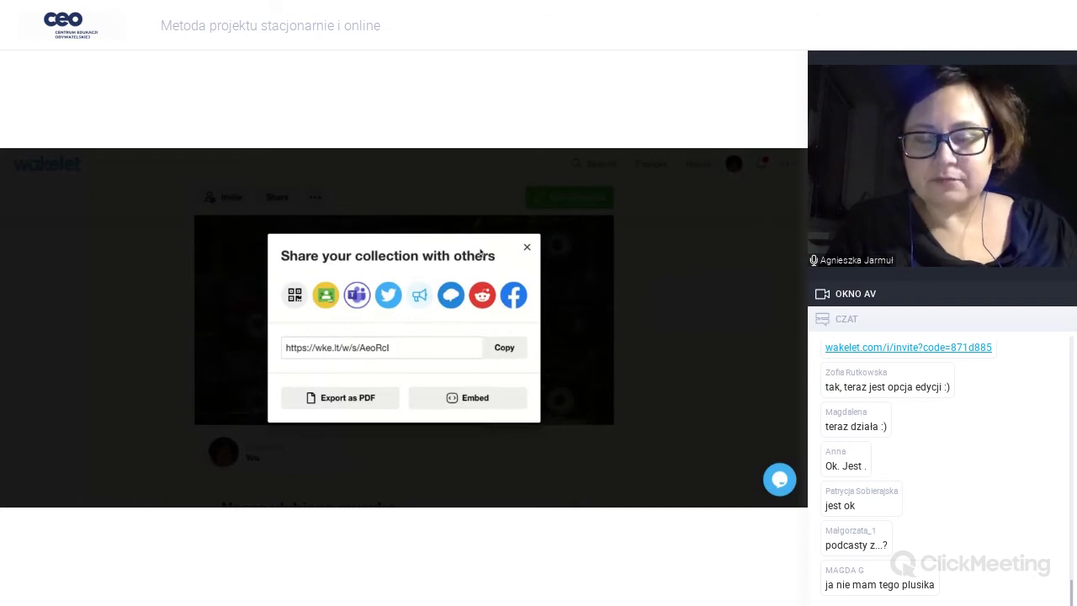
left_click(527, 246)
left_click(314, 197)
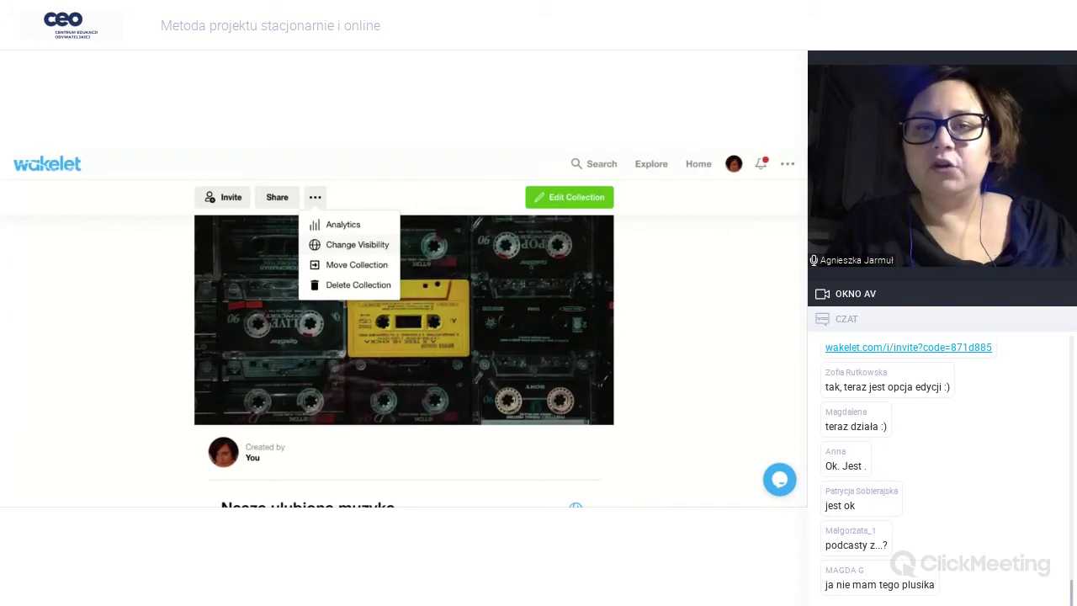
left_click(357, 244)
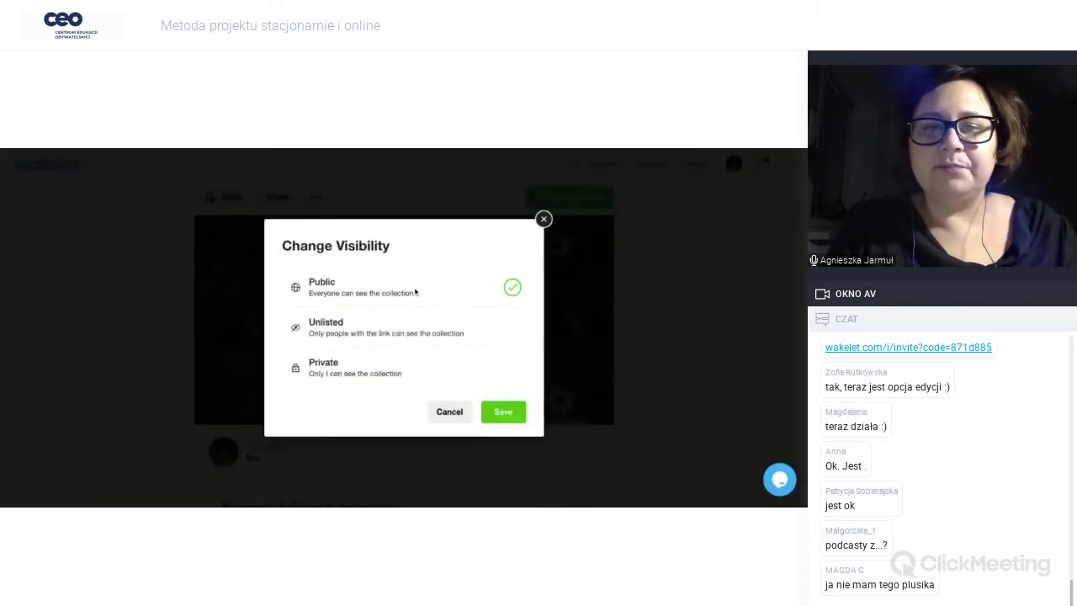
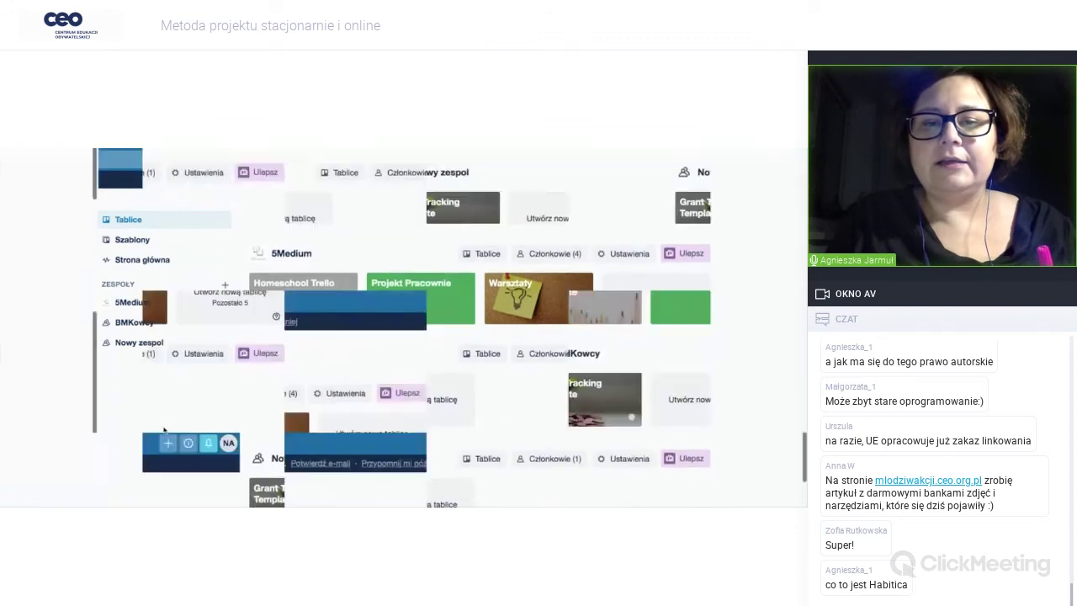
- Switch to Trello and open the Warsztaty board from the 5Medium team's boards
scroll(426, 337, "up", 3)
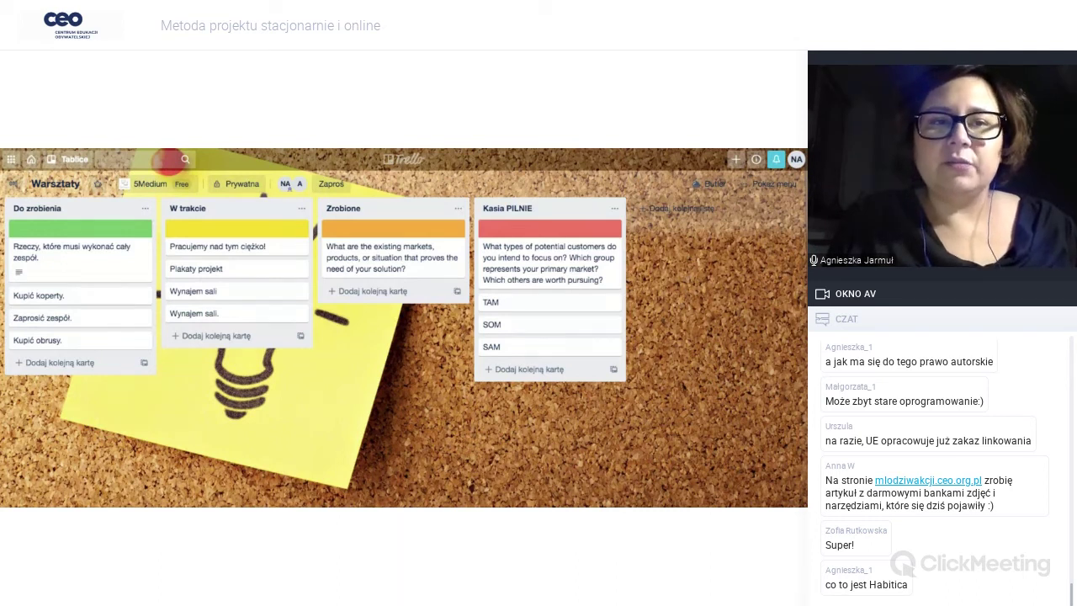
- Rename the first list on the Warsztaty board to "Nie chcę tego robić"
left_click(50, 210)
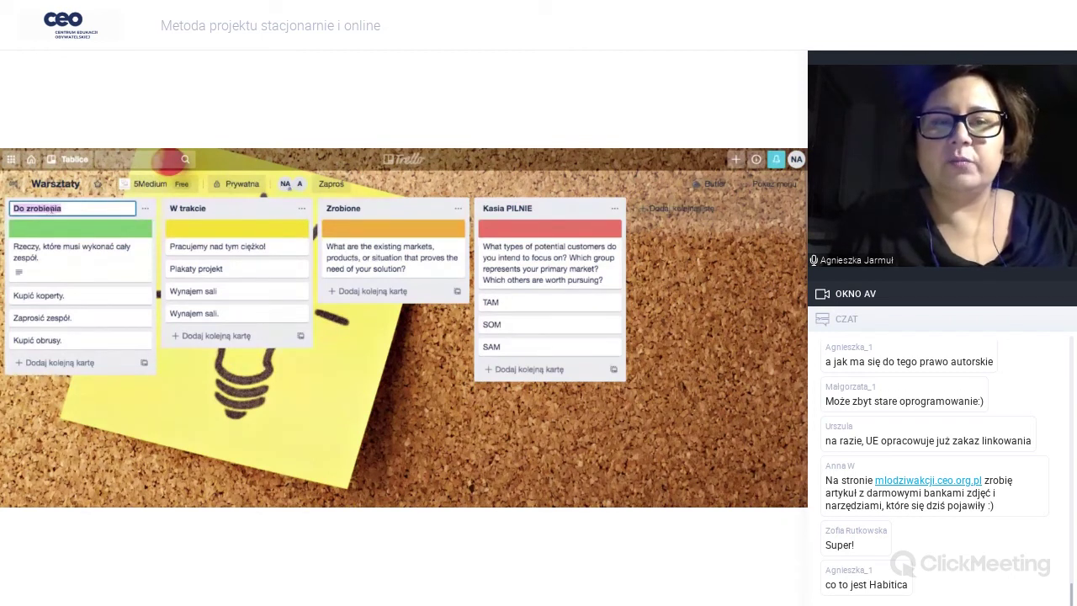
type("Nie chc")
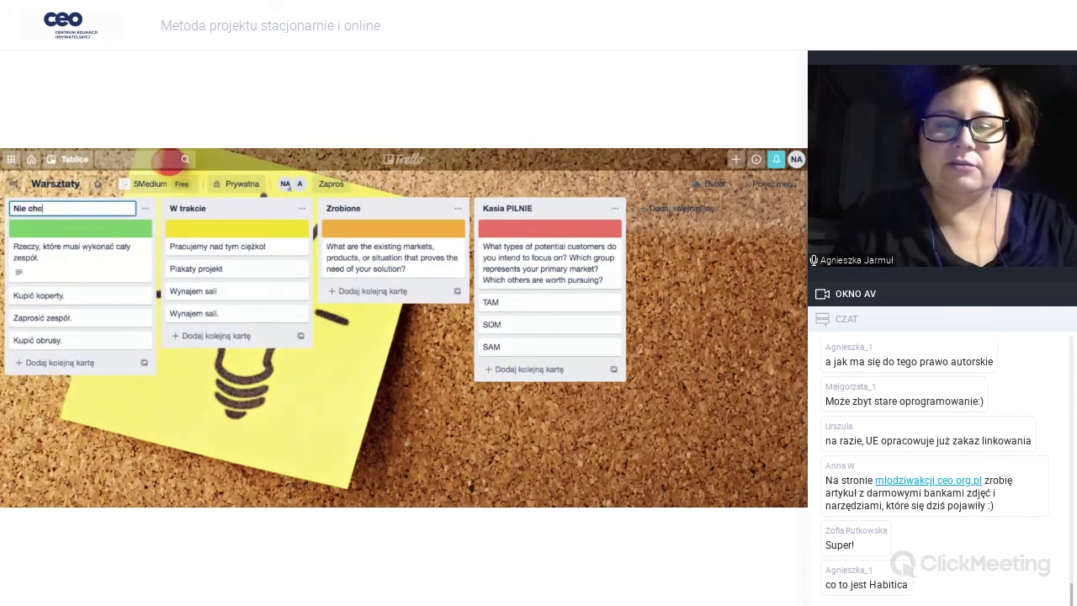
type("e tego ro")
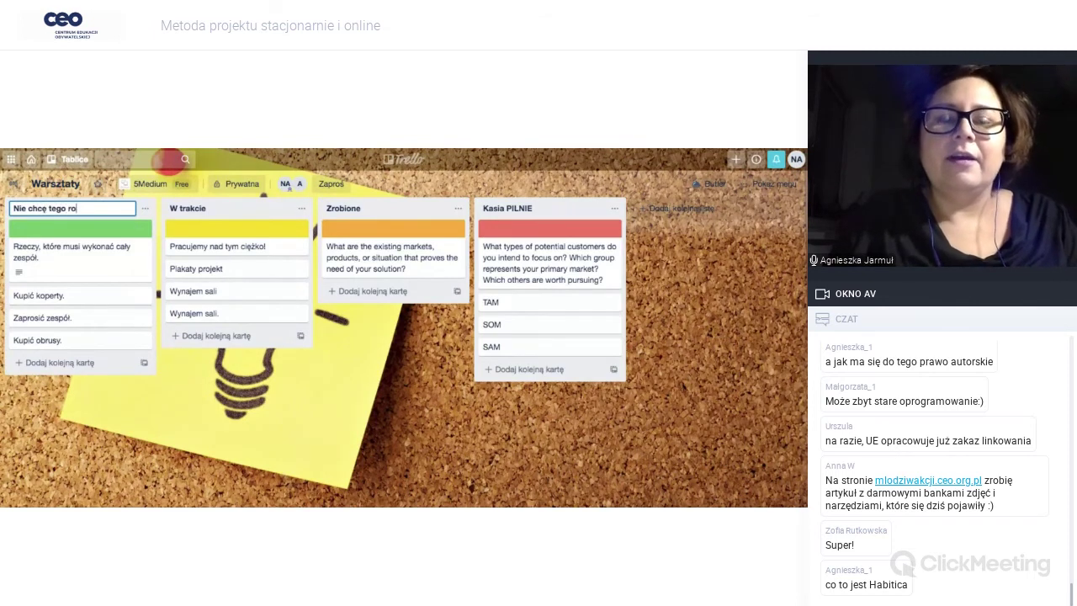
type("bić")
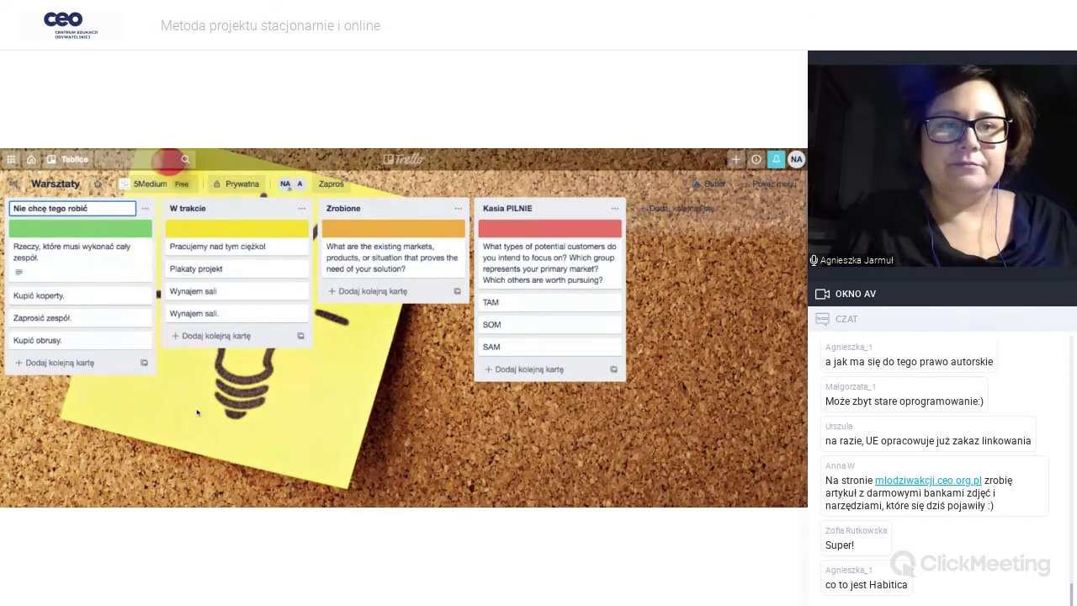
key("Return")
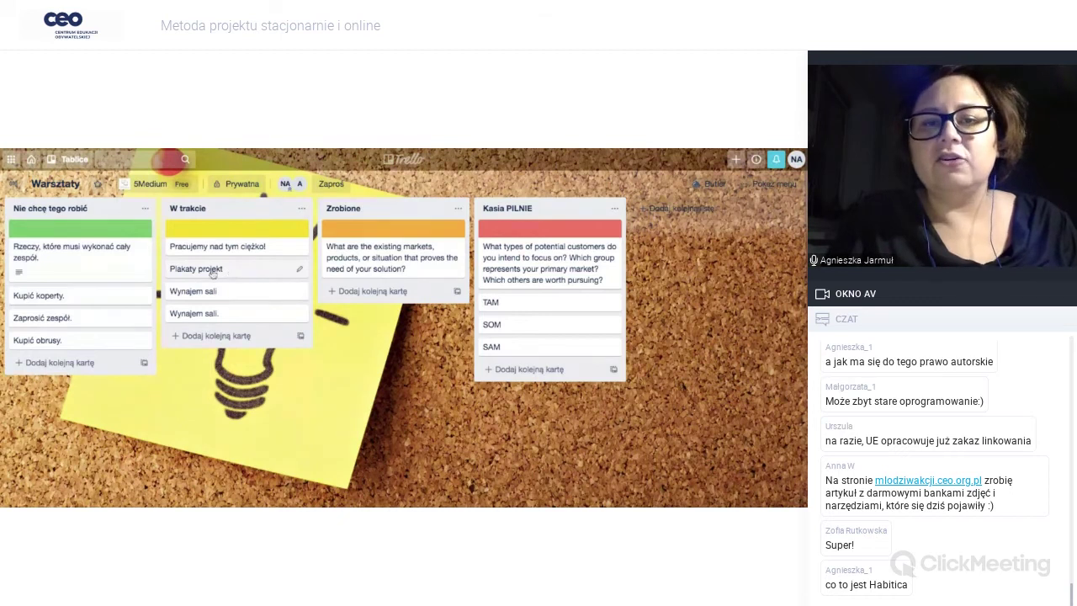
- Move all the cards from the W trakcie list to the Zrobione list, including Plakaty projekt and Pracujemy nad tym ciężko!
left_click_drag(195, 292, 304, 301)
left_click_drag(367, 291, 368, 291)
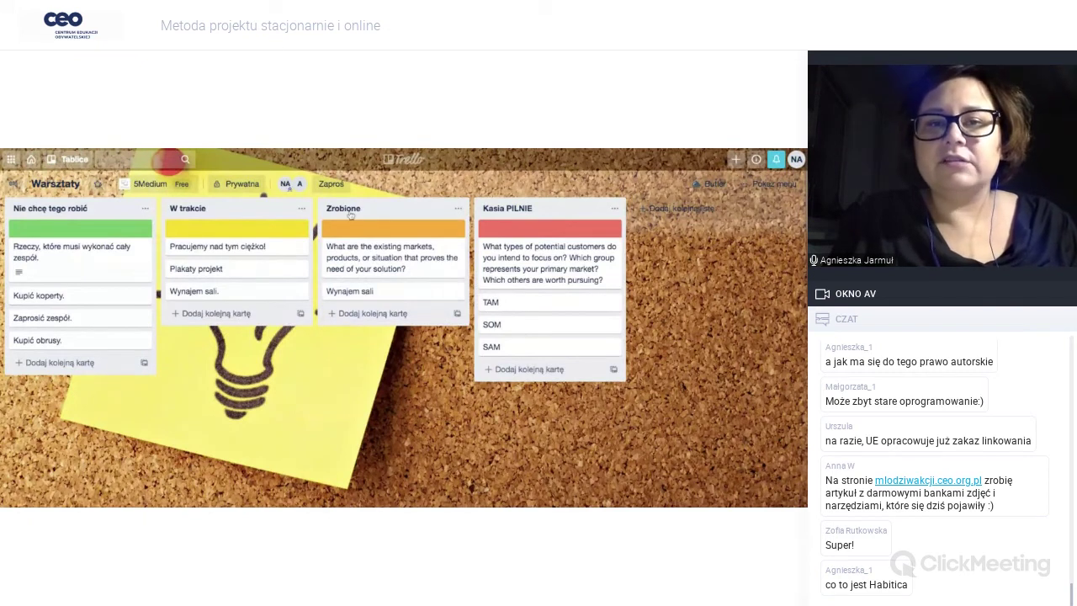
left_click_drag(202, 270, 345, 295)
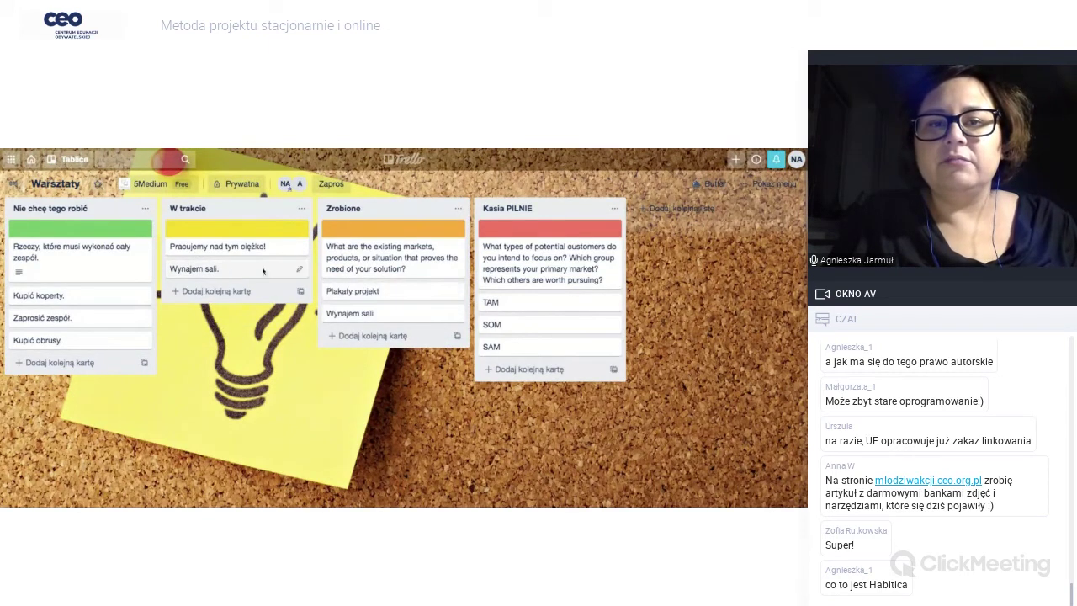
left_click_drag(222, 248, 377, 310)
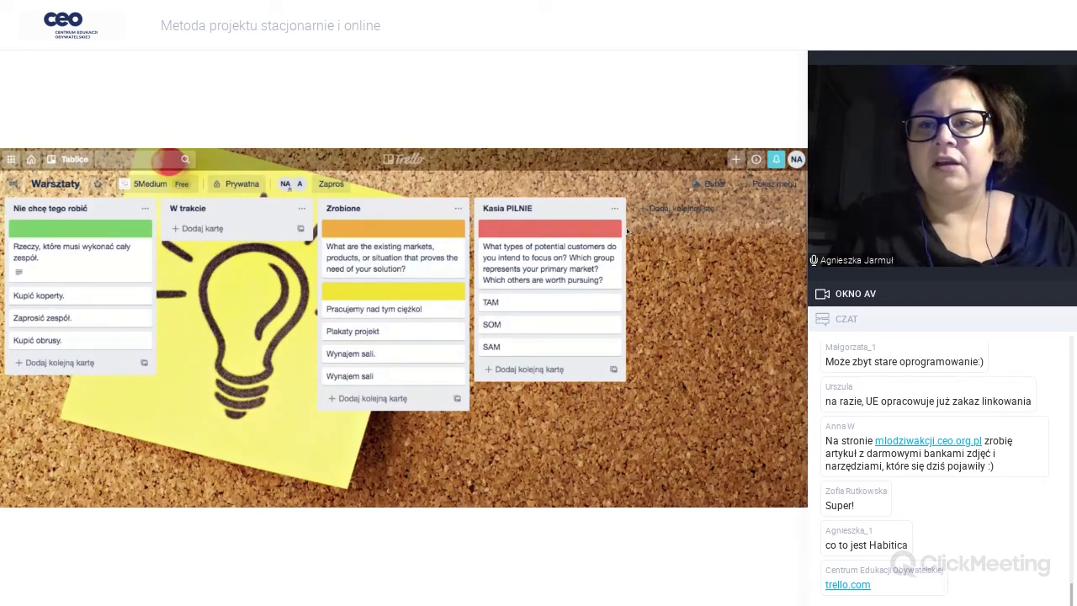
- Add a new list titled "Książki do przeczytania" after the Kasia PILNIE list
left_click(704, 215)
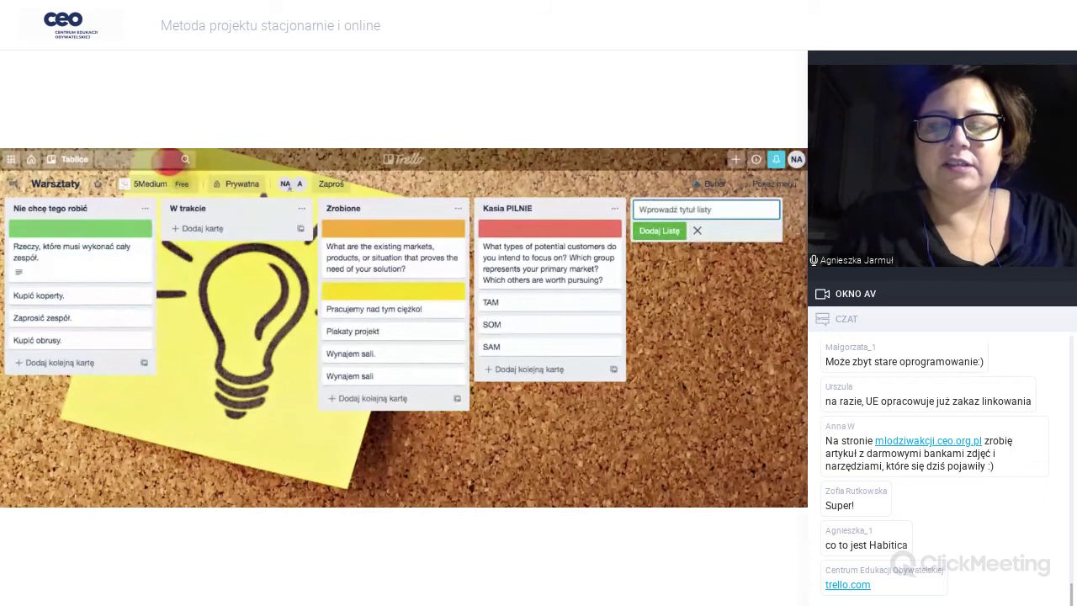
type("Ksi")
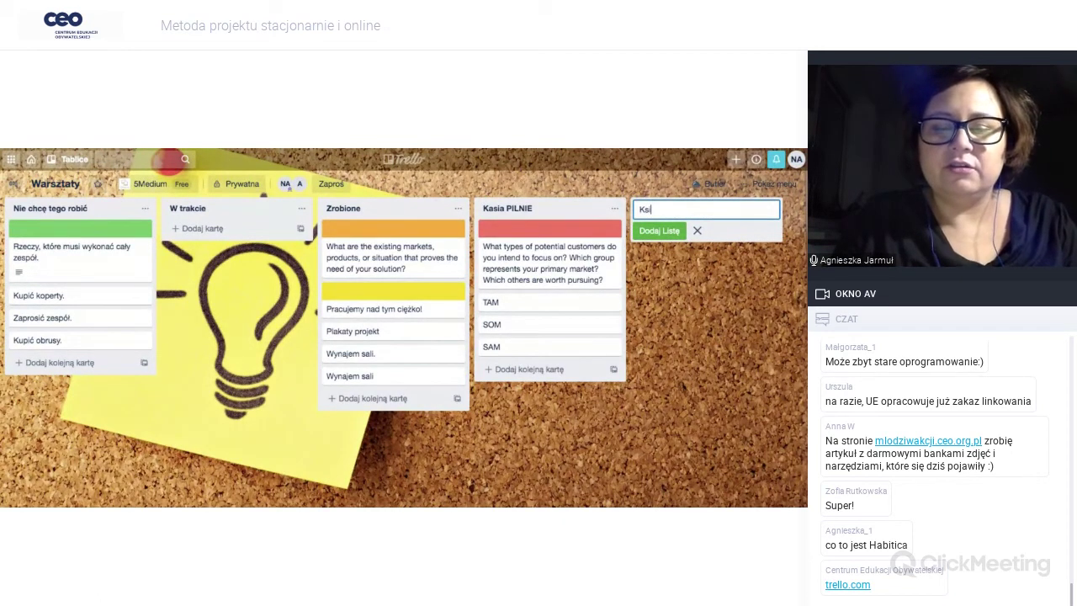
type("ążki do przeczytania")
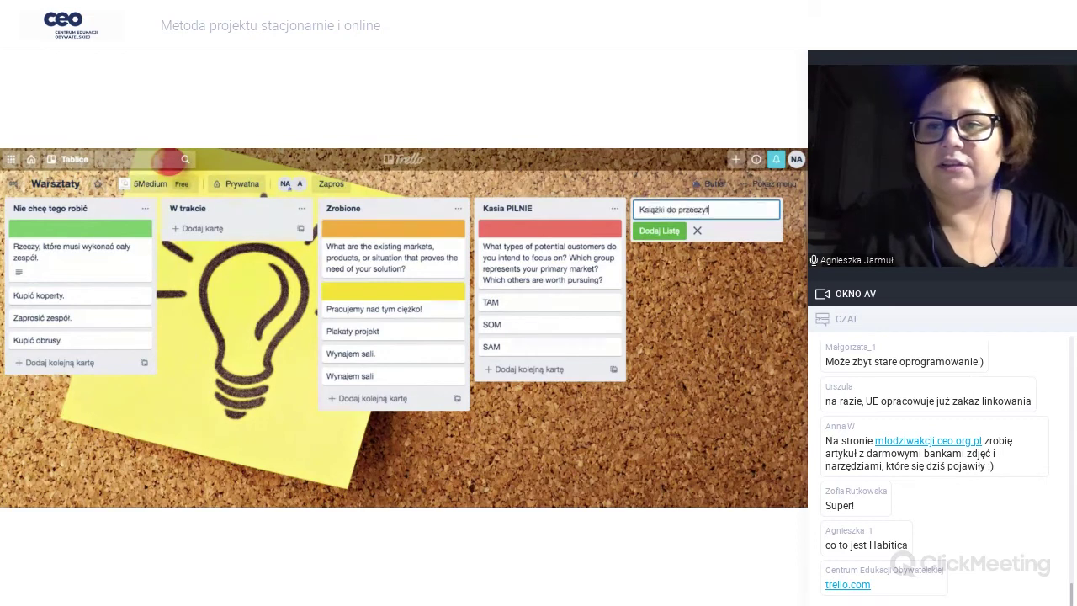
left_click(659, 231)
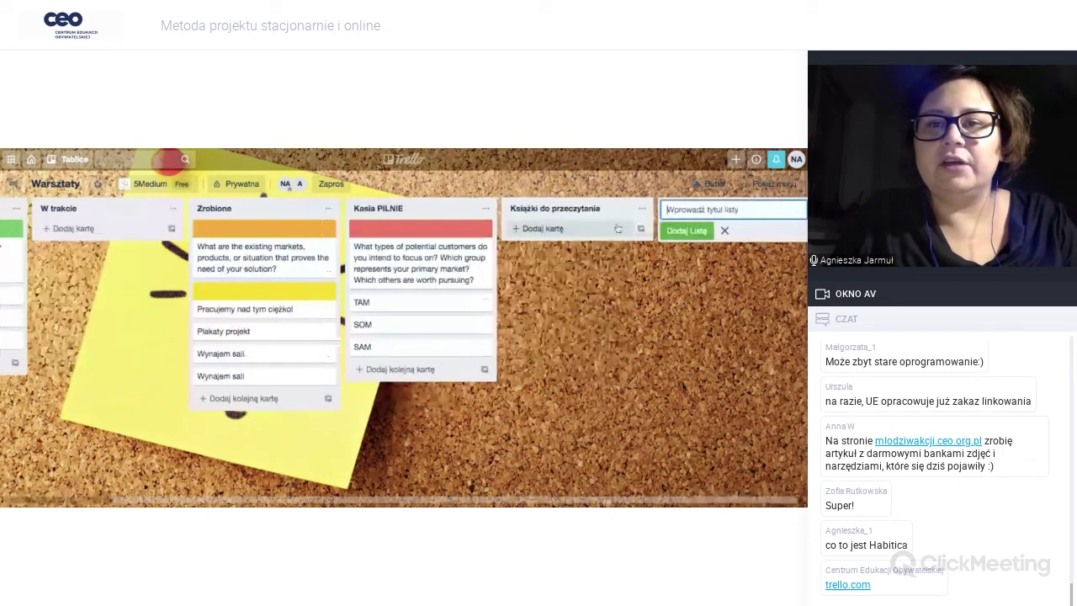
- Add the cards Pan Tadeusz, Świtezianka and Harry Potter to the Książki do przeczytania list
left_click(618, 228)
type("Pan Tadeusz")
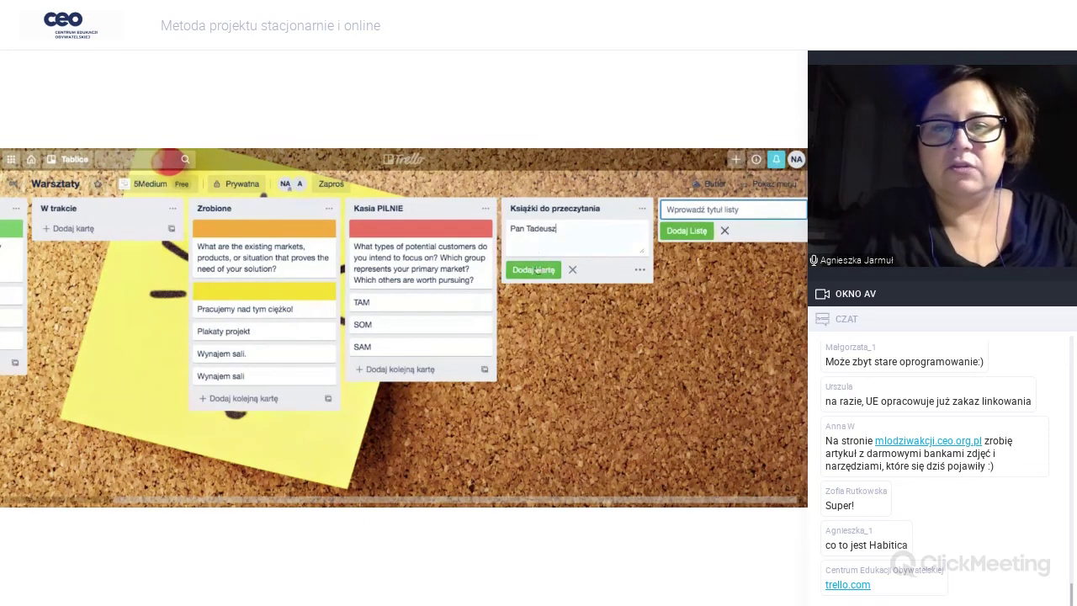
left_click(536, 269)
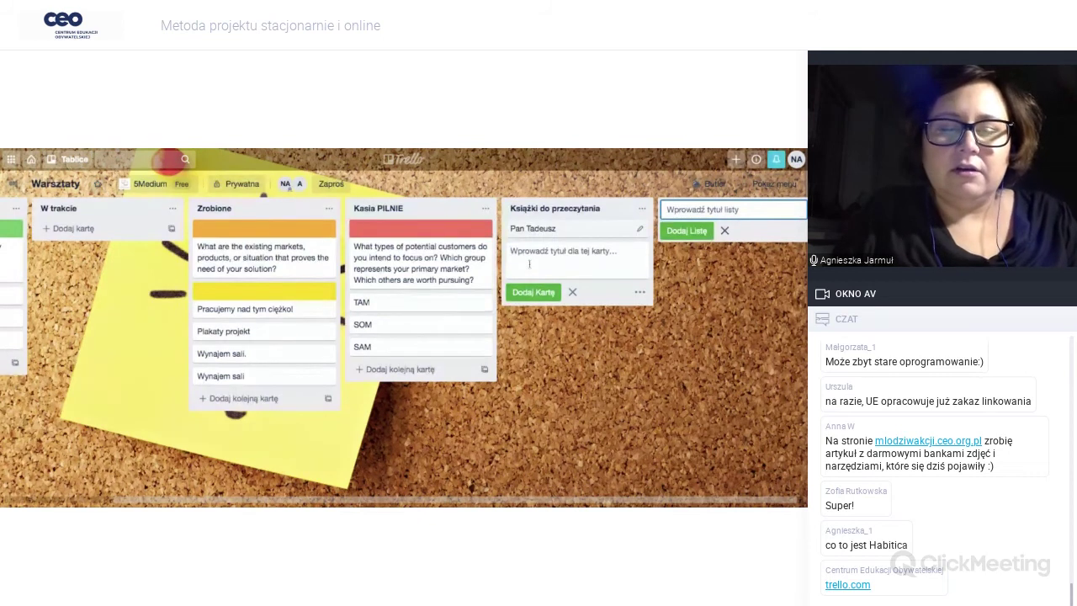
type("Świtezi")
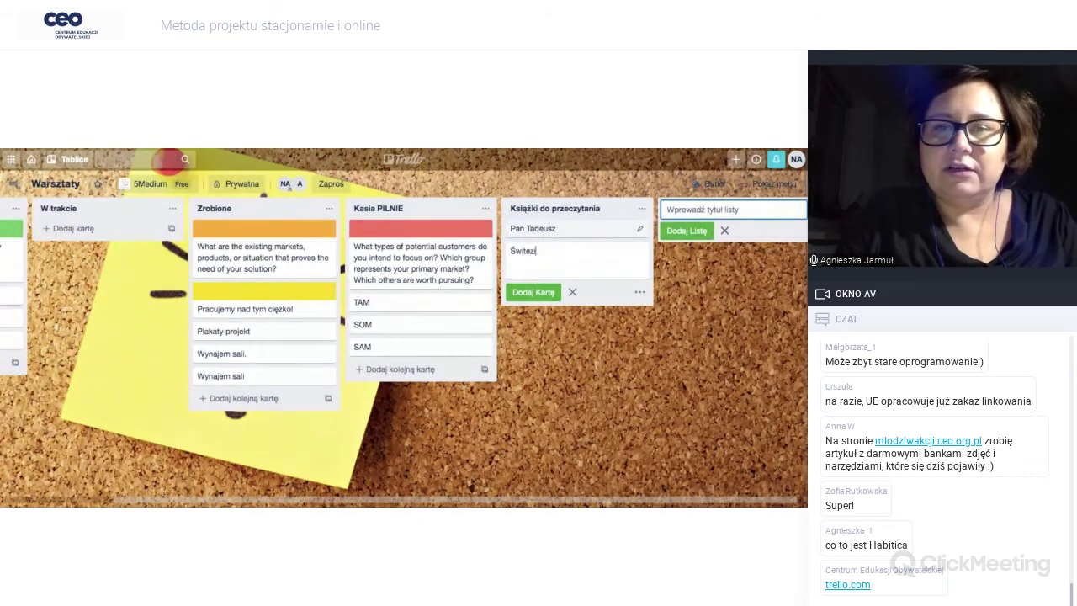
type("anka")
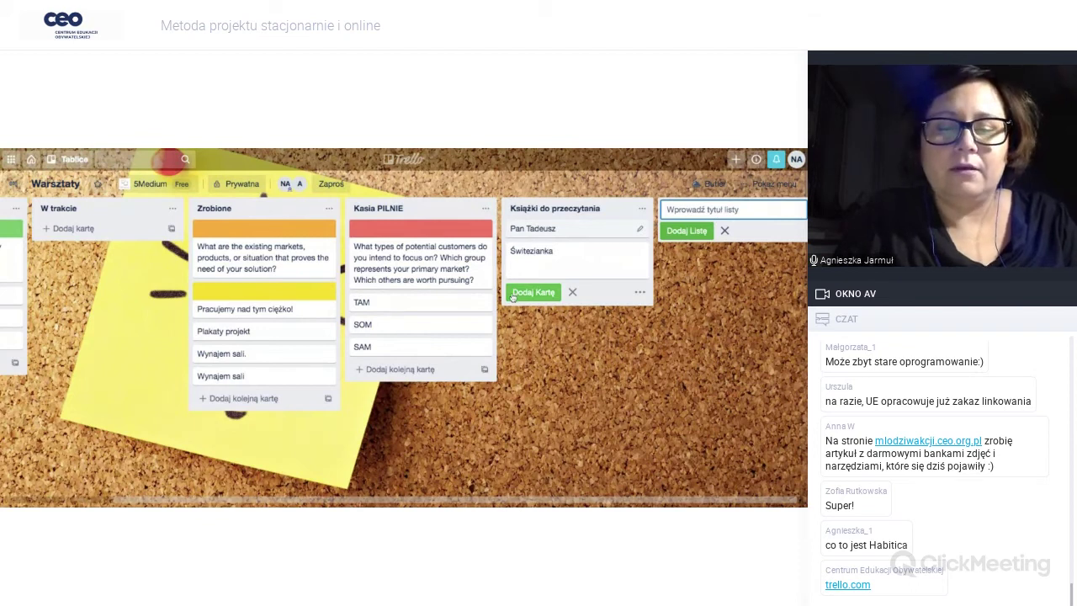
left_click(533, 292)
type("Harry P")
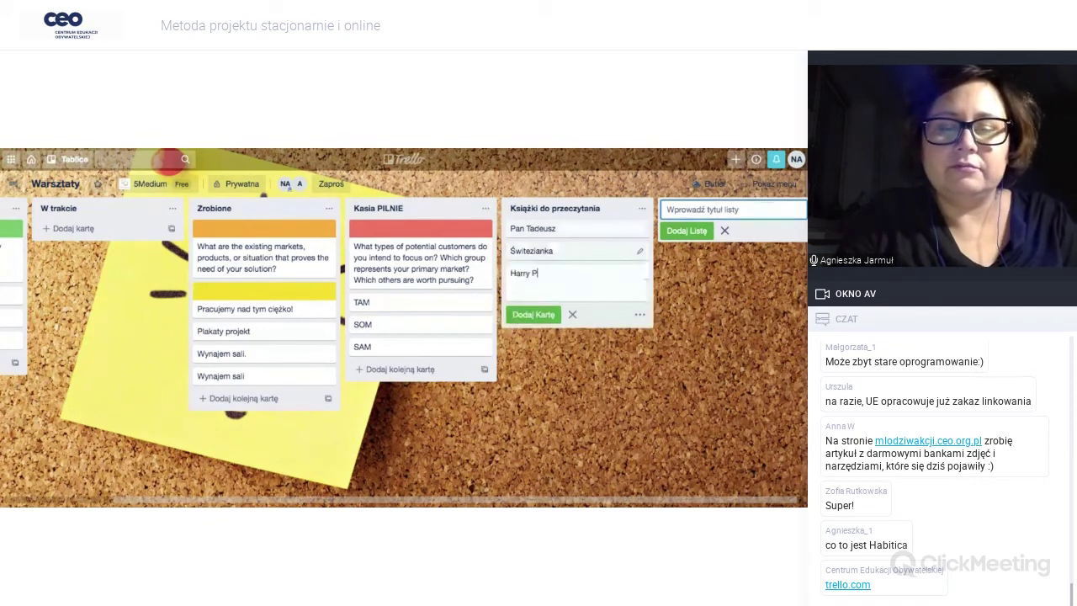
type("otter")
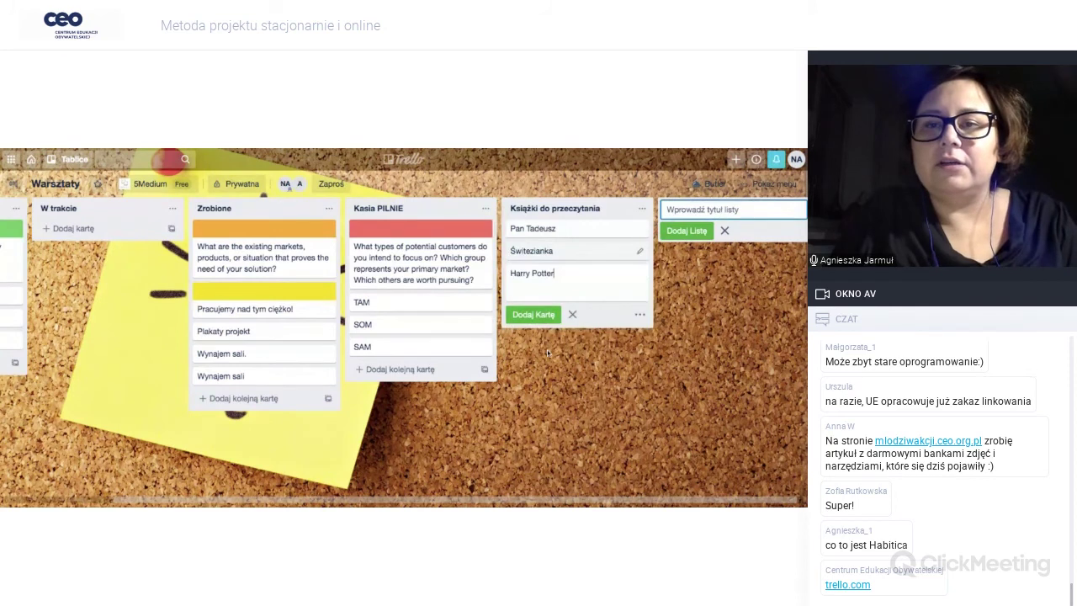
left_click(547, 349)
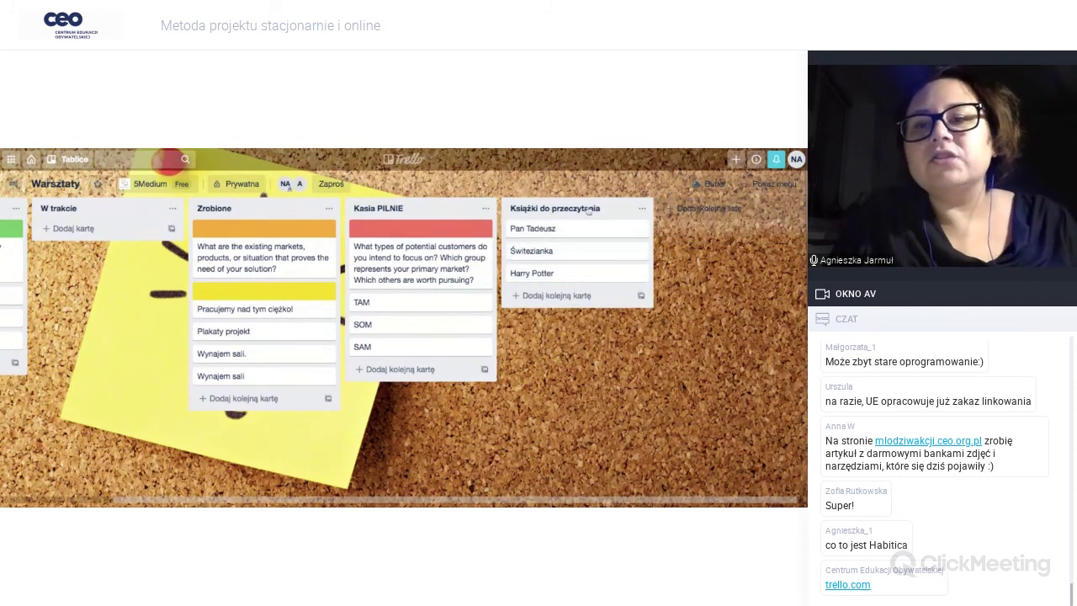
- Check the actions available for the Książki do przeczytania list and give its Pan Tadeusz card an orange label
left_click(641, 210)
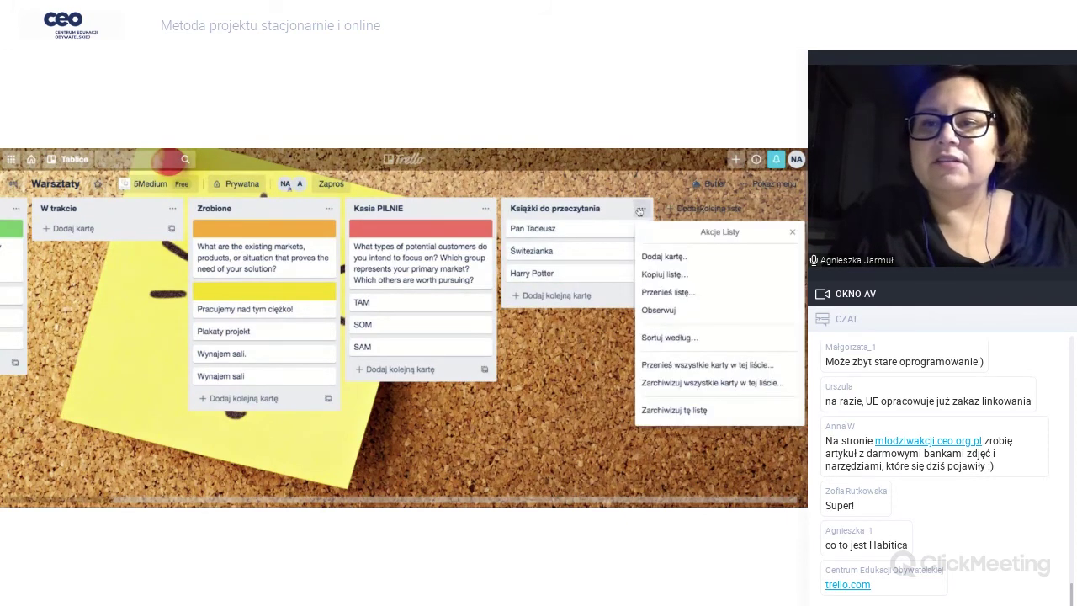
left_click(583, 322)
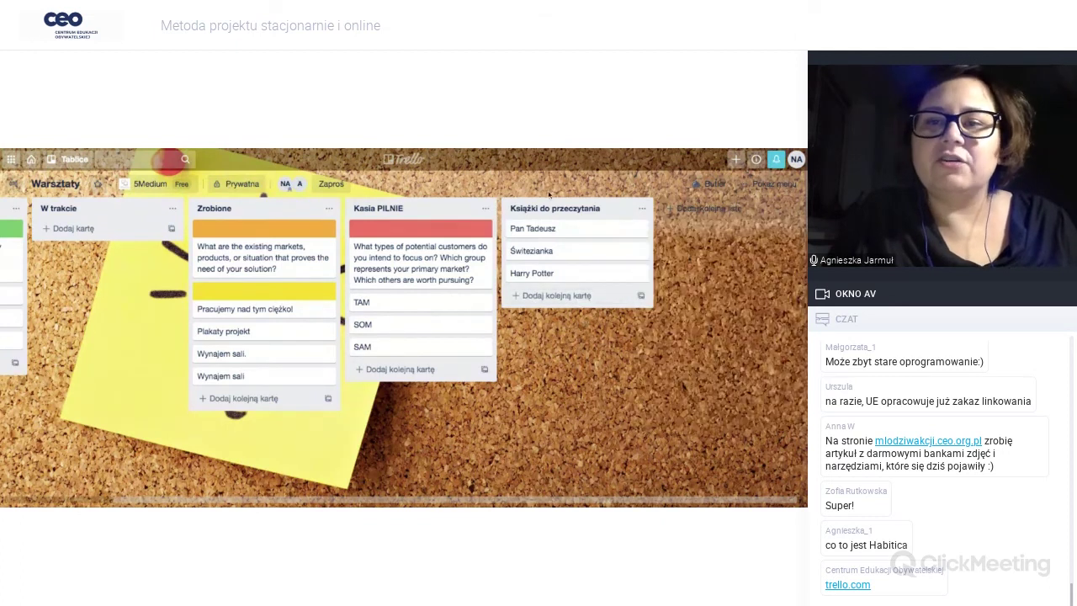
left_click(641, 230)
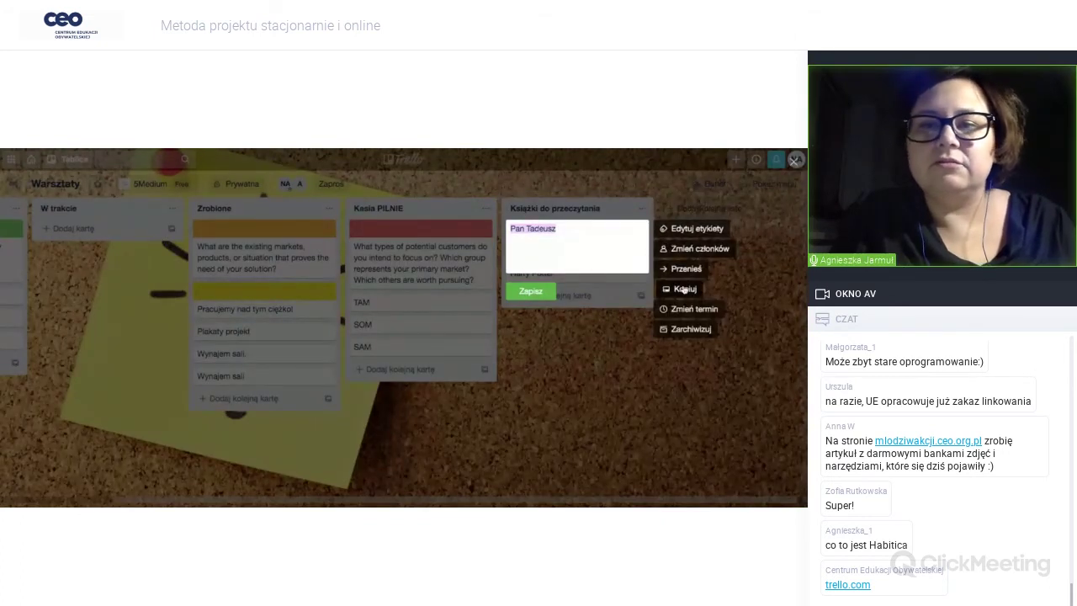
left_click(694, 228)
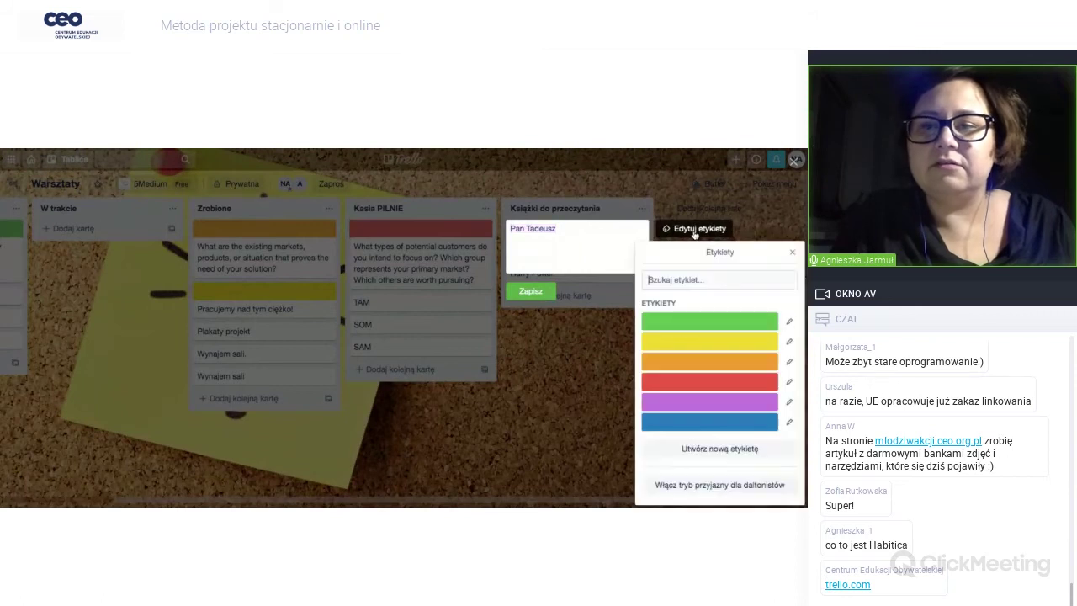
left_click(711, 361)
left_click(531, 291)
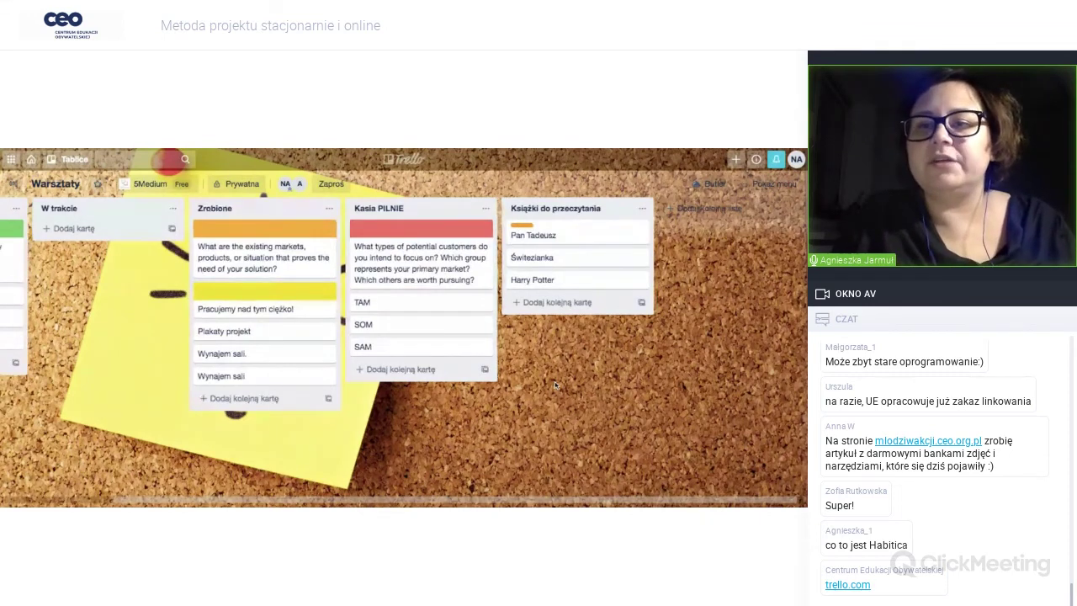
scroll(555, 386, "left", 1)
scroll(555, 386, "left", 3)
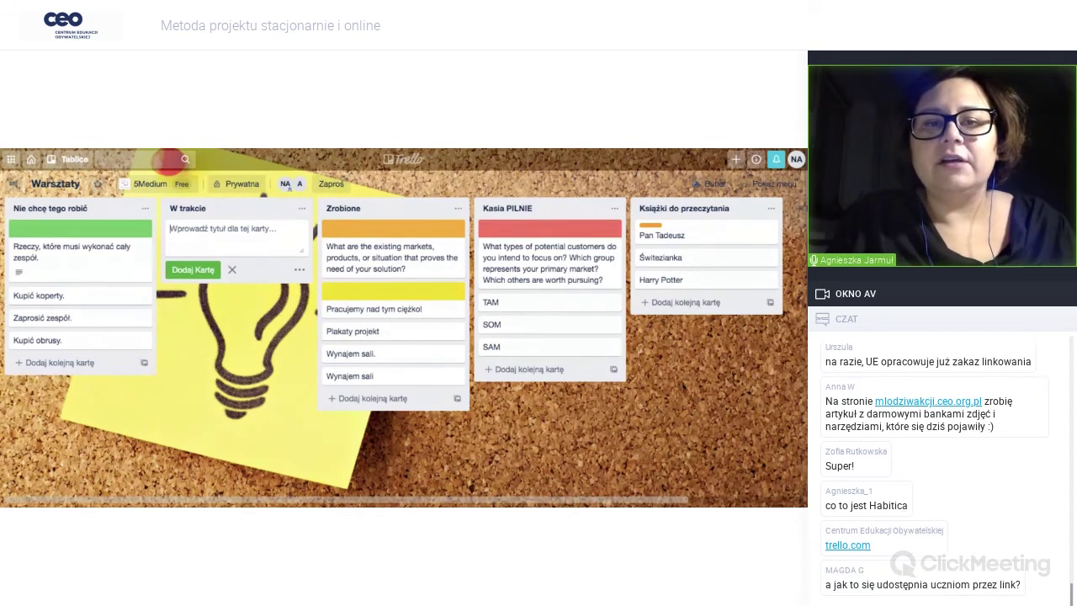
left_click(265, 367)
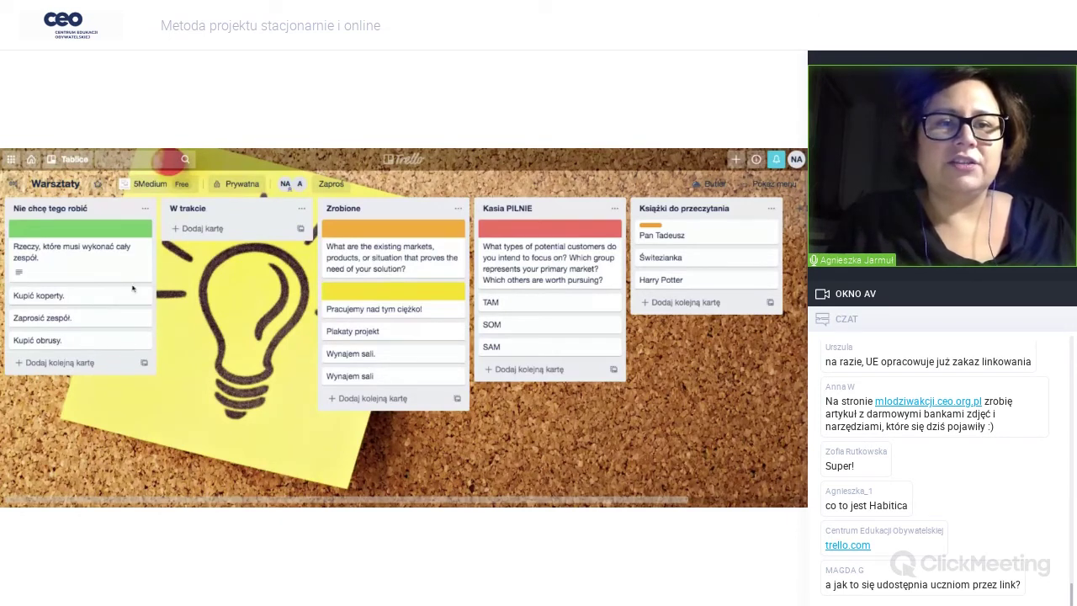
left_click(71, 160)
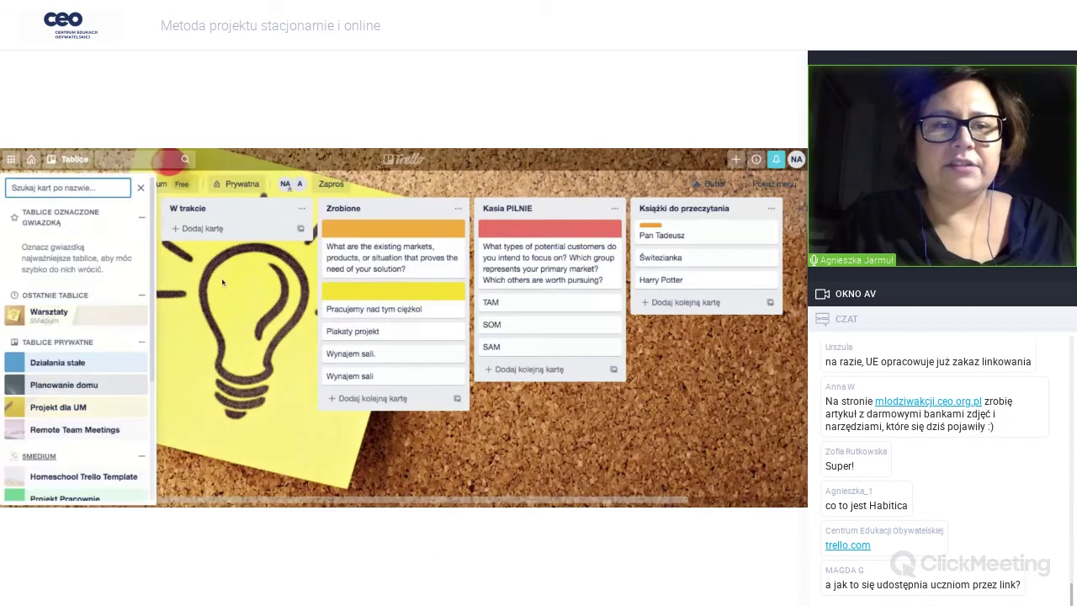
left_click(229, 408)
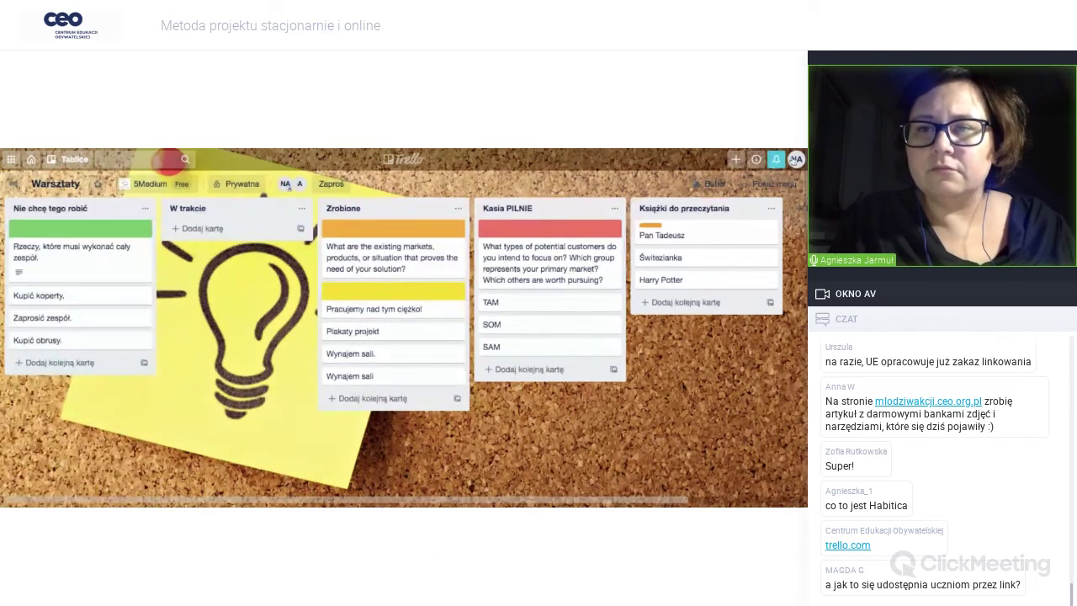
left_click(796, 159)
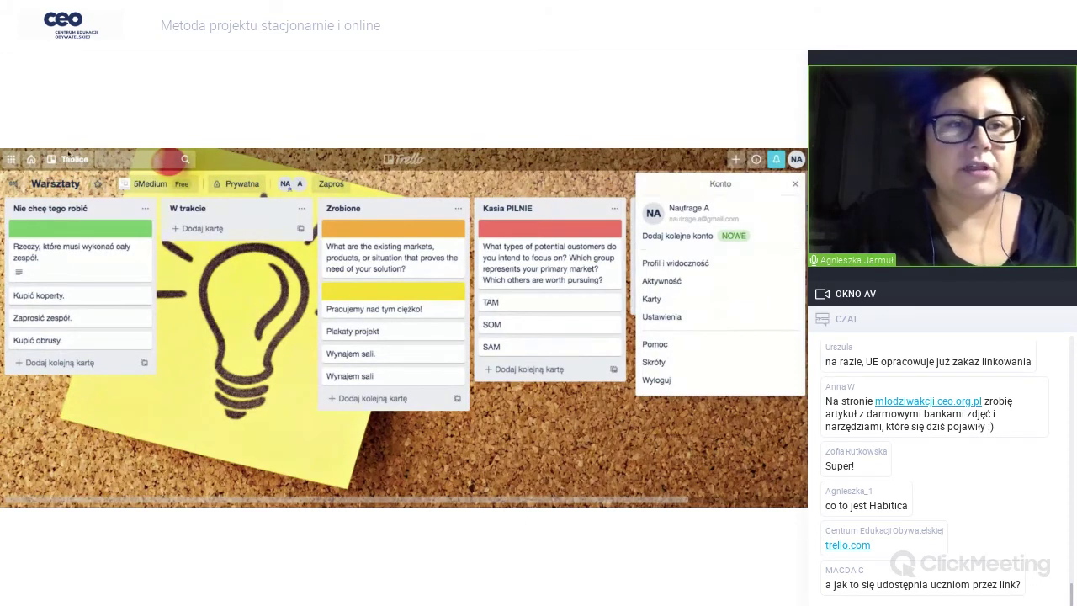
left_click(11, 159)
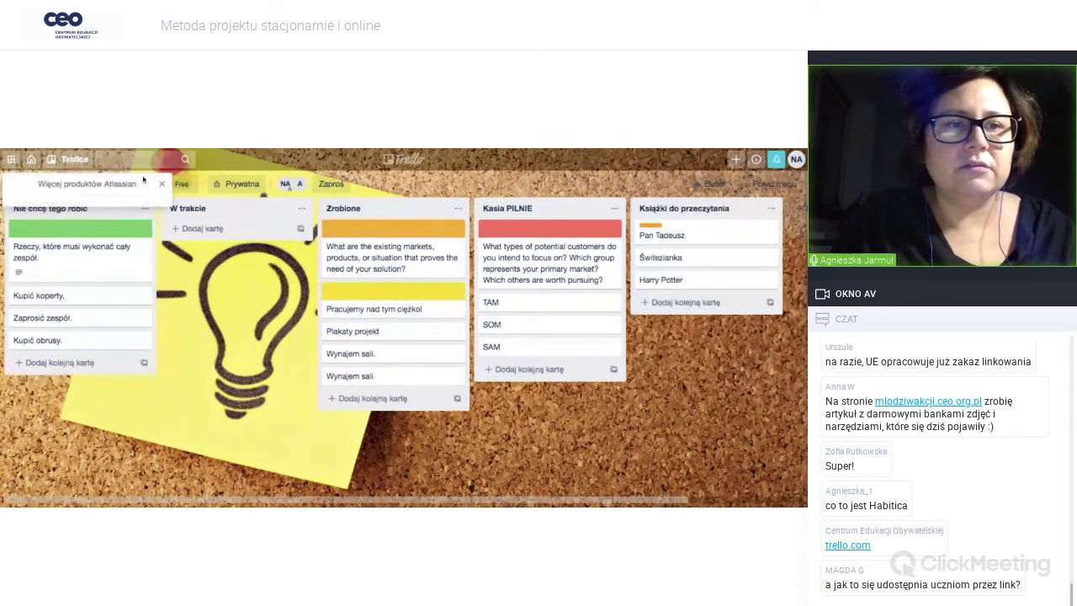
- Return to the boards overview and look through the private boards and the boards of the 5Medium, BMKowcy and Nowy zespol teams
left_click(31, 159)
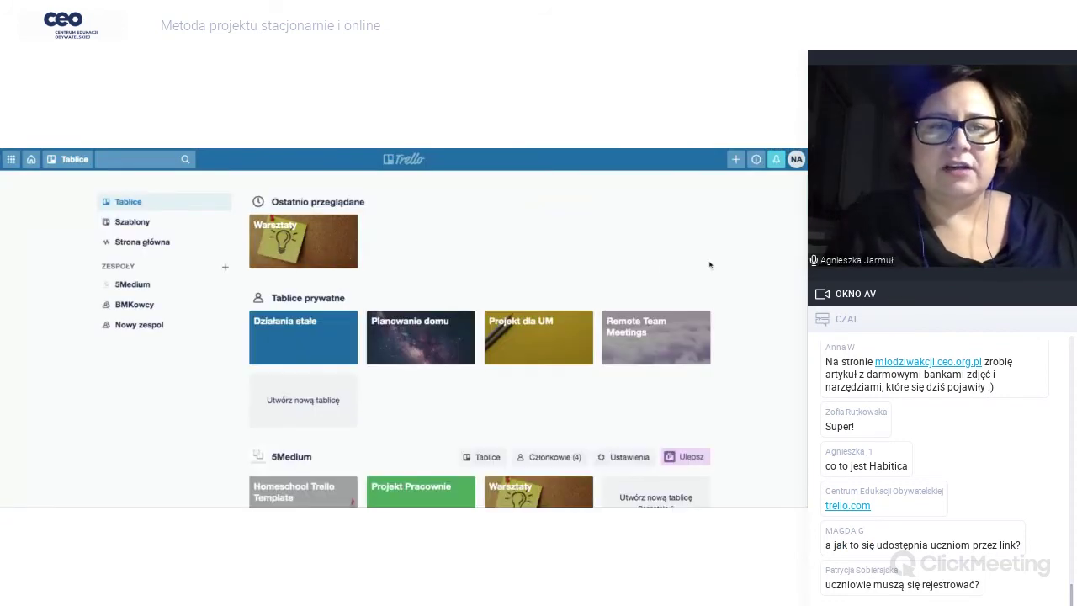
scroll(522, 336, "down", 4)
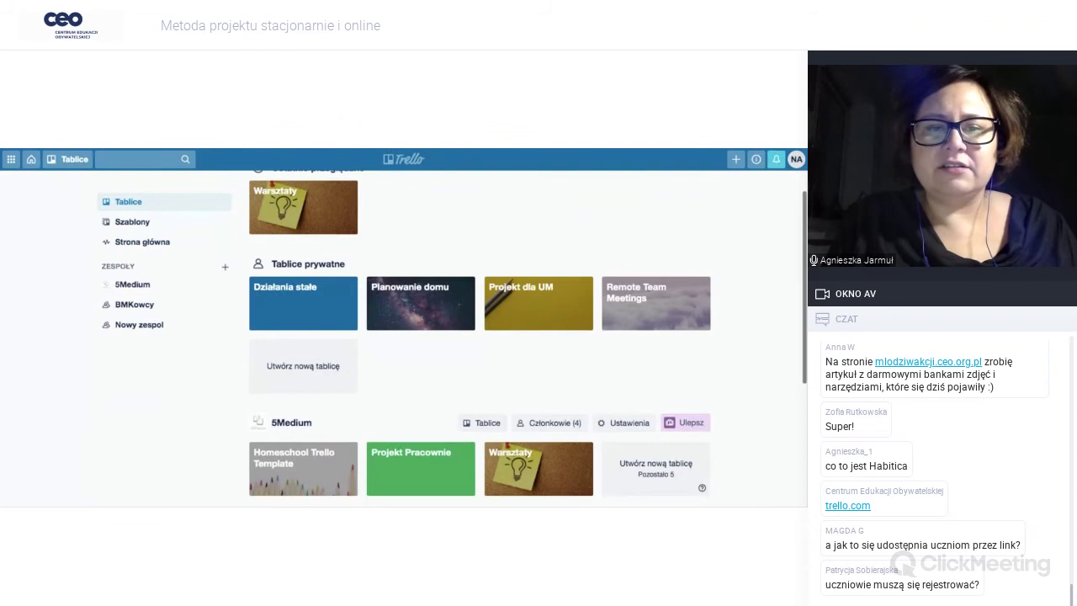
scroll(522, 336, "down", 1)
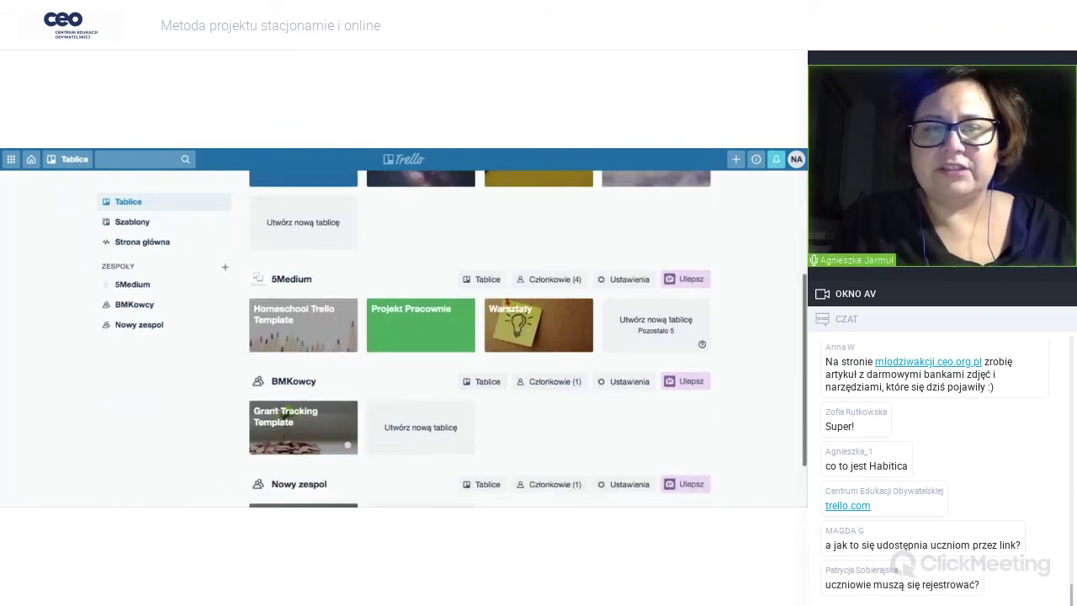
scroll(522, 336, "up", 1)
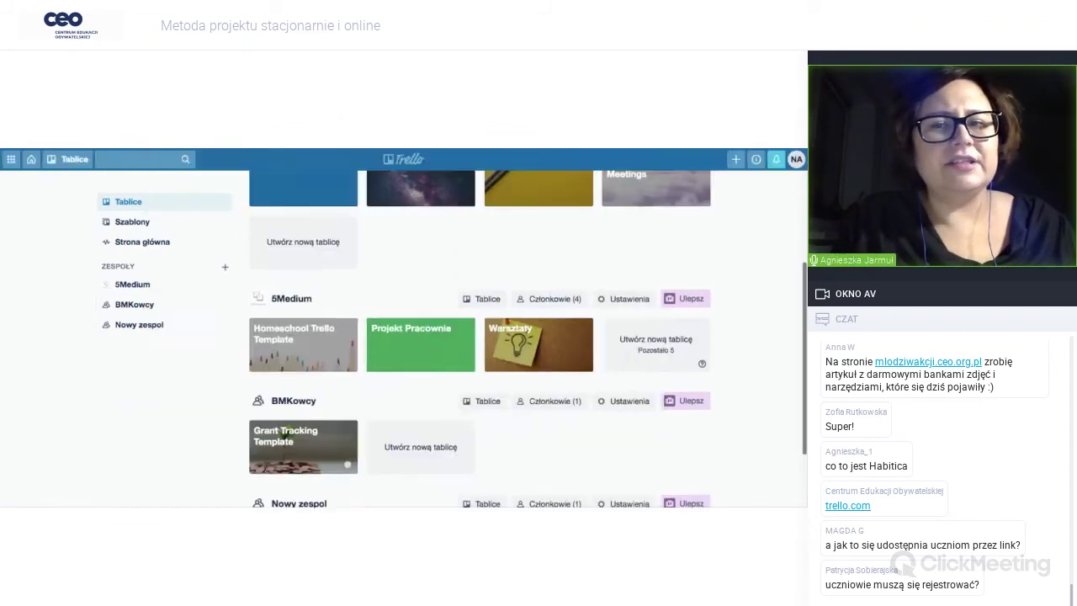
scroll(521, 336, "up", 1)
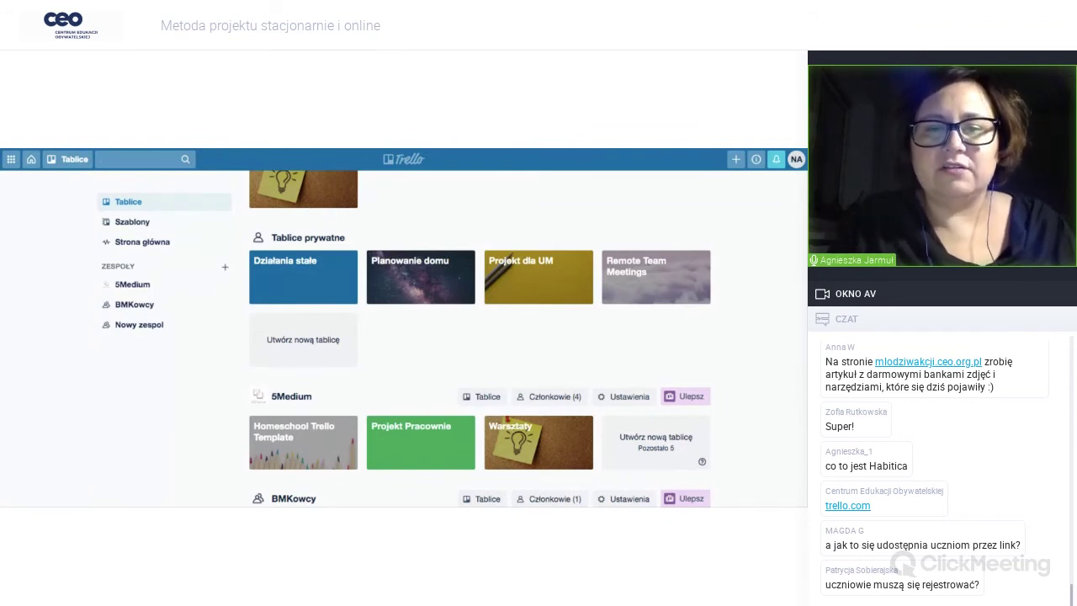
- Open the Edukacja category of the board template gallery
scroll(480, 337, "up", 1)
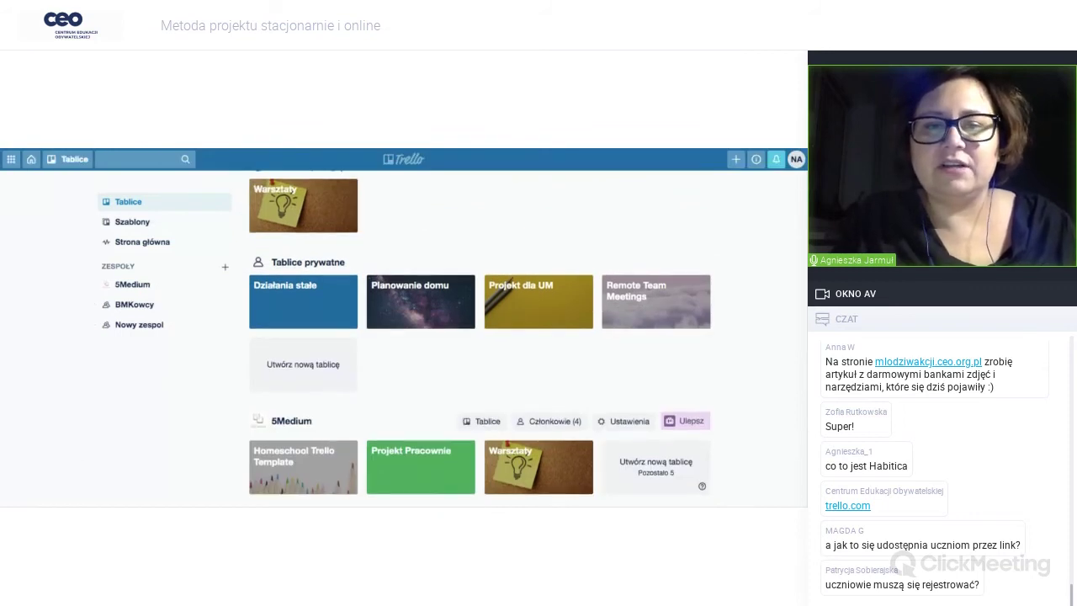
scroll(479, 337, "down", 1)
scroll(480, 336, "down", 2)
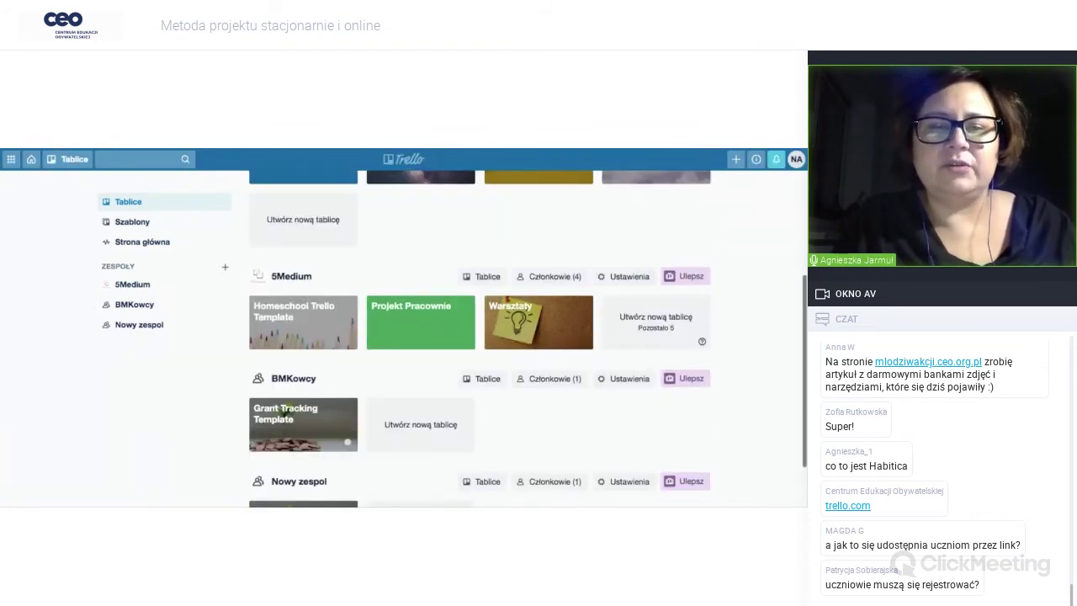
scroll(480, 337, "up", 4)
scroll(480, 336, "up", 1)
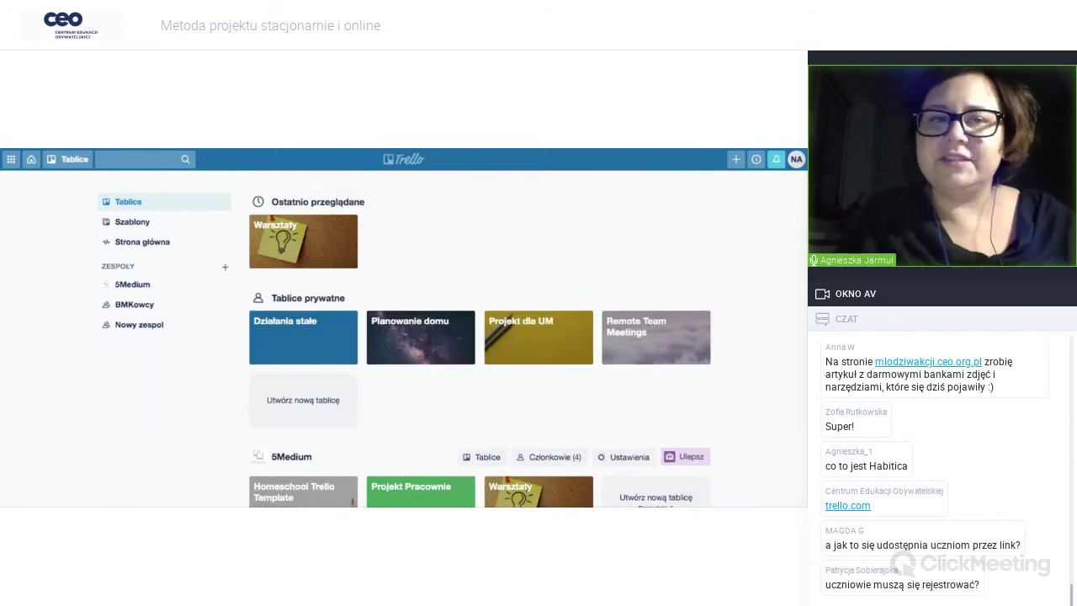
left_click(149, 225)
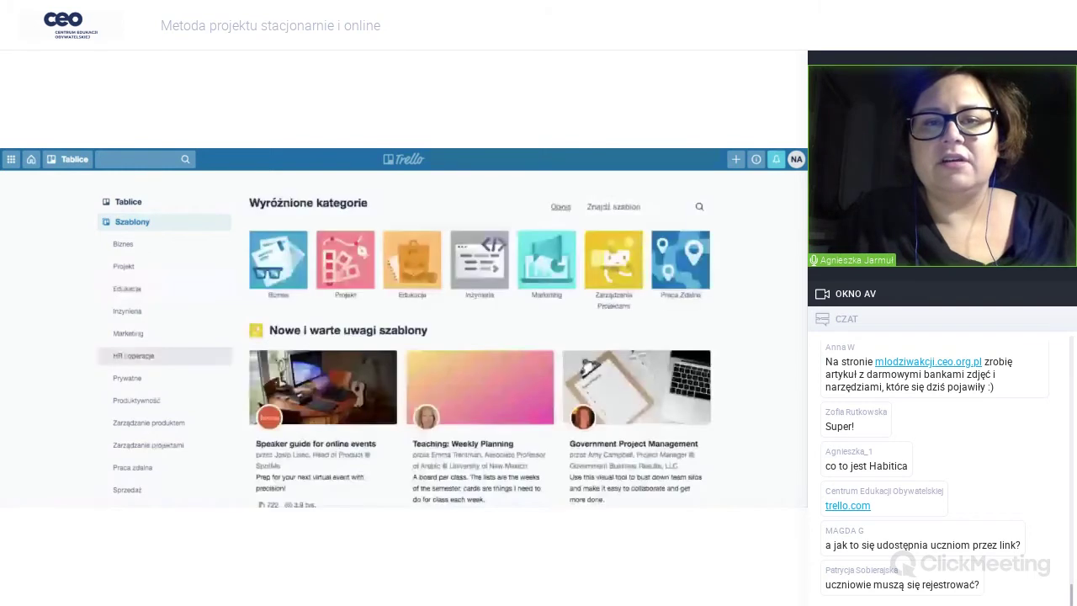
left_click(126, 291)
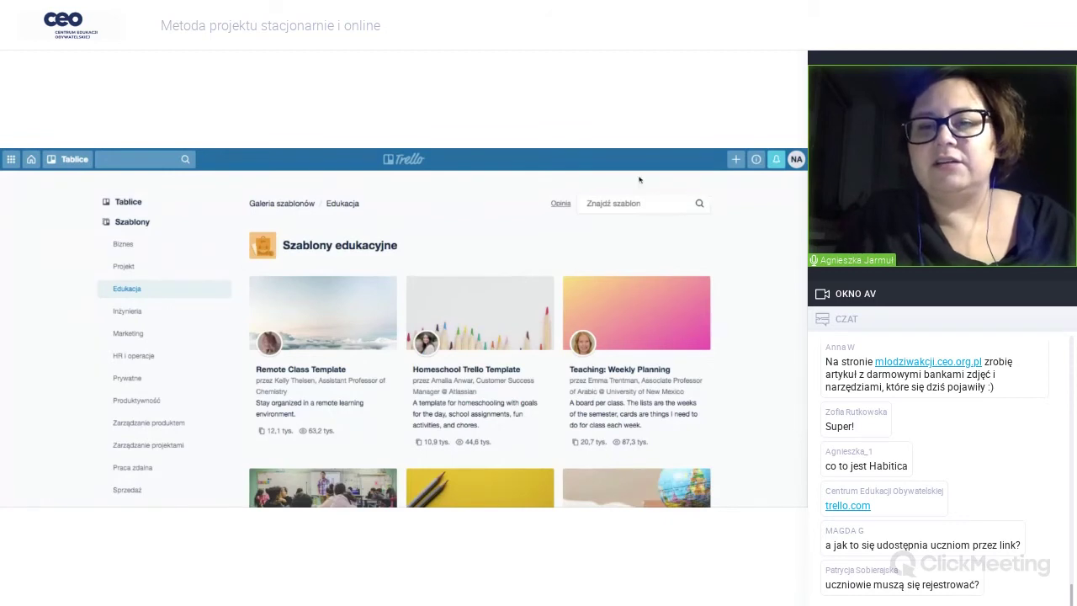
- Look through the education templates, including Lesson Planning, Project Based Learning and Weekly Music Lesson Template
scroll(640, 179, "down", 3)
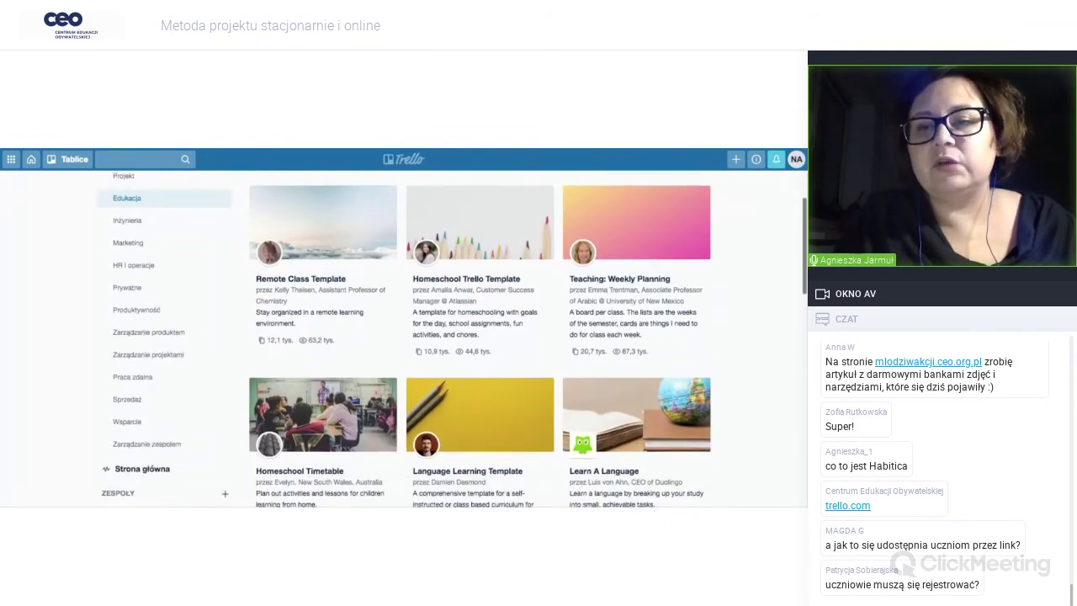
scroll(479, 337, "down", 7)
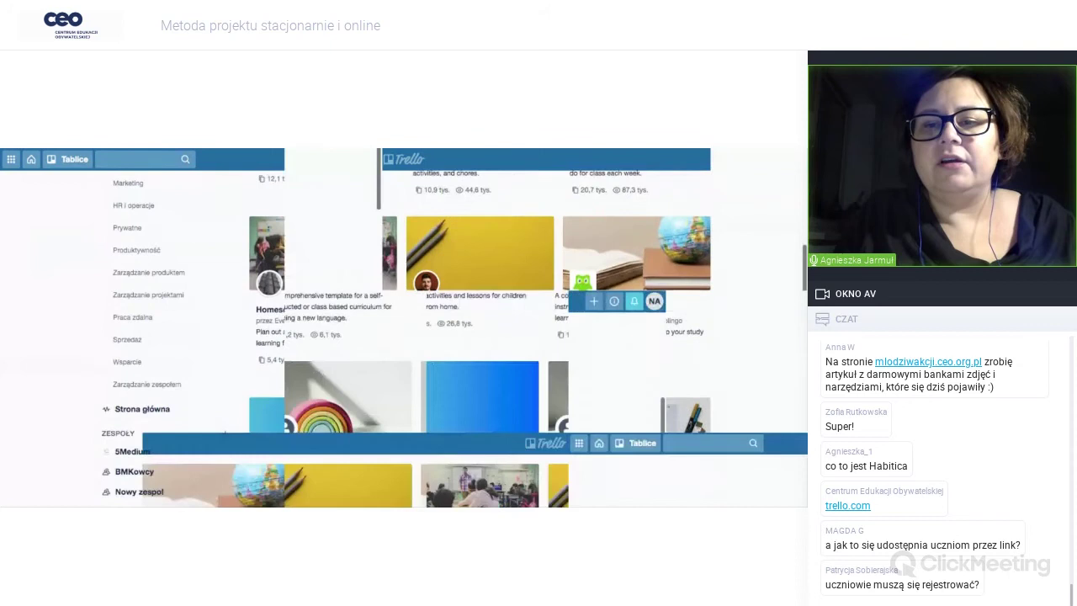
scroll(480, 337, "down", 2)
scroll(480, 337, "down", 2)
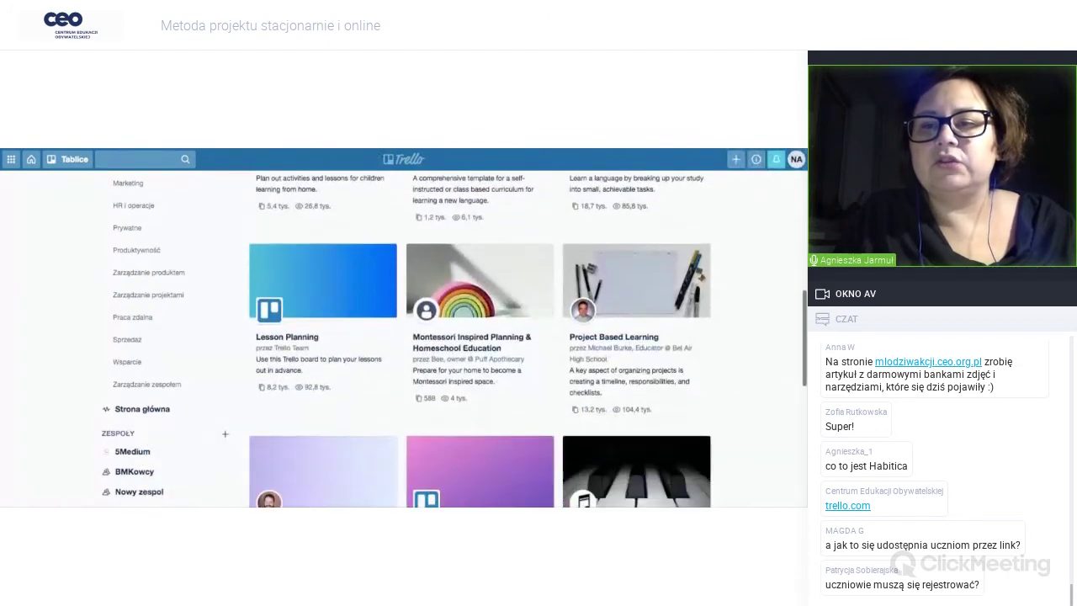
scroll(479, 336, "down", 2)
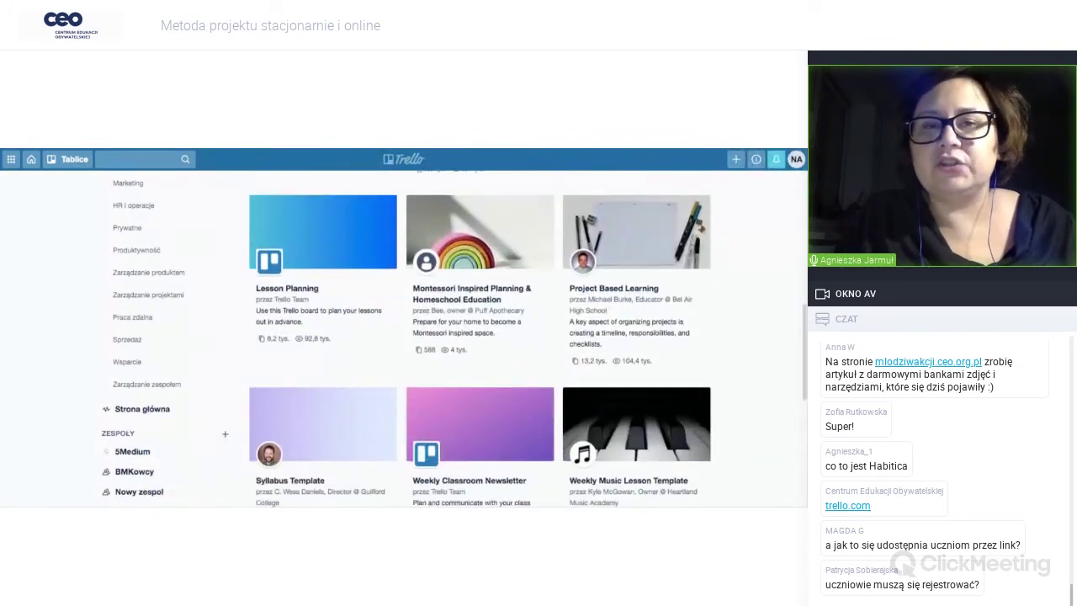
scroll(480, 337, "up", 1)
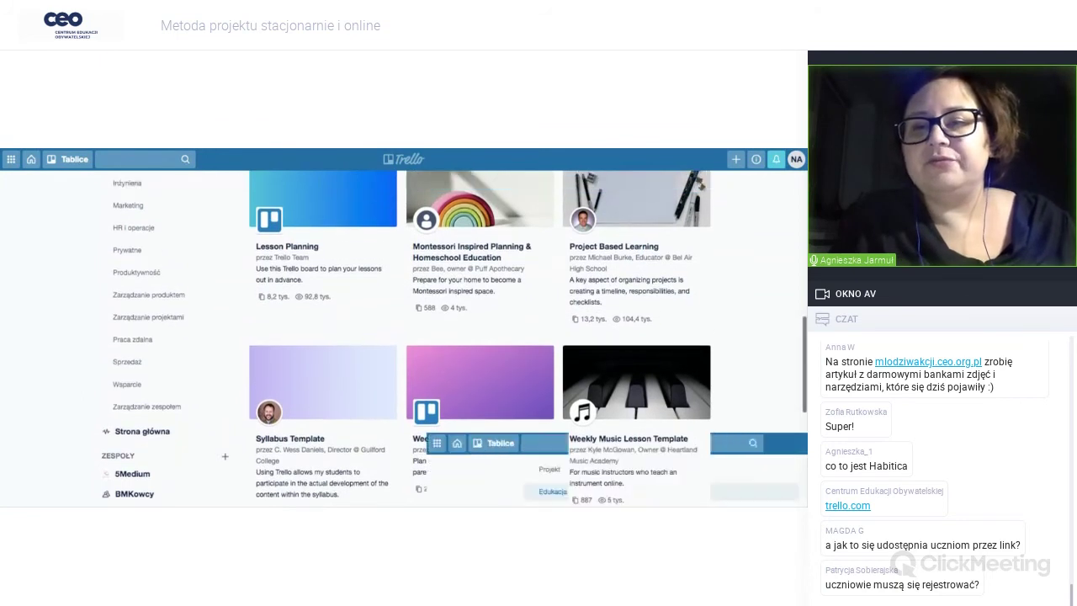
scroll(480, 336, "up", 5)
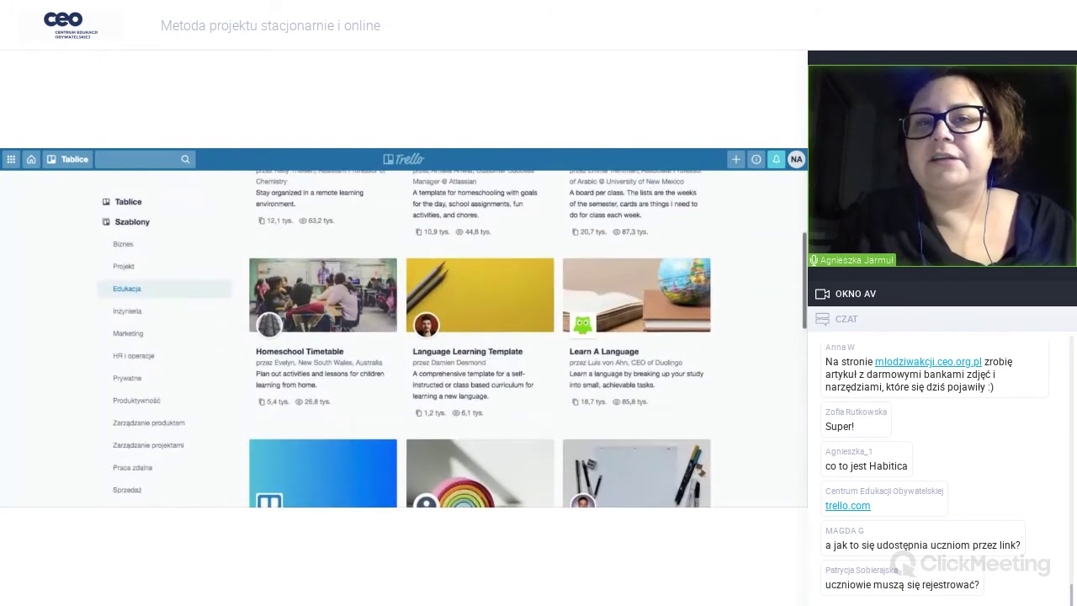
scroll(479, 336, "up", 3)
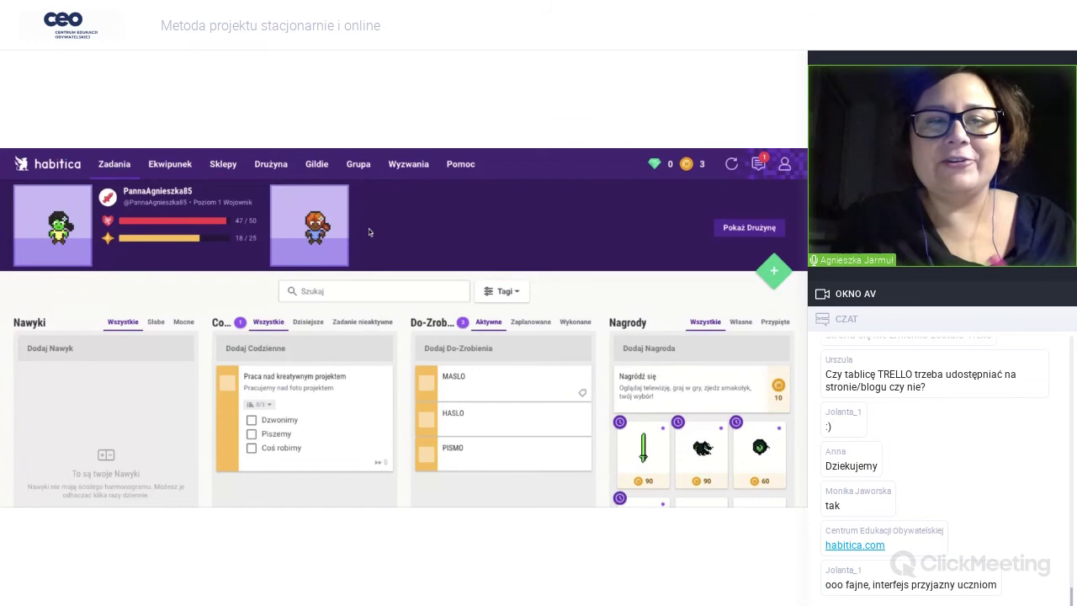
- In Habitica, check the player character's profile, close it, and look over the task columns and the rewards
left_click(43, 219)
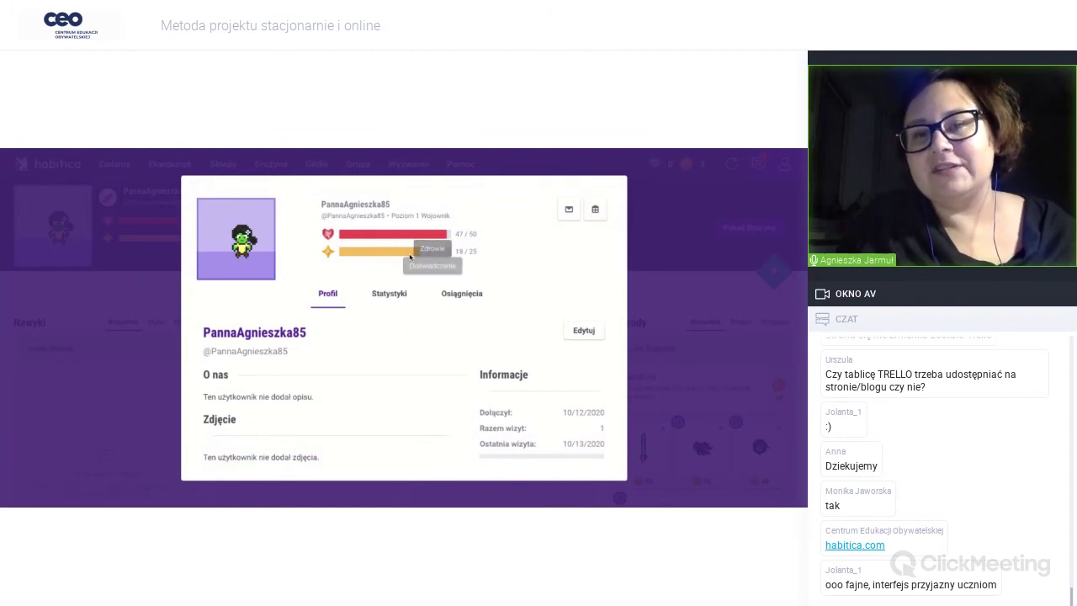
left_click(673, 297)
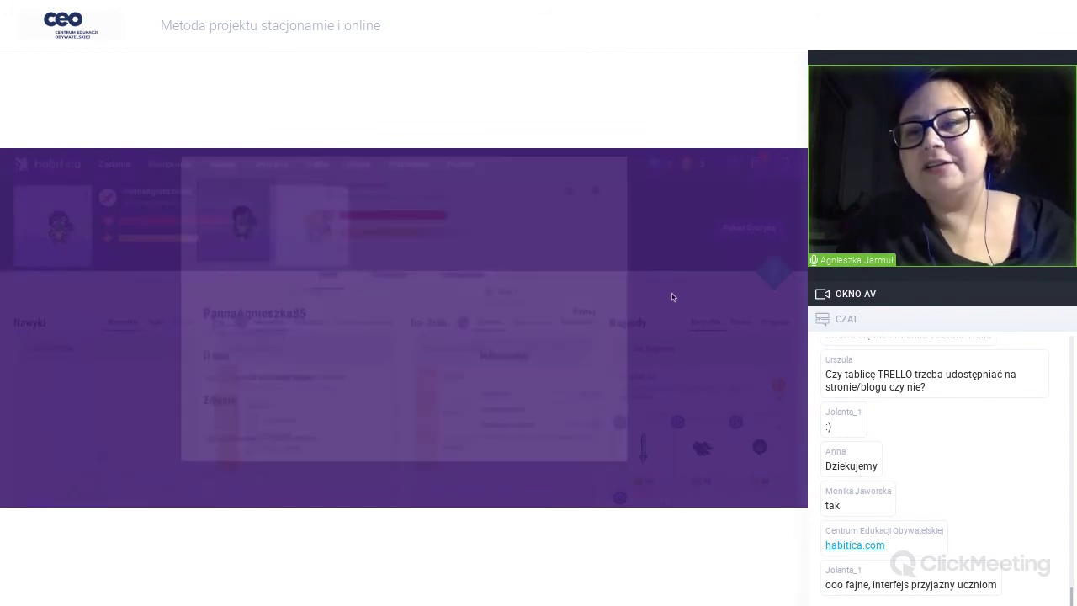
scroll(682, 293, "down", 2)
scroll(682, 293, "down", 1)
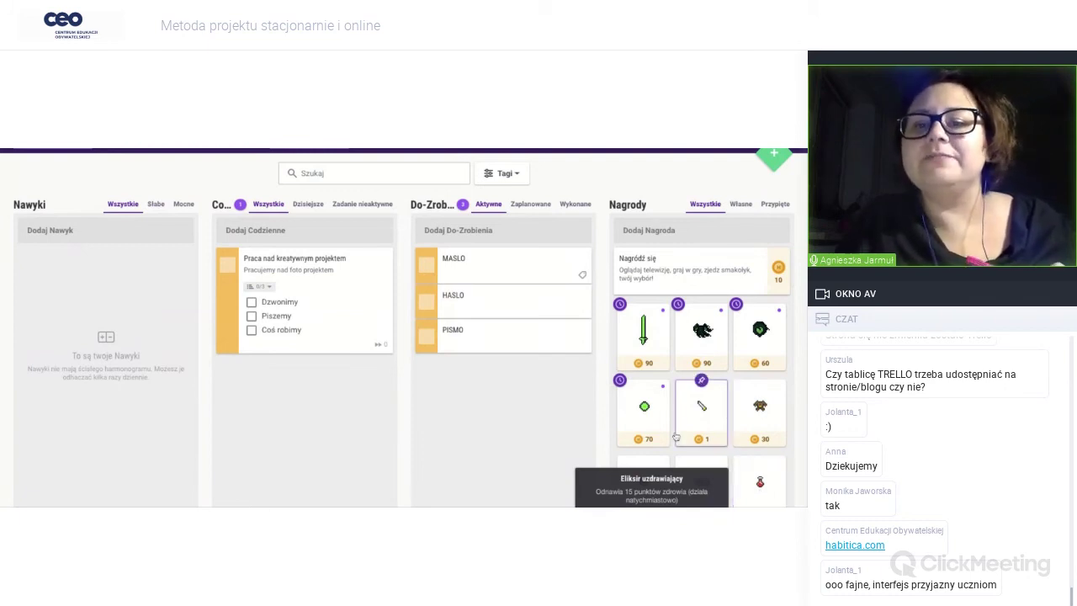
scroll(675, 438, "up", 2)
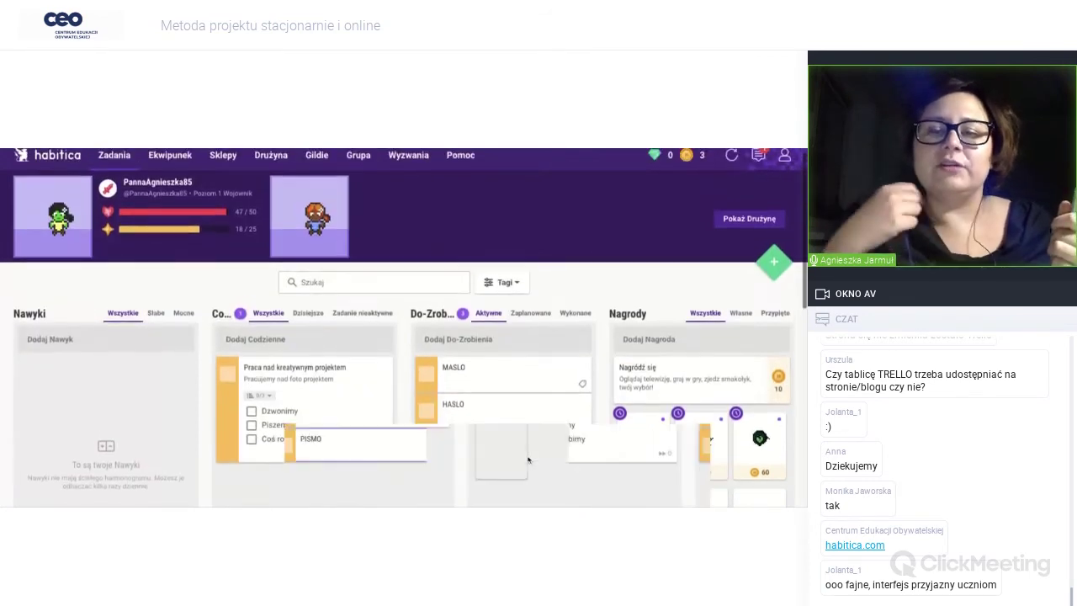
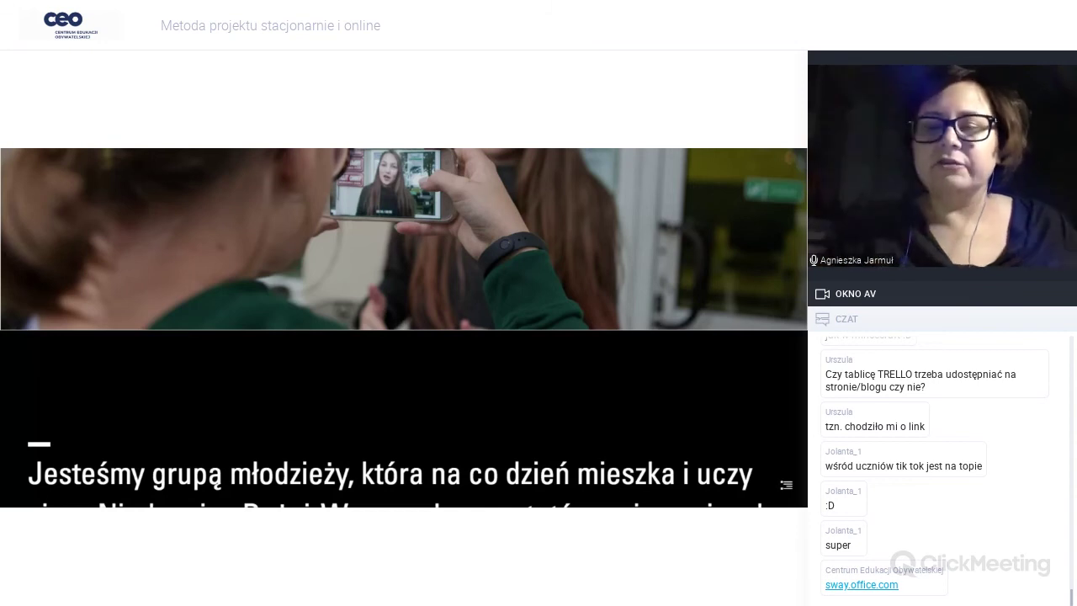
- In Sway, view the presentation Niedrzwica Duża w oczach młodzieży, open its editing view, and return to the Sway home page
scroll(404, 328, "down", 2)
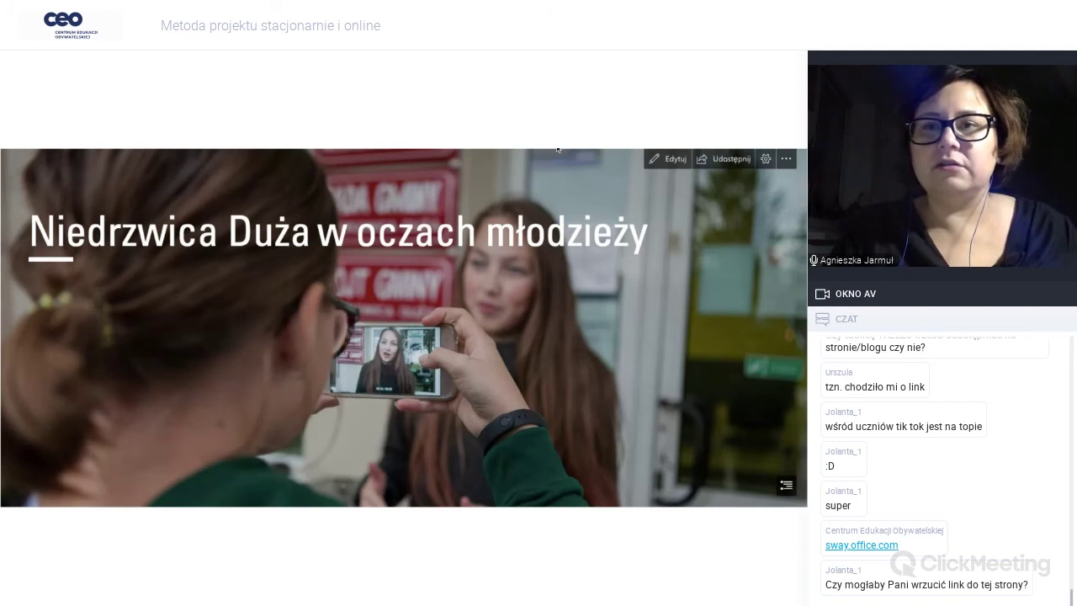
left_click(671, 160)
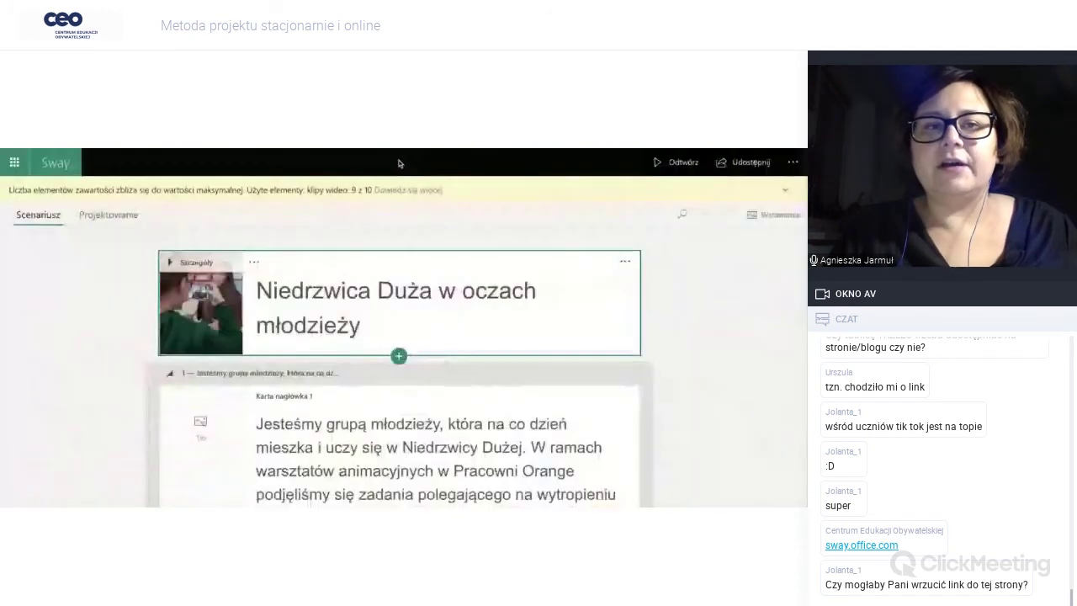
key("ctrl+w")
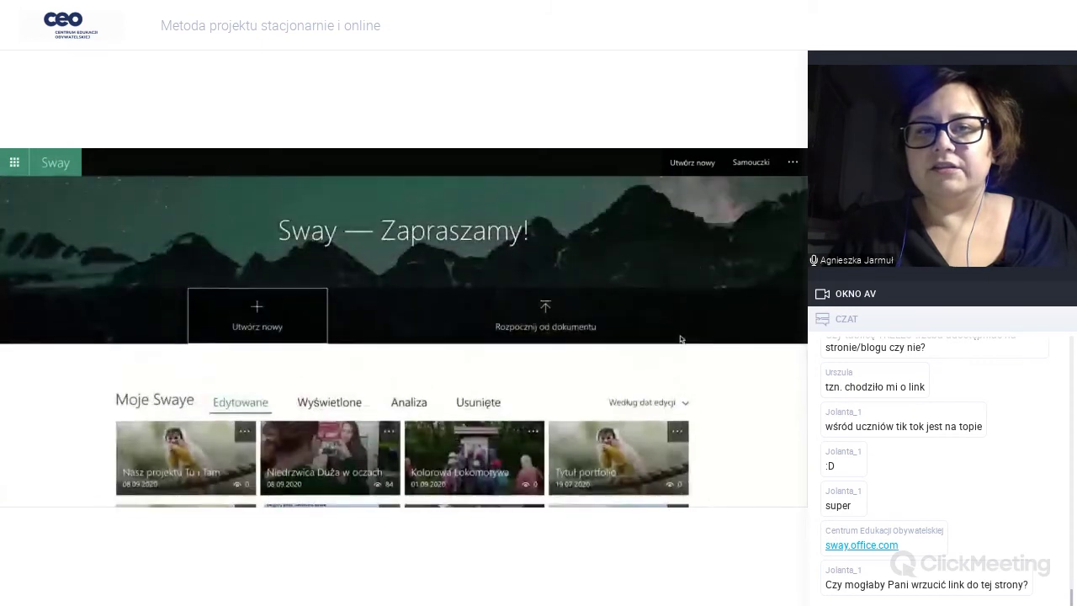
- Browse the own Sways and the starter templates, and open the Portfolio [Kolaż zdjęć] template
scroll(681, 339, "down", 1)
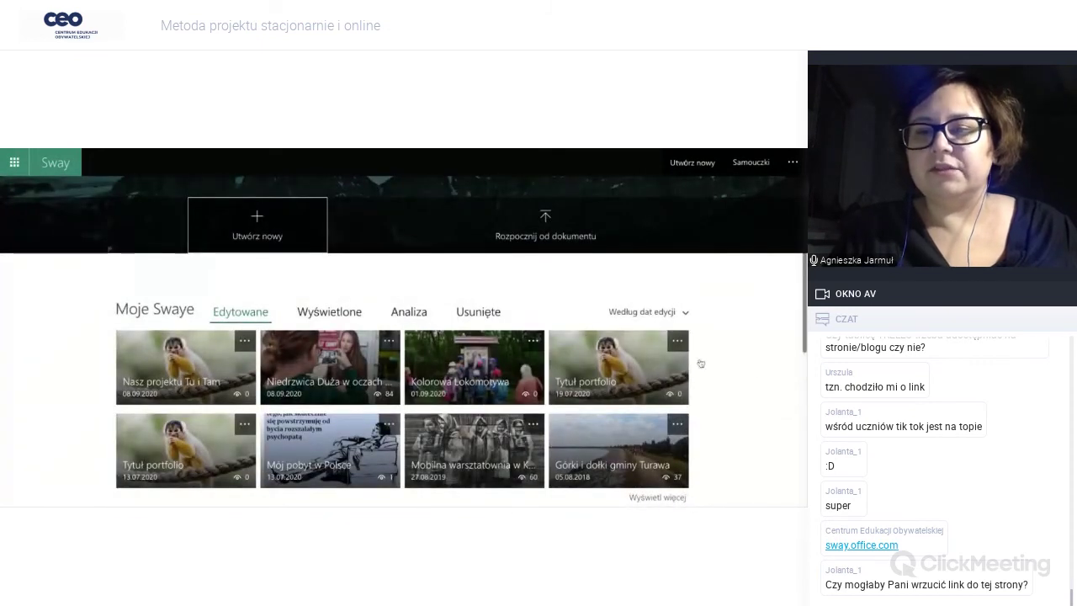
scroll(758, 387, "down", 1)
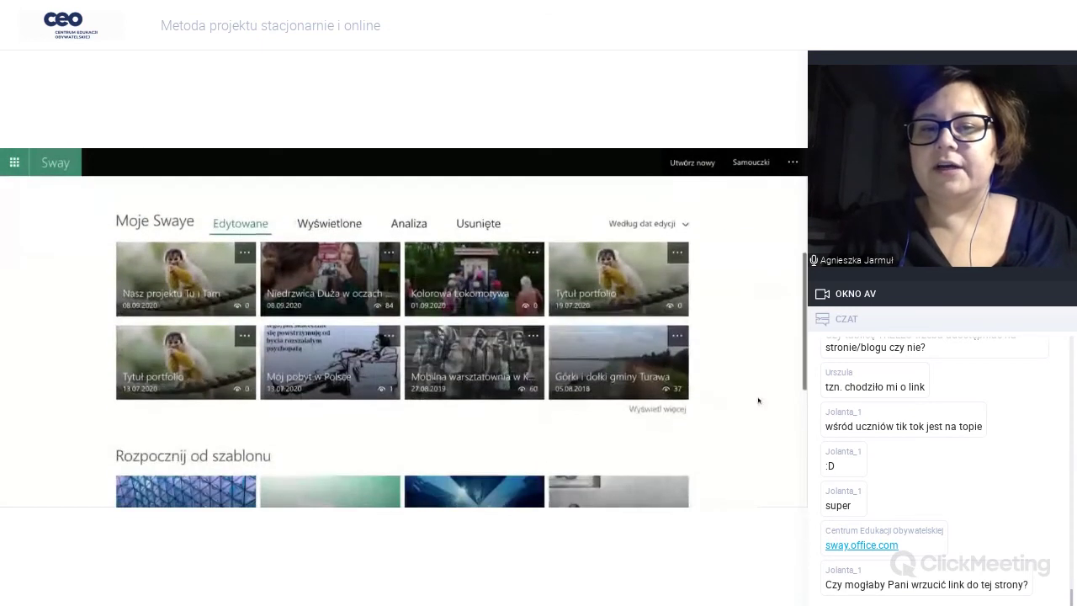
scroll(758, 401, "down", 2)
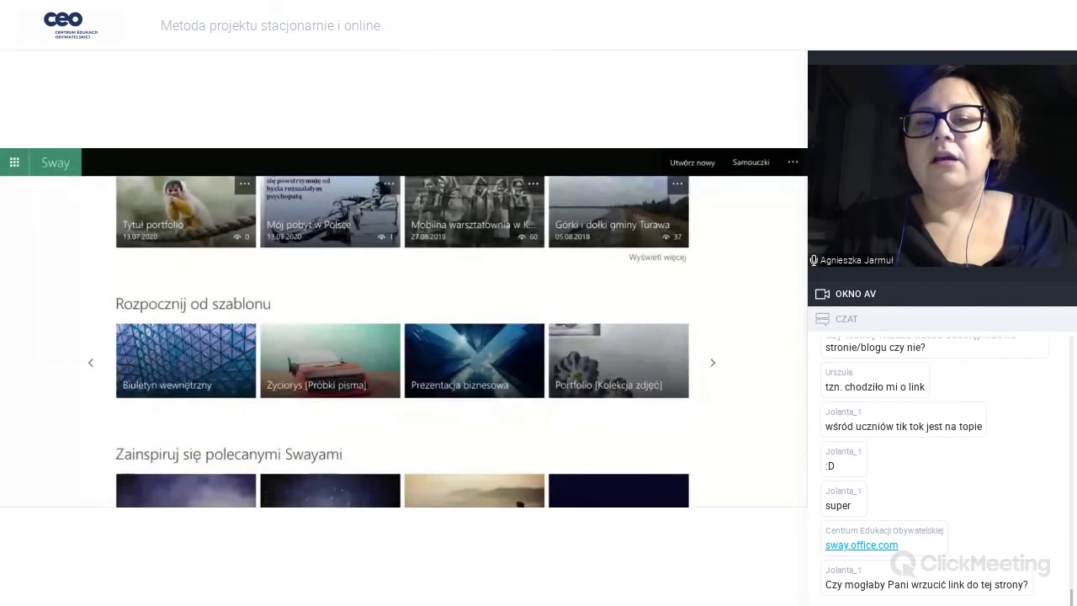
scroll(402, 341, "down", 1)
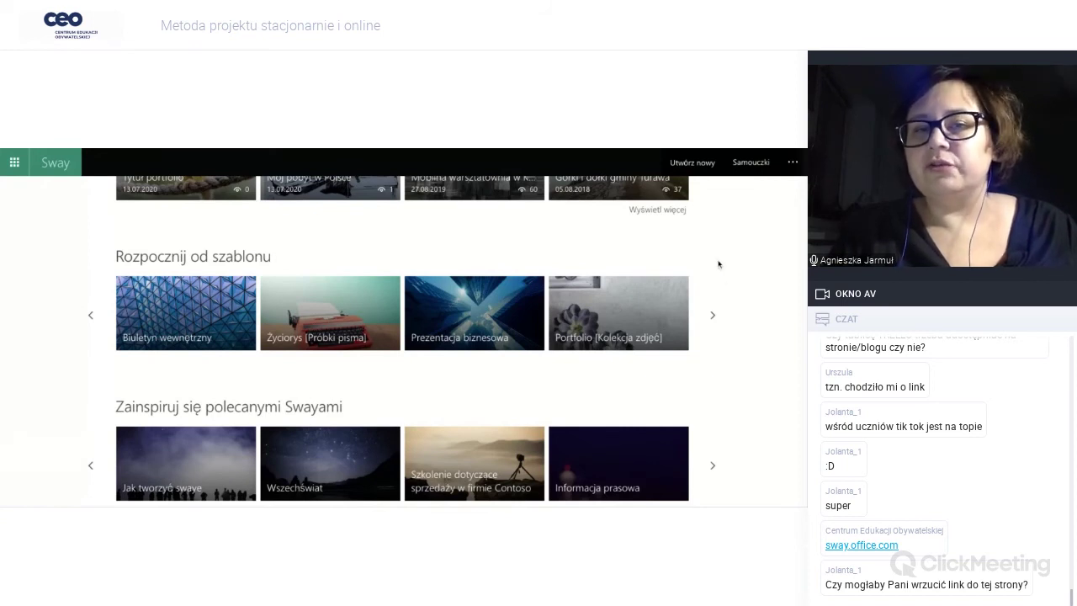
left_click(714, 314)
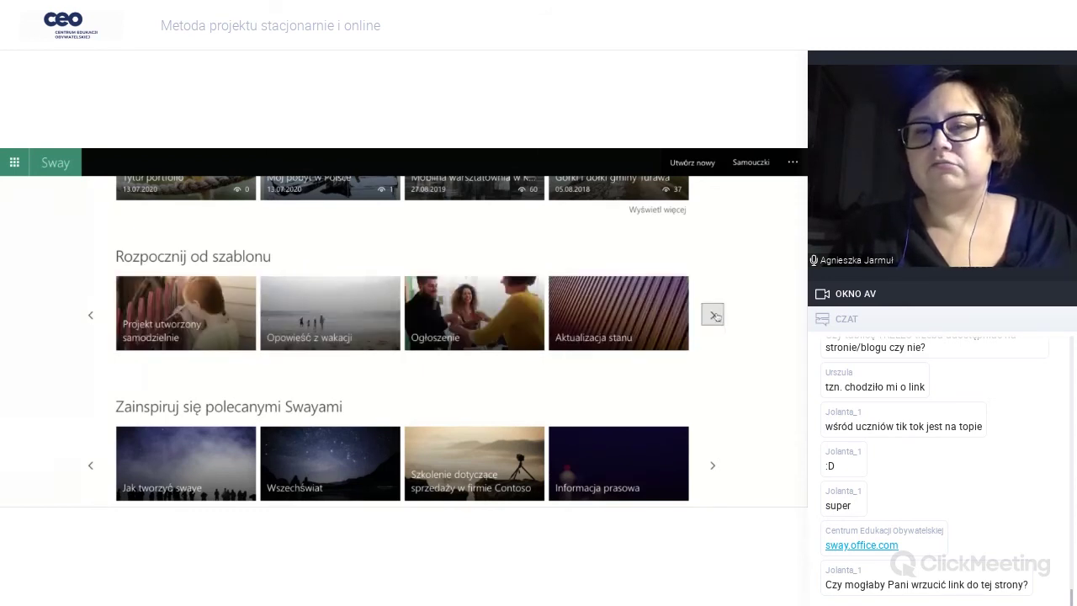
left_click(714, 314)
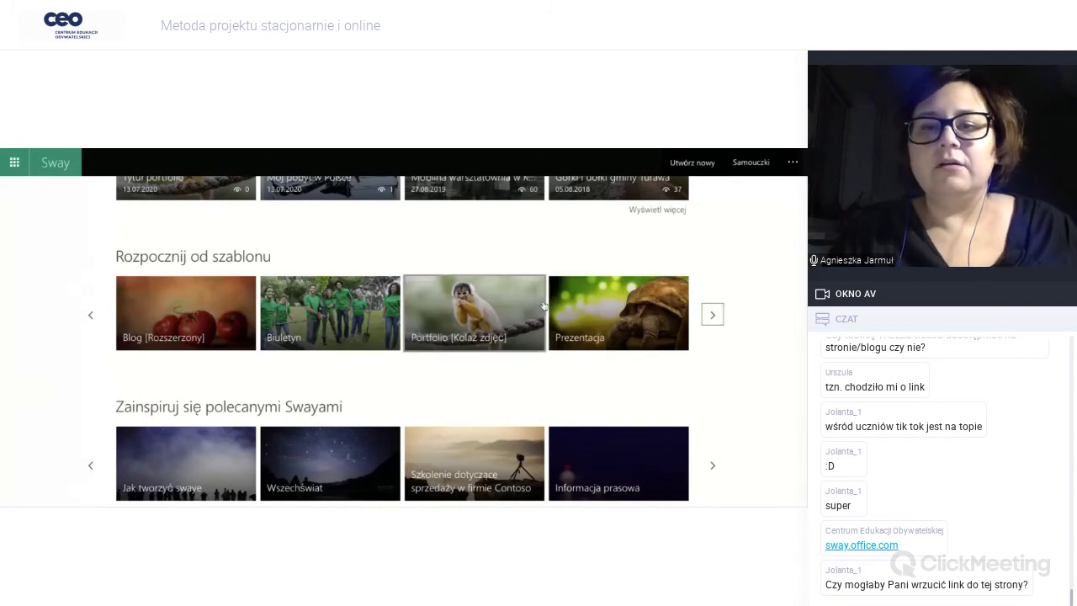
left_click(491, 323)
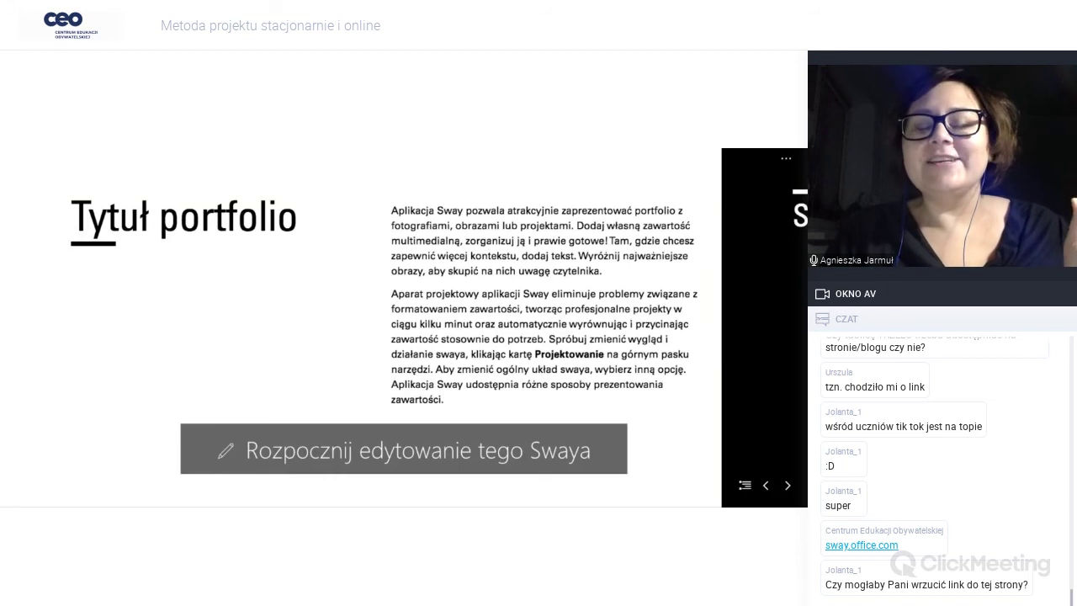
- Page through the portfolio template's preview up to Sekcja 3 and go back to the elephant picture
left_click(789, 487)
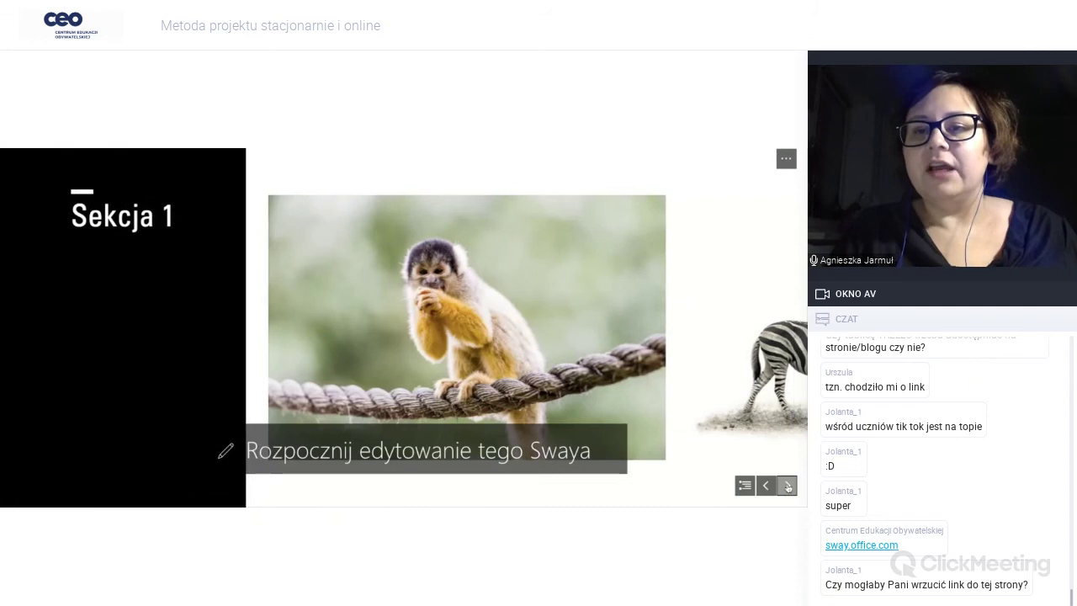
left_click(788, 487)
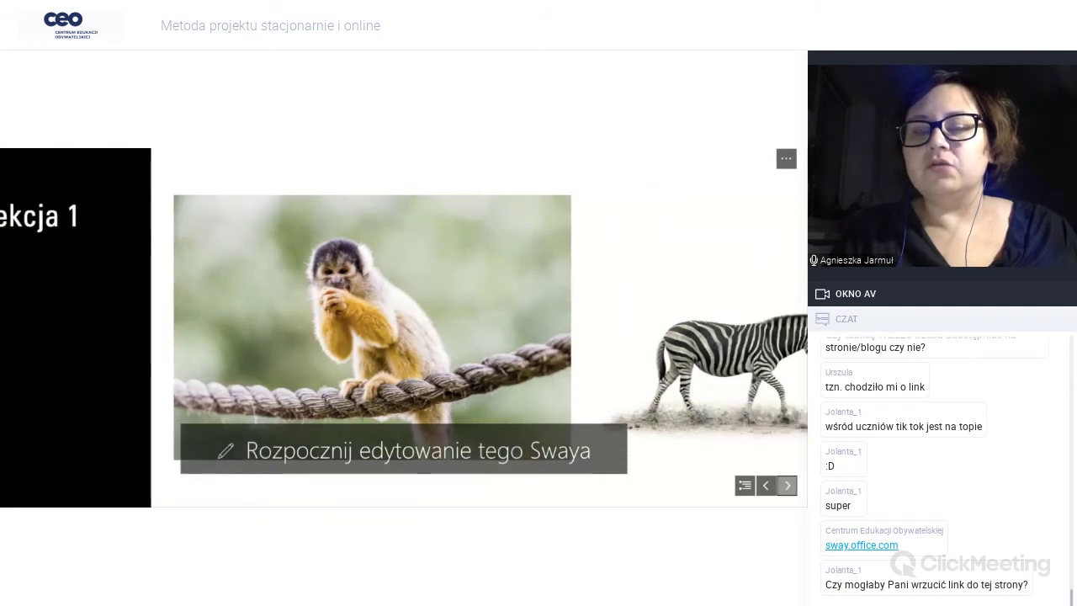
left_click(789, 485)
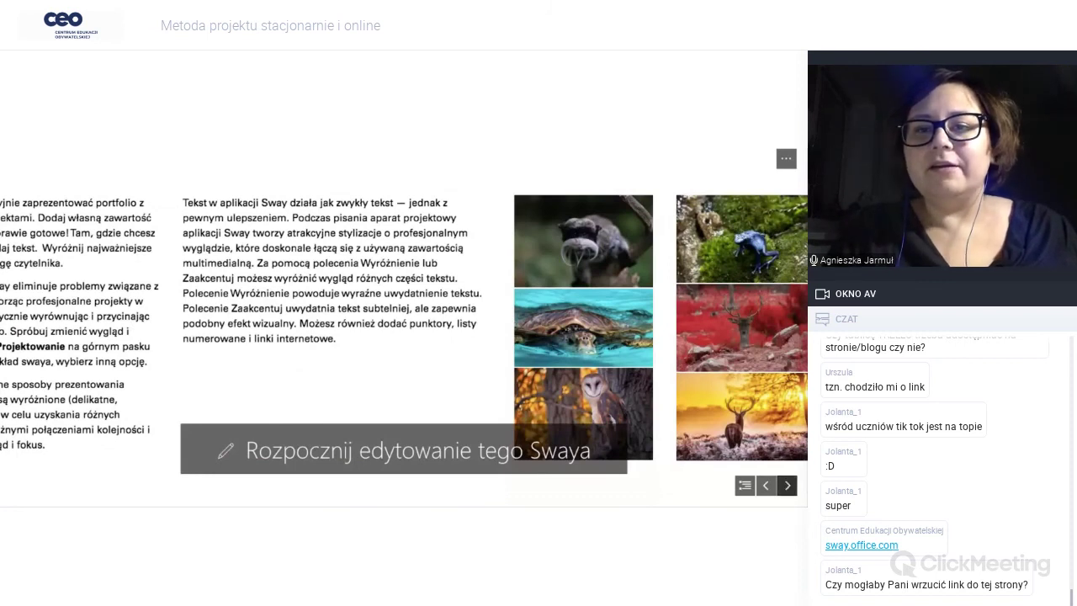
left_click(787, 485)
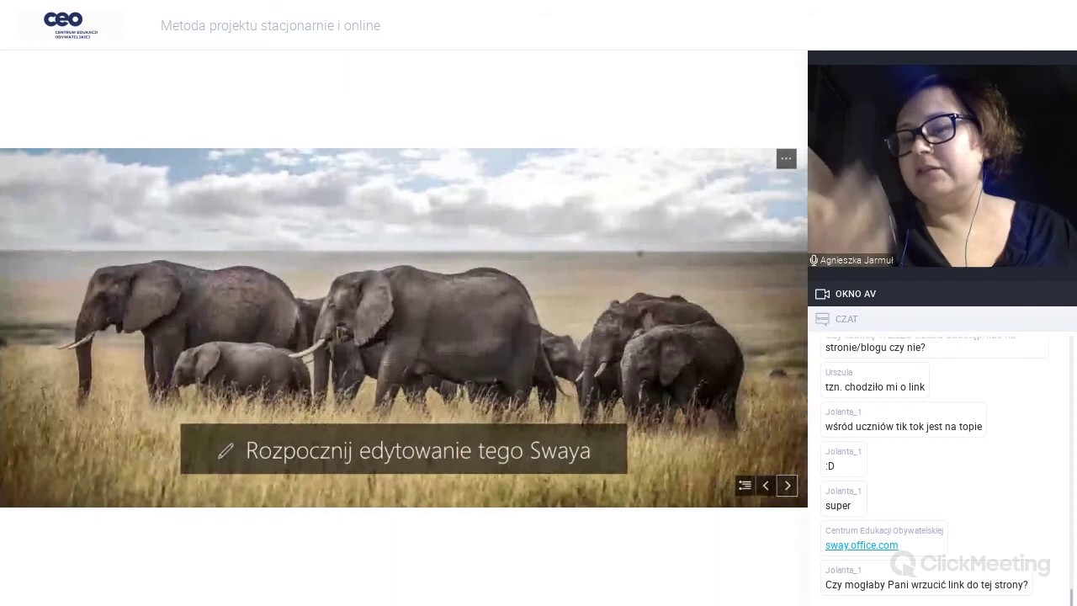
left_click(787, 485)
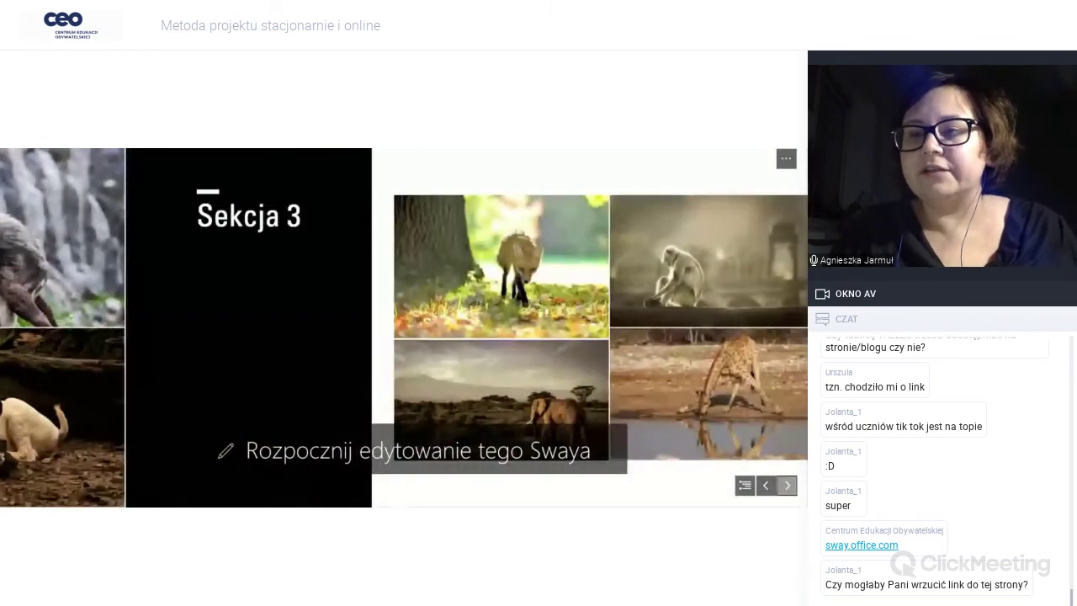
left_click(764, 488)
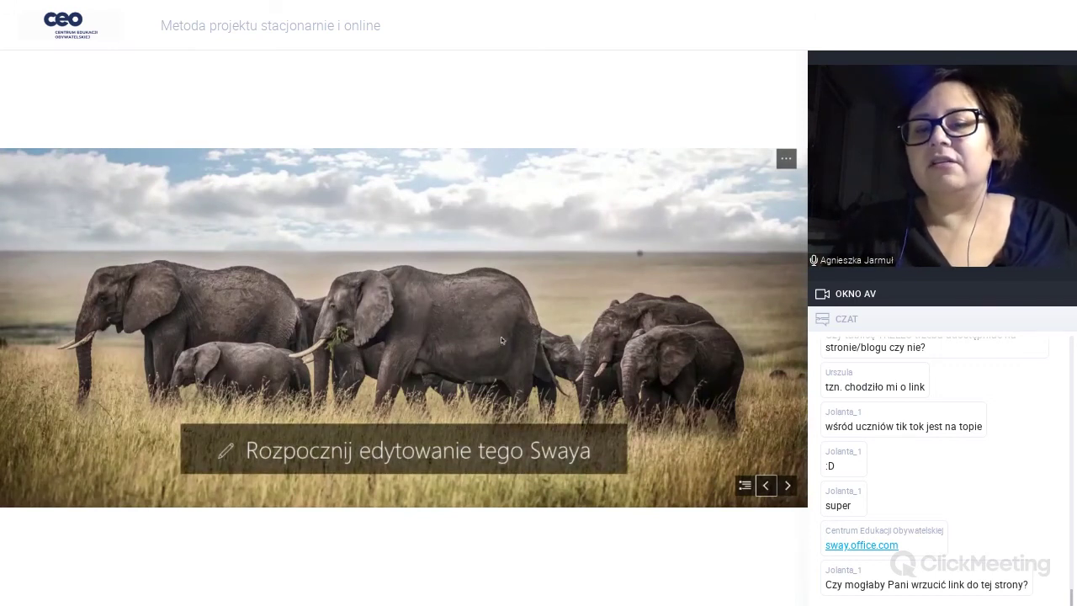
- Start editing the portfolio template and look through its title, text, section and picture cards
left_click(419, 456)
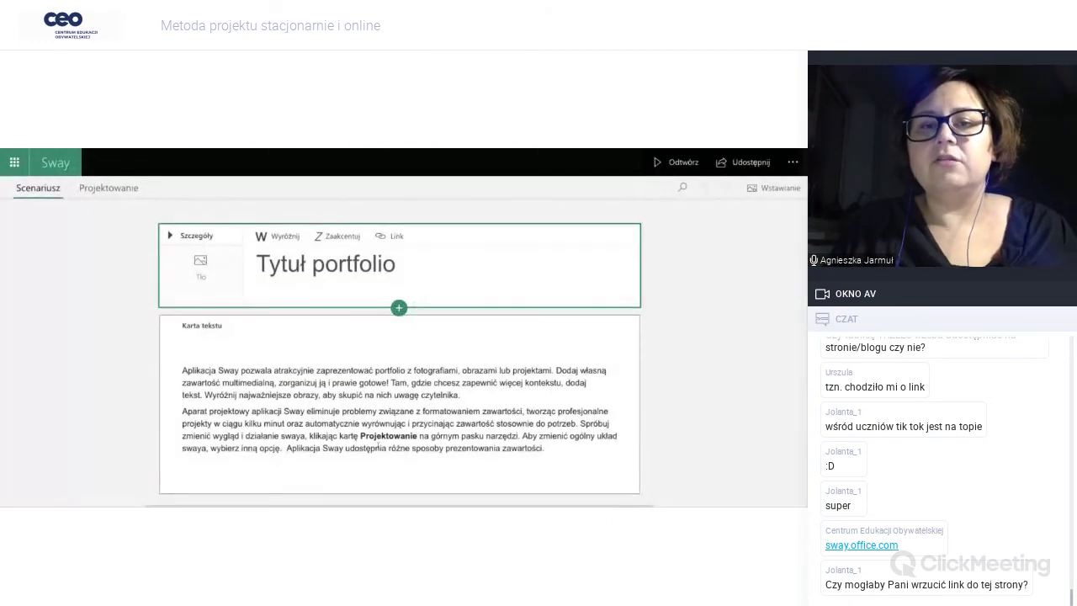
scroll(400, 353, "down", 4)
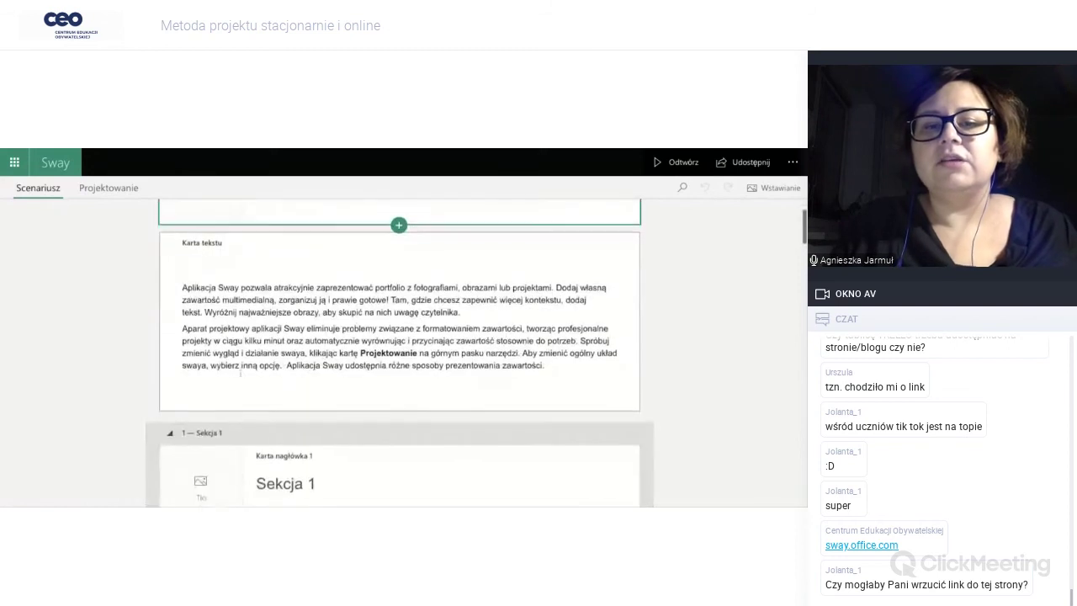
scroll(400, 353, "down", 1)
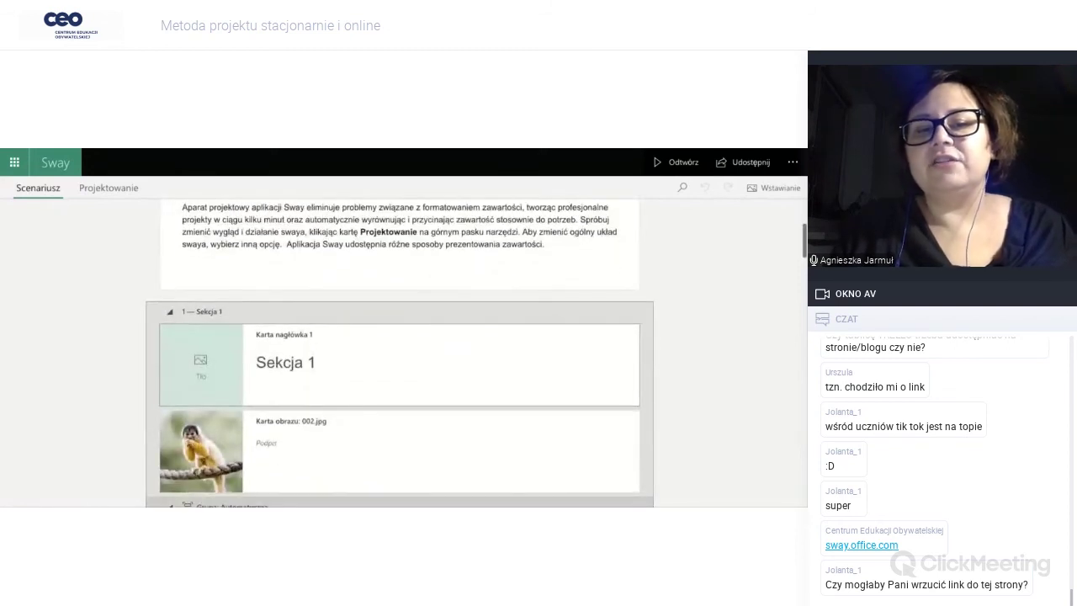
scroll(400, 354, "down", 10)
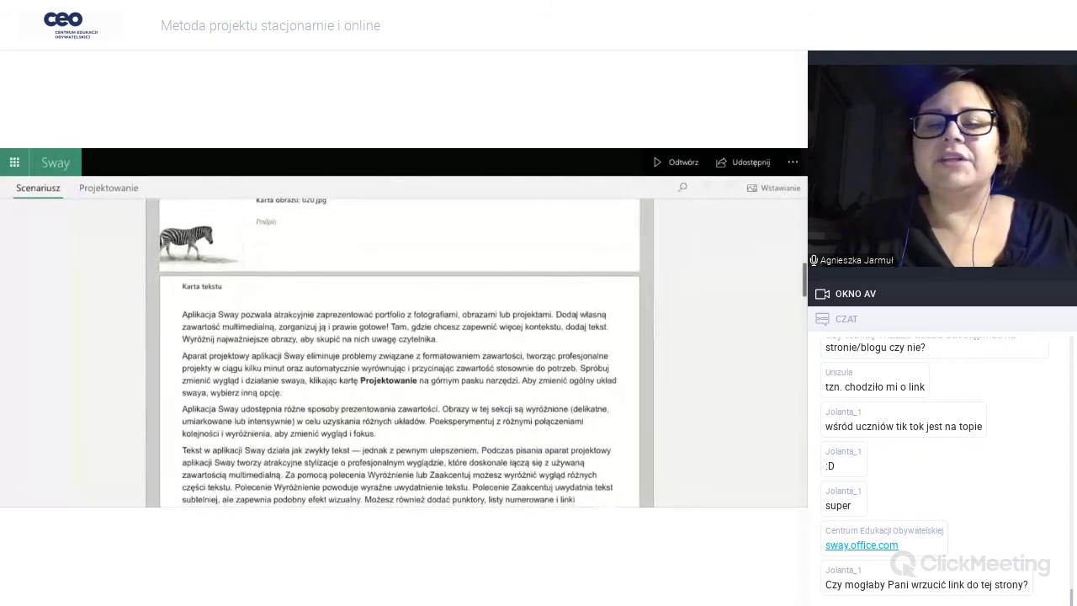
scroll(256, 364, "down", 3)
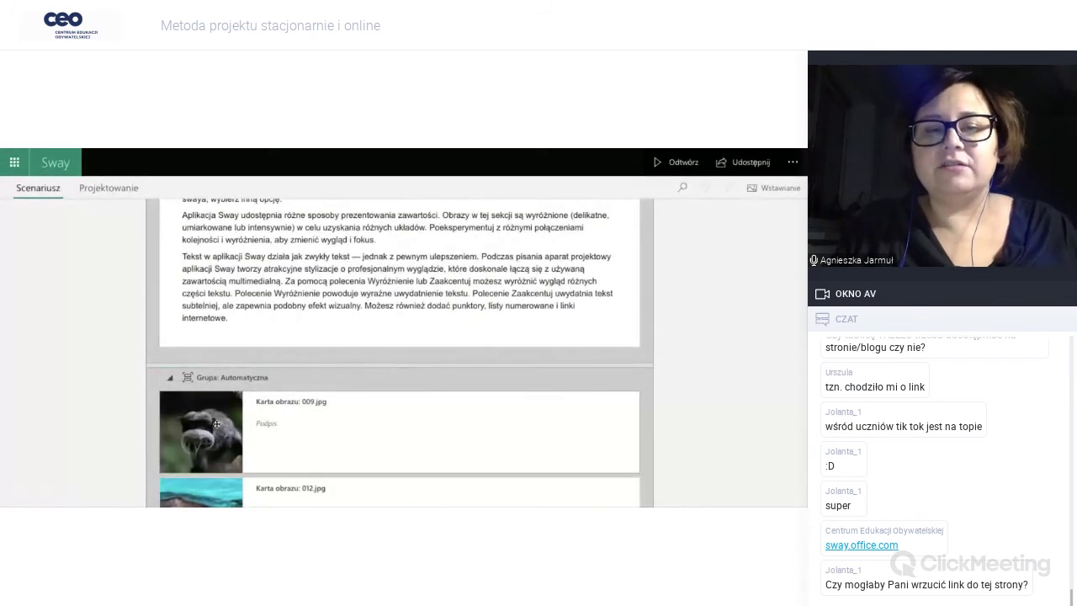
scroll(217, 424, "down", 1)
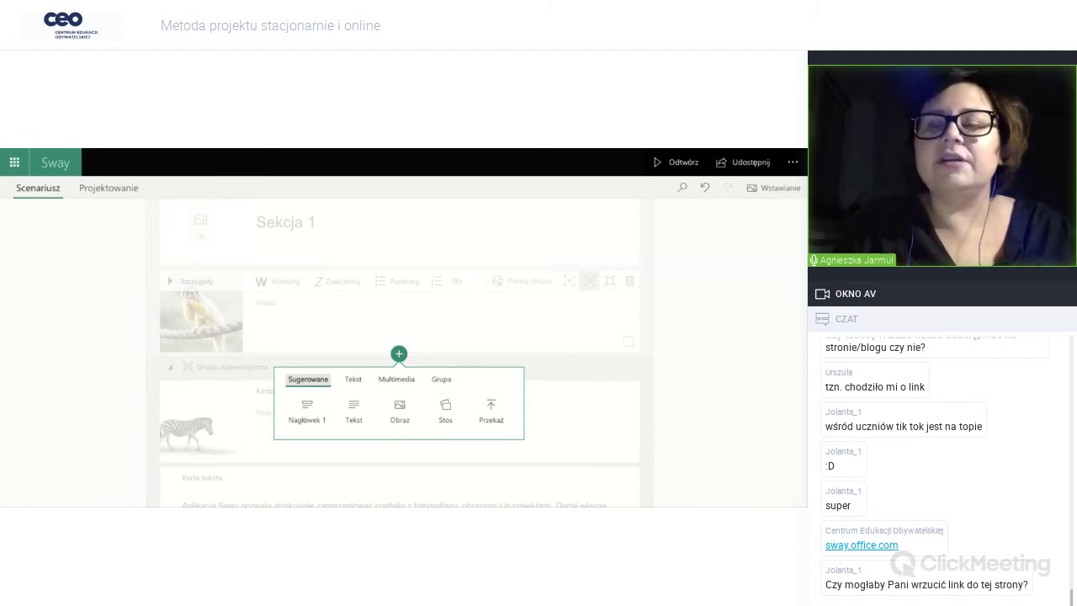
- Close the content insertion choices below the monkey picture card and play the Szkolenie dzisiaj Sway
left_click(741, 324)
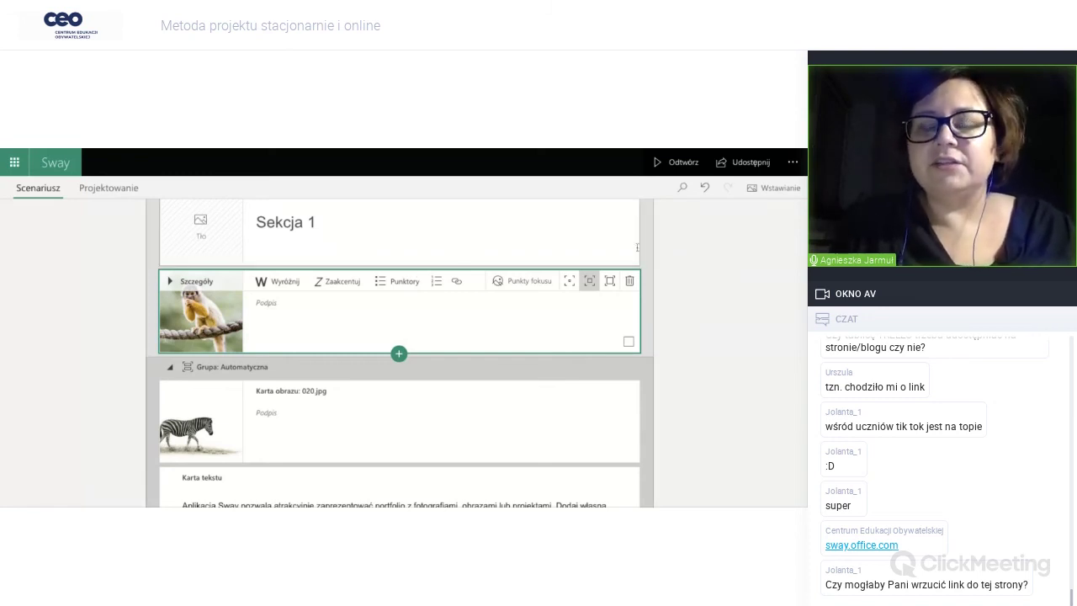
scroll(679, 261, "up", 2)
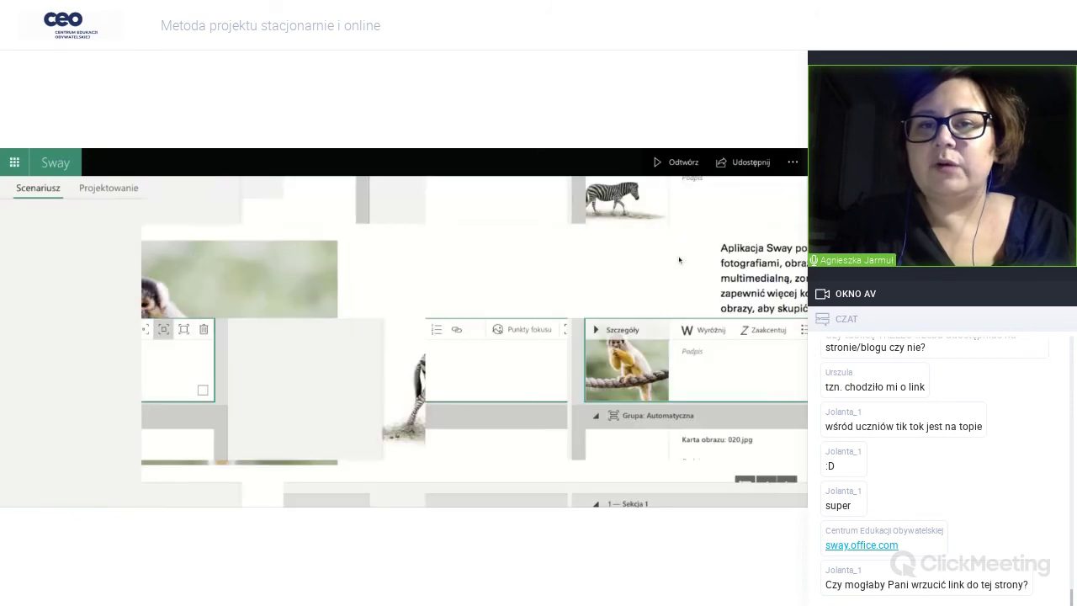
scroll(679, 260, "up", 2)
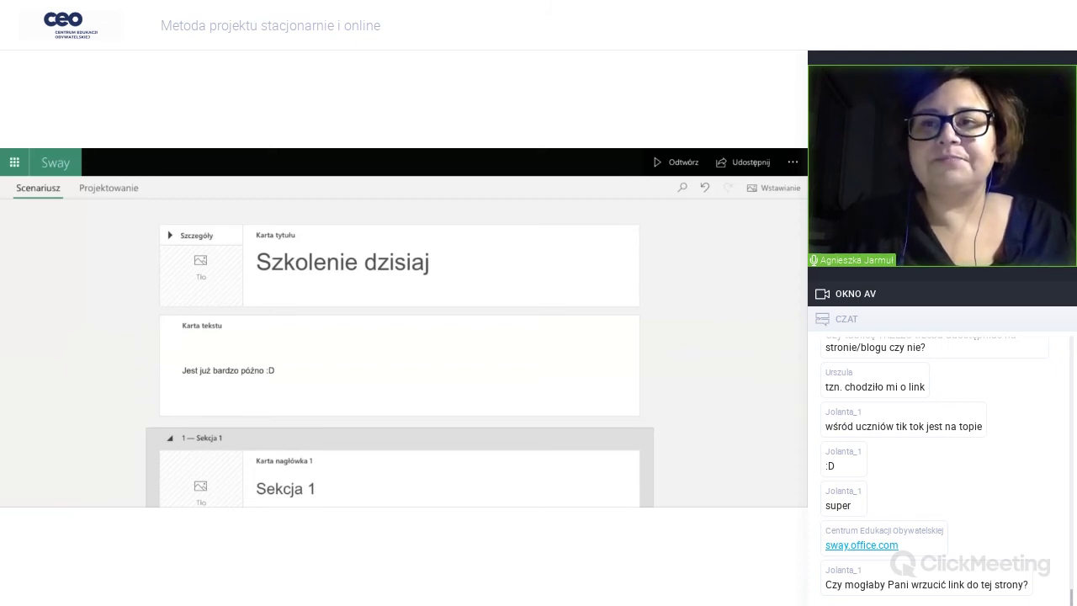
left_click(683, 163)
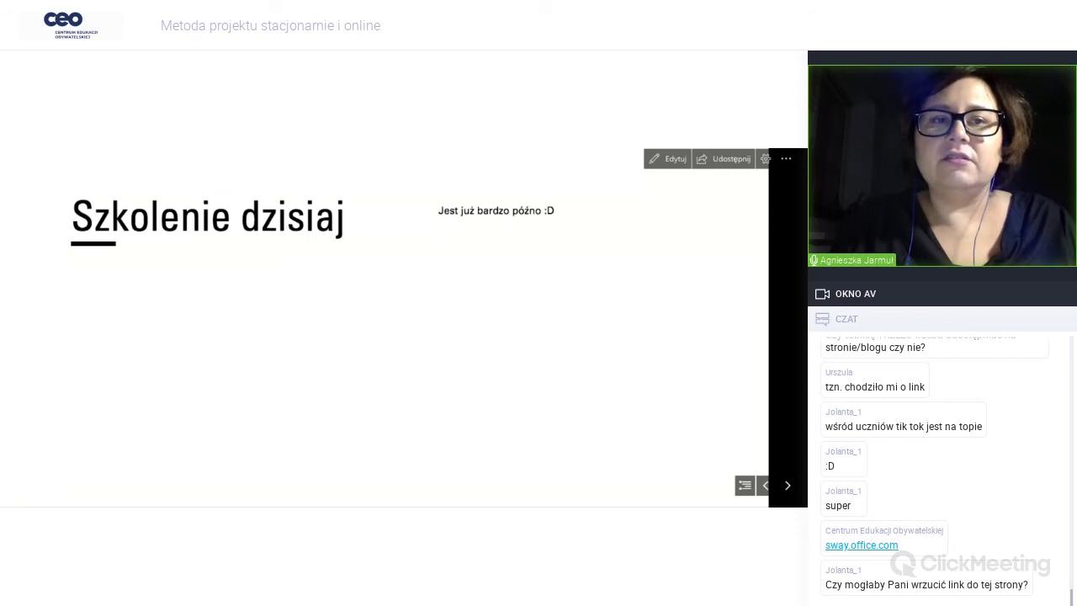
key("Return")
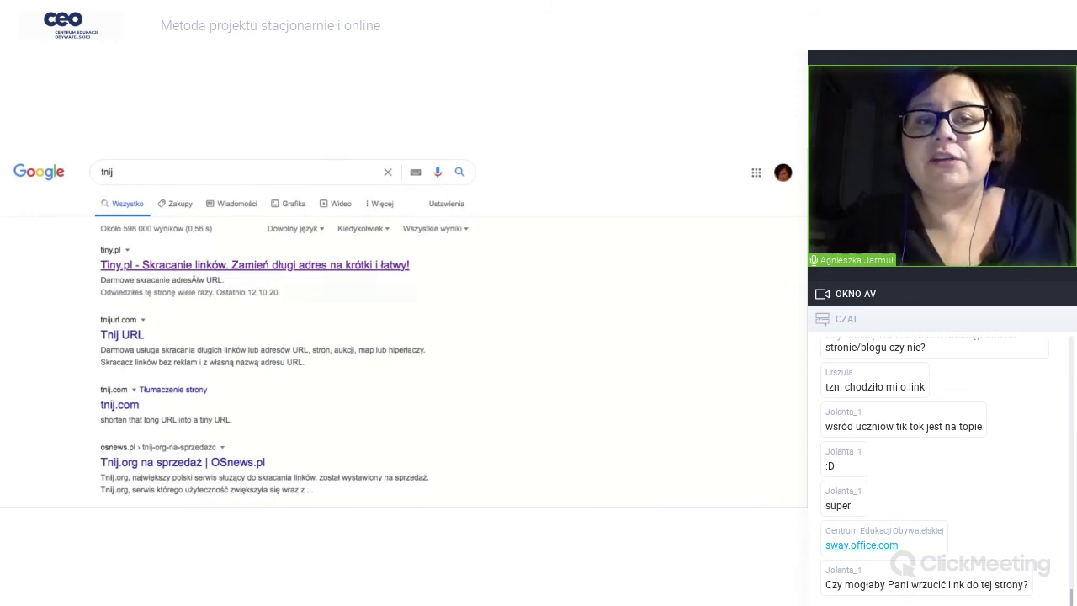
left_click(254, 264)
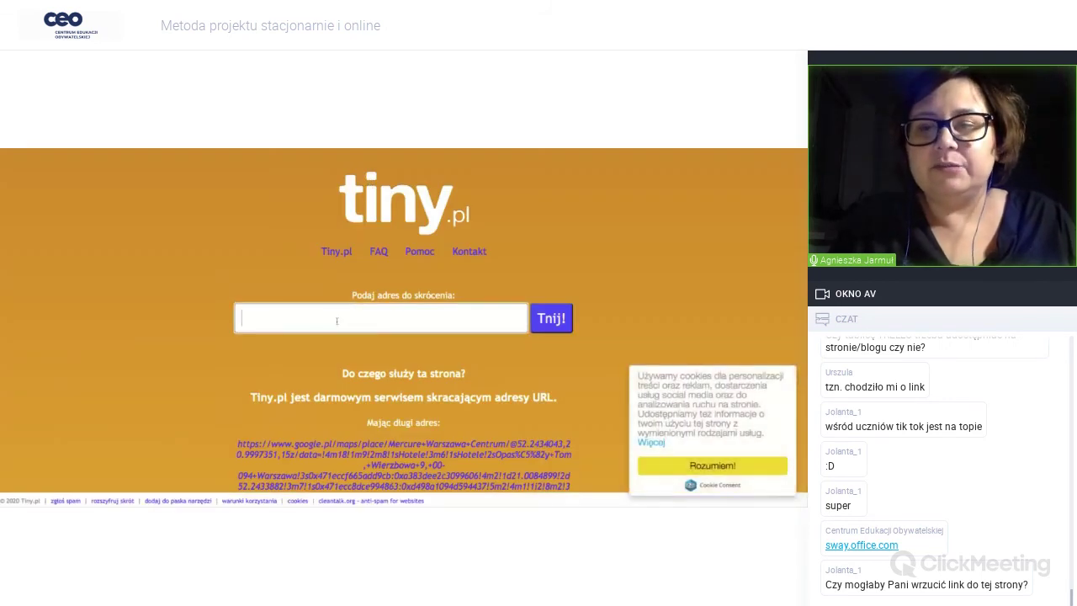
type("https://sway.office.com/0MxGcpein17gJlaP")
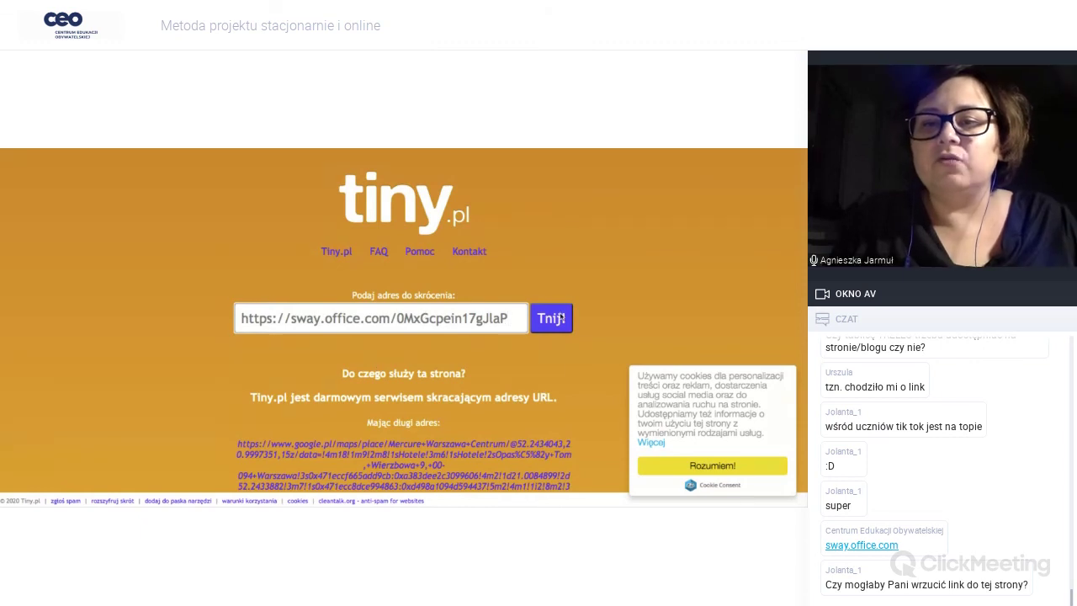
left_click(562, 318)
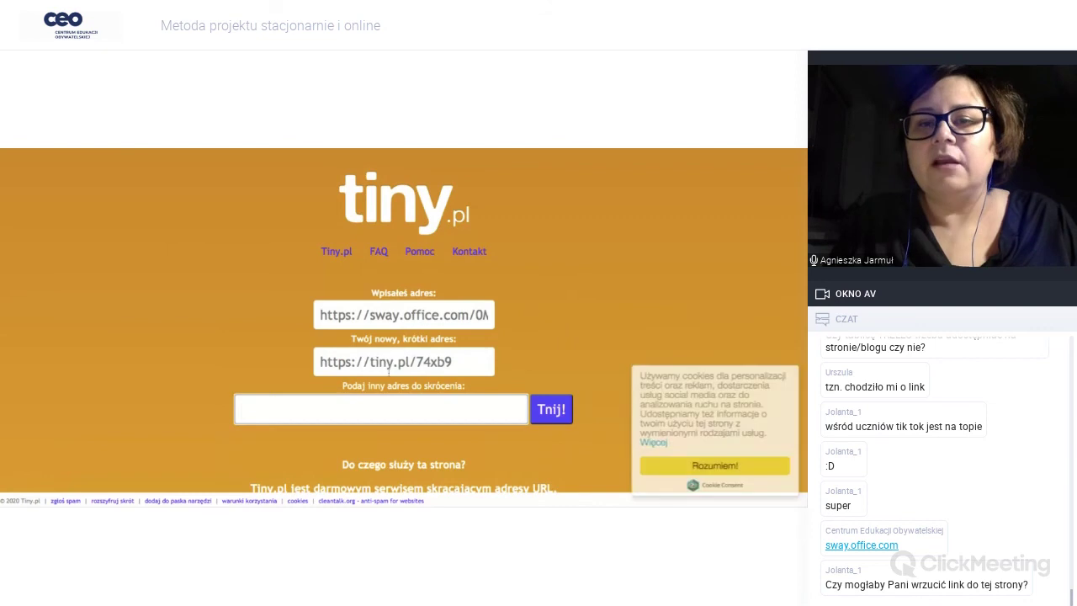
left_click_drag(468, 362, 317, 362)
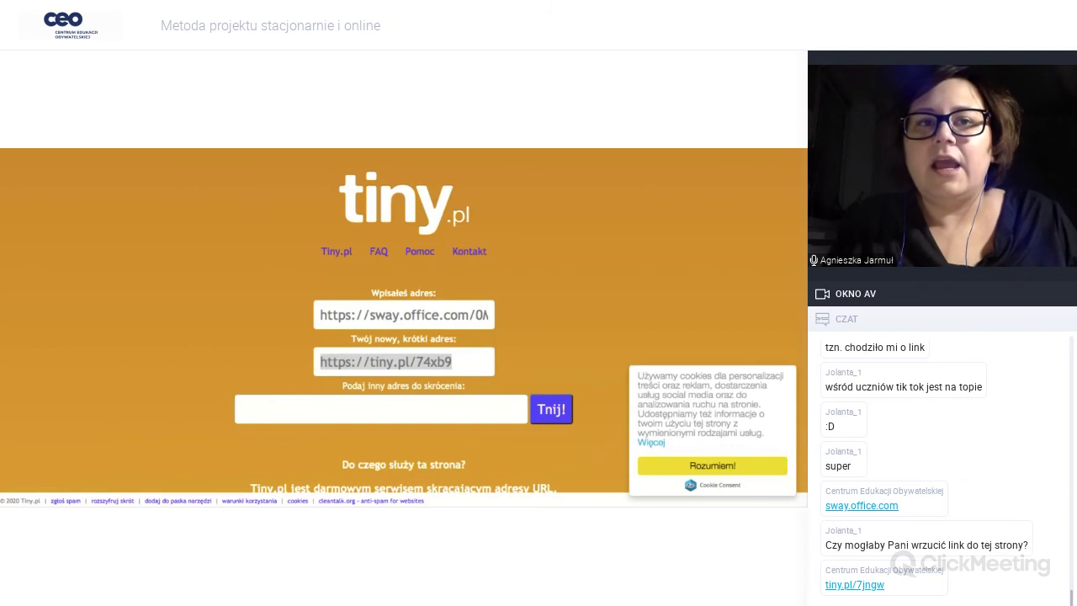
key("alt+Tab")
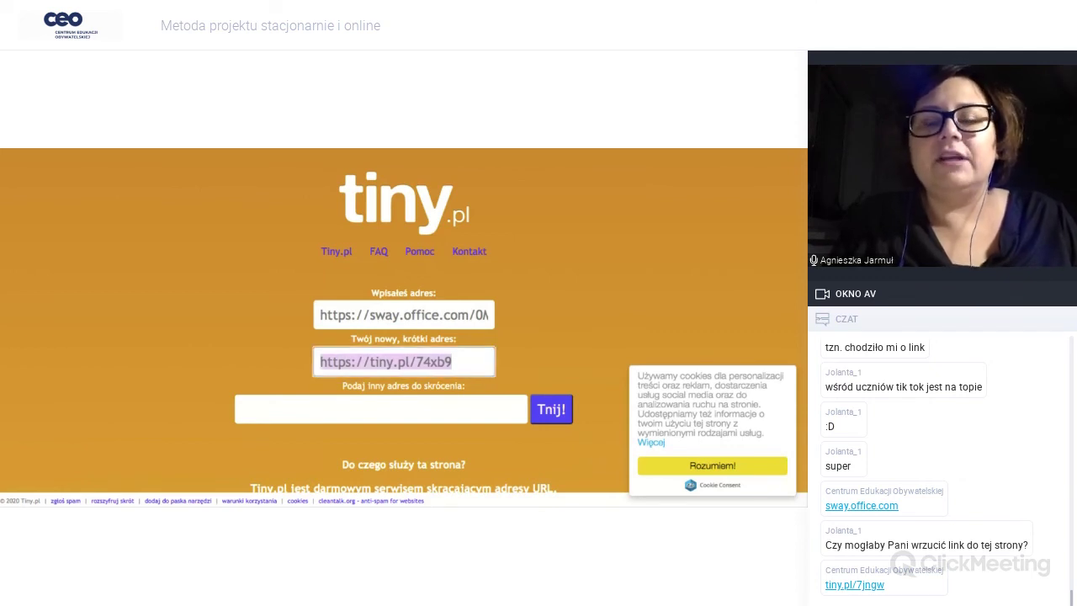
key("alt+Tab")
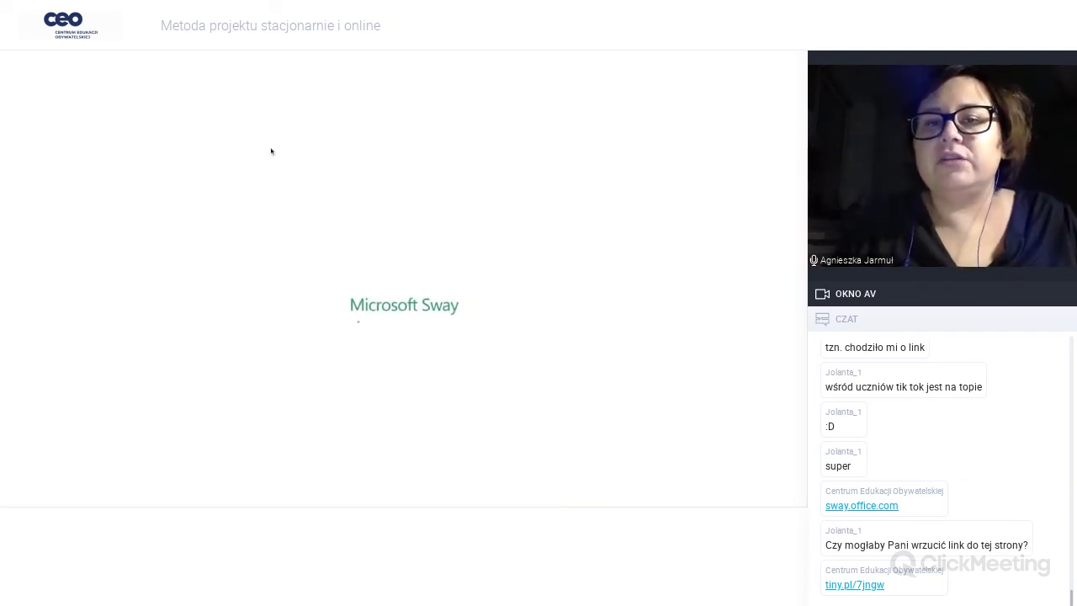